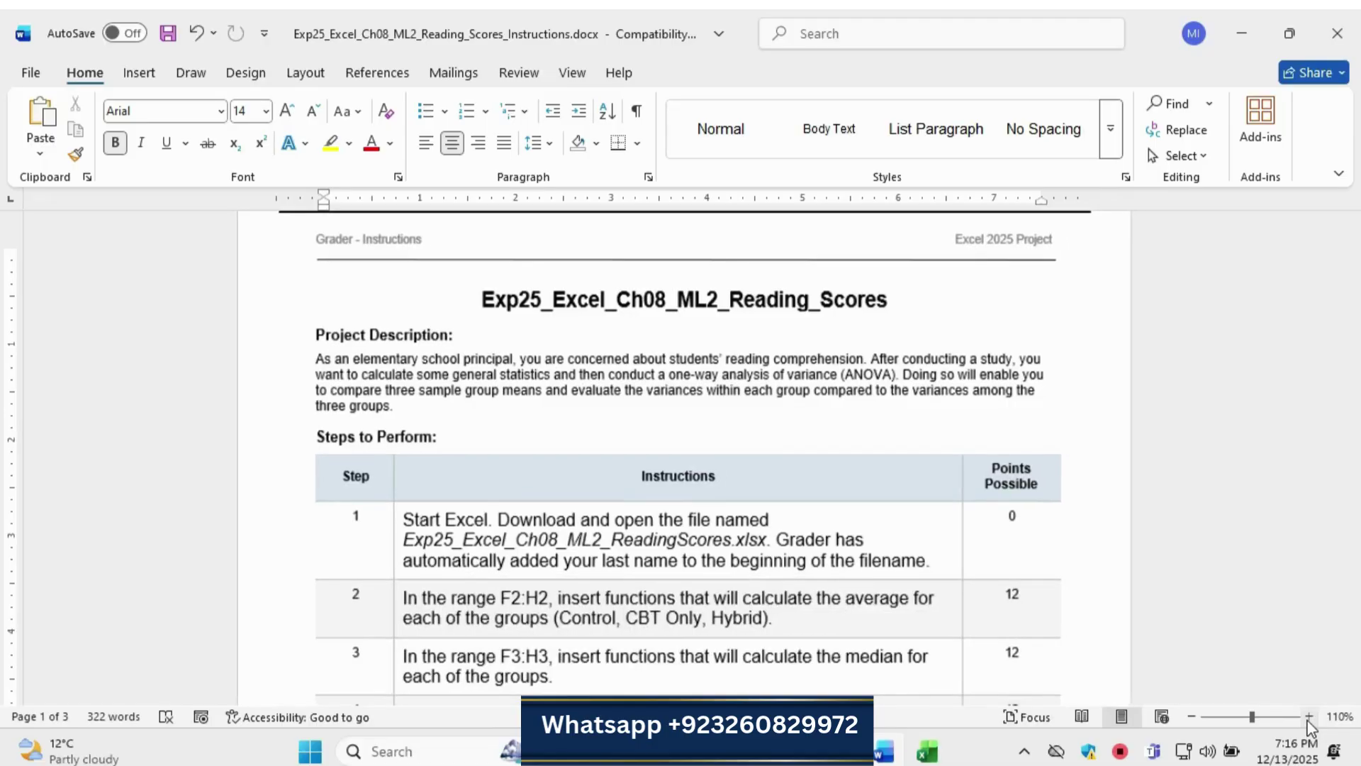
Enlarge the Project Description paragraph to 11 pt and highlight it in turquoise.
left_click(1309, 716)
left_click(1308, 717)
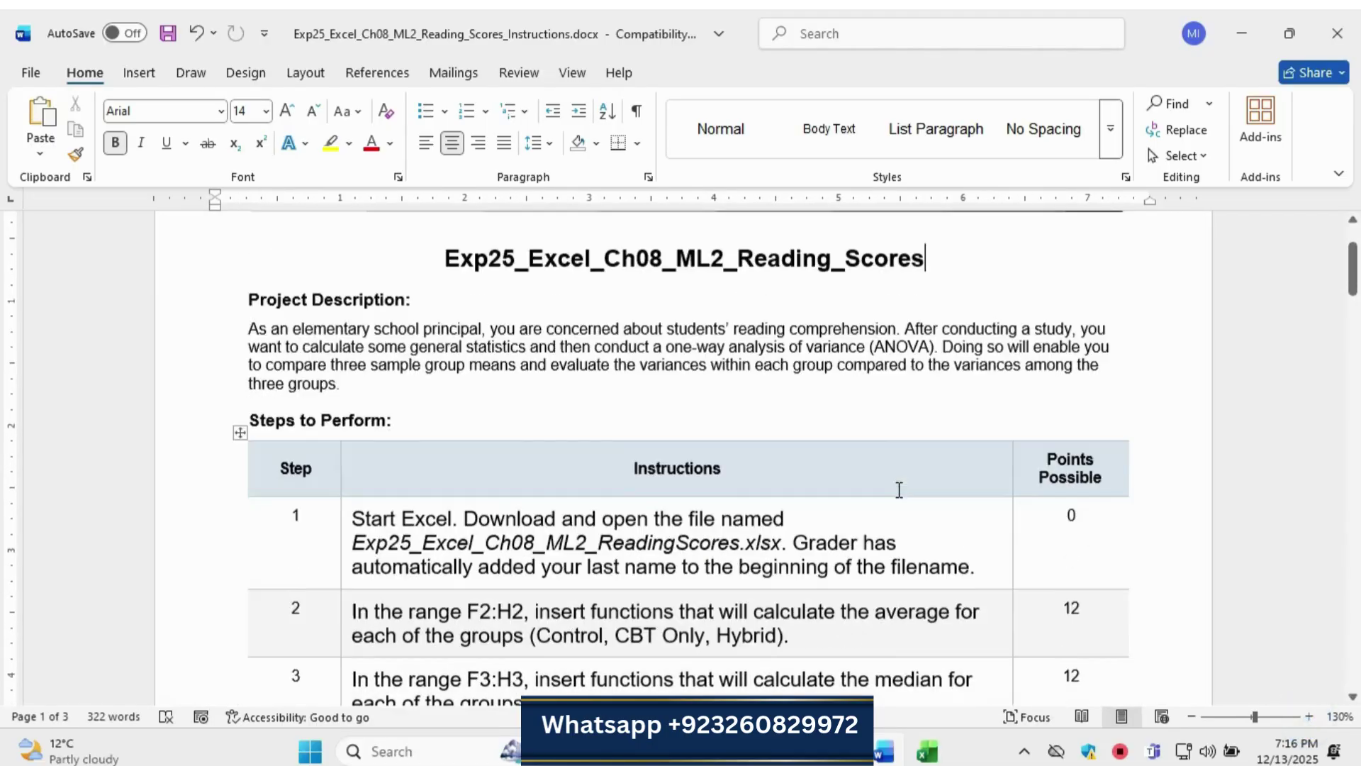
scroll(899, 490, "down", 1)
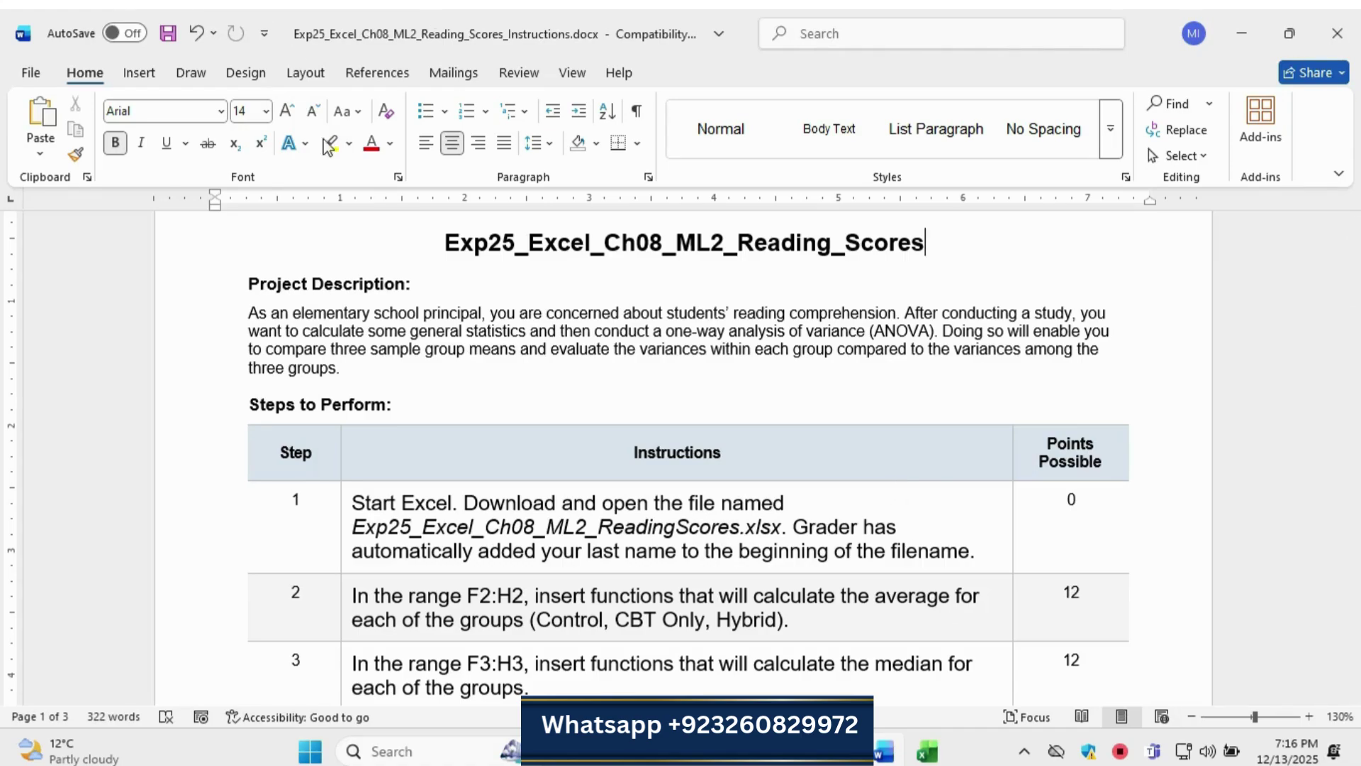
left_click_drag(440, 238, 937, 248)
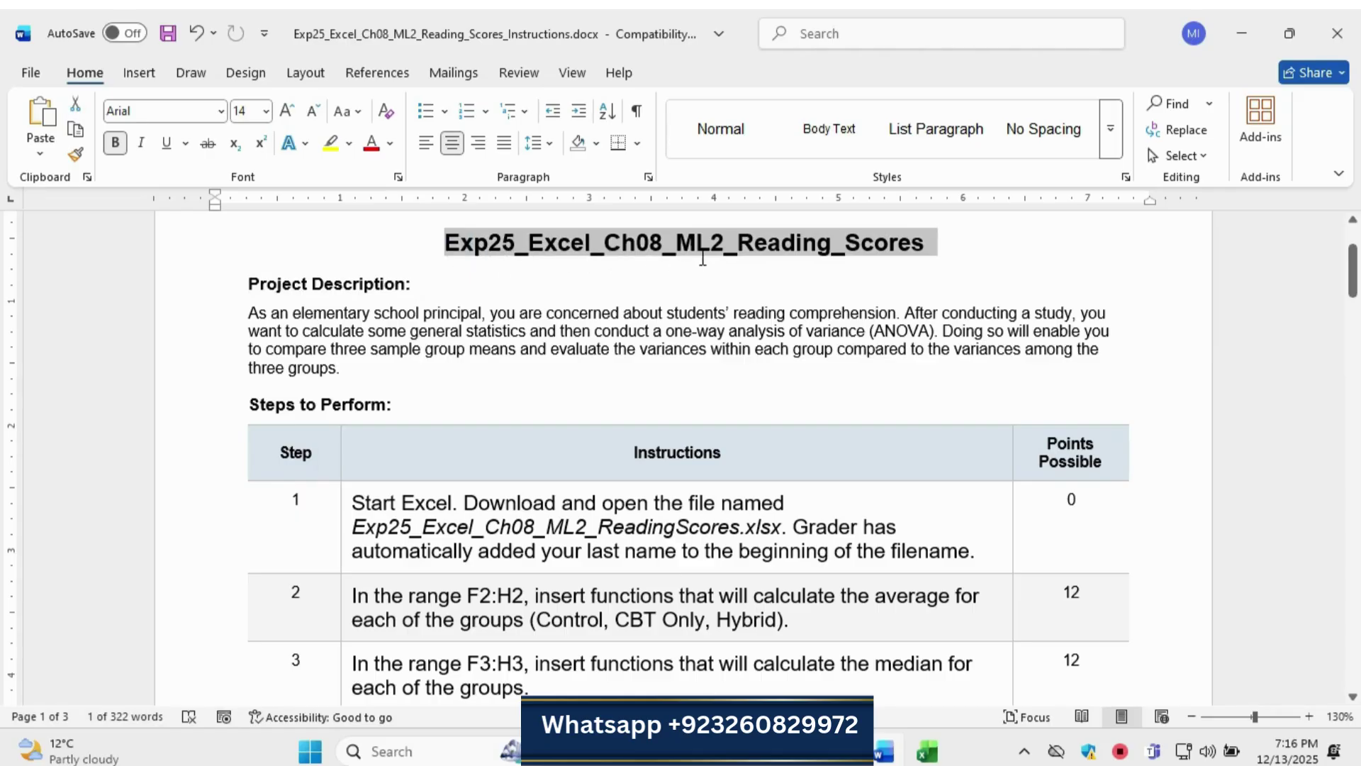
left_click_drag(253, 312, 433, 362)
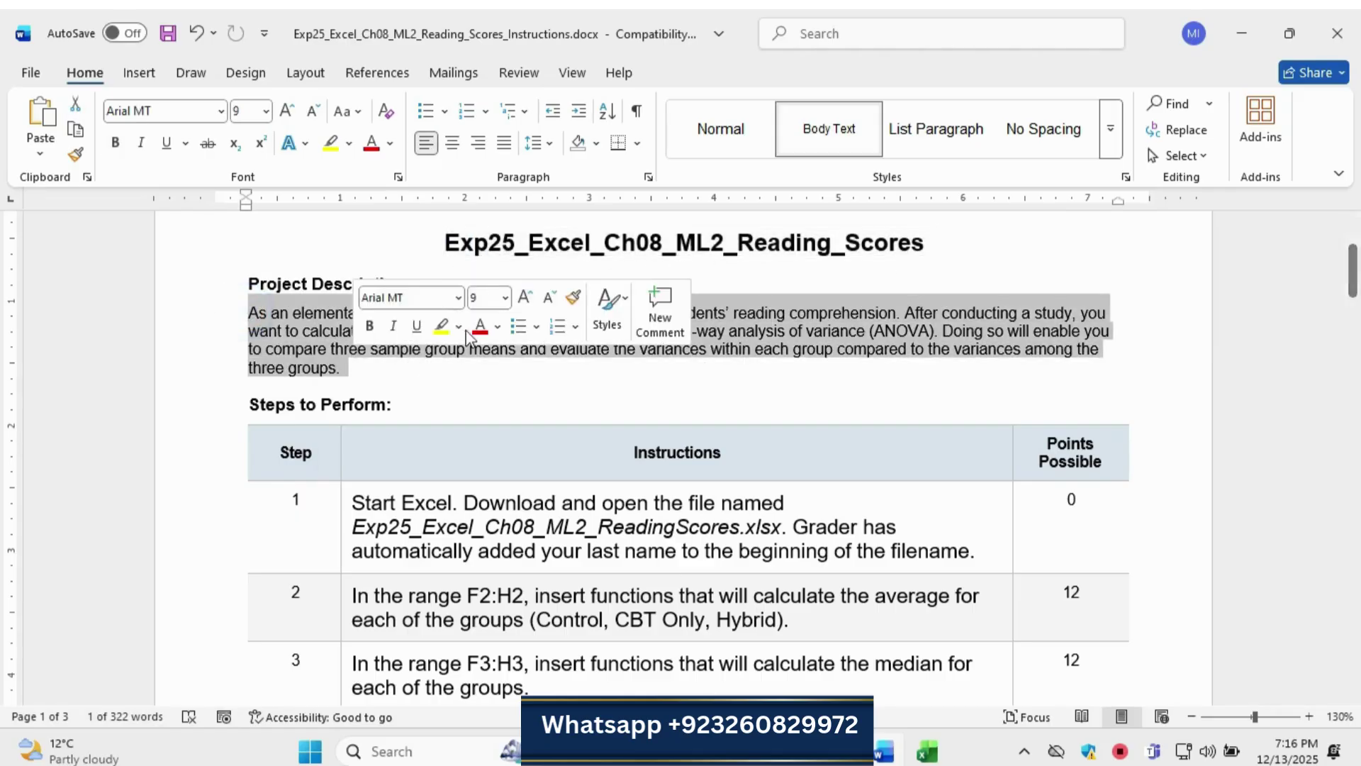
left_click(526, 297)
left_click(525, 297)
left_click(459, 325)
left_click(486, 394)
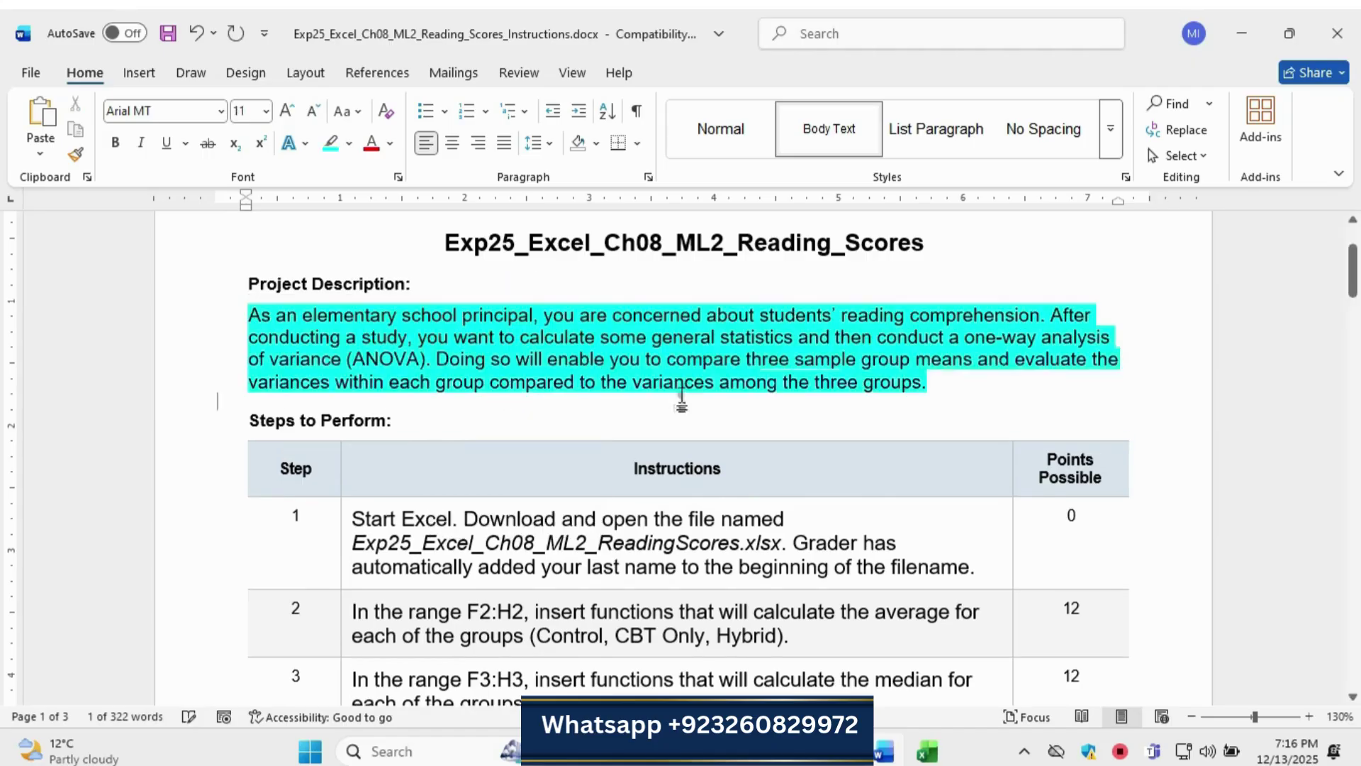
left_click(681, 401)
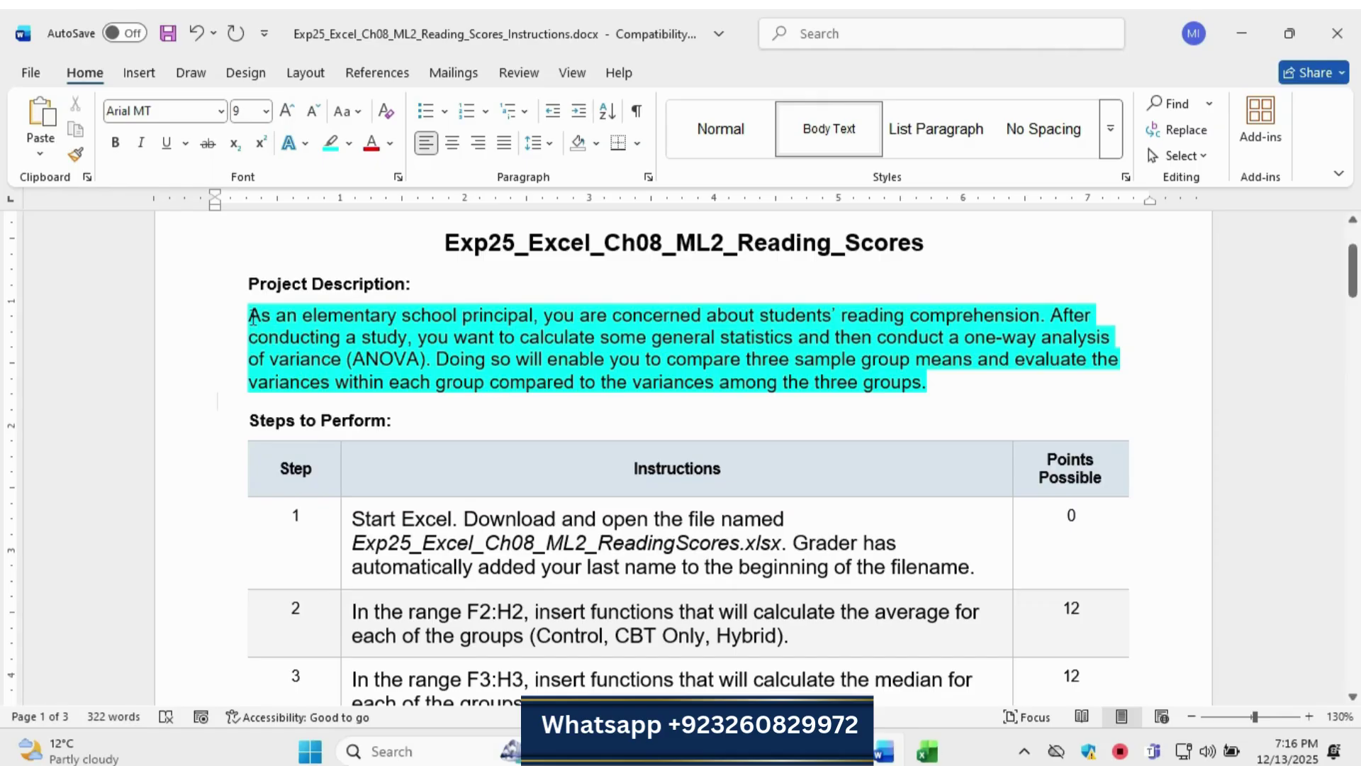
Set the Project Description paragraph back to 9 pt and remove its turquoise highlight.
left_click_drag(253, 317, 928, 384)
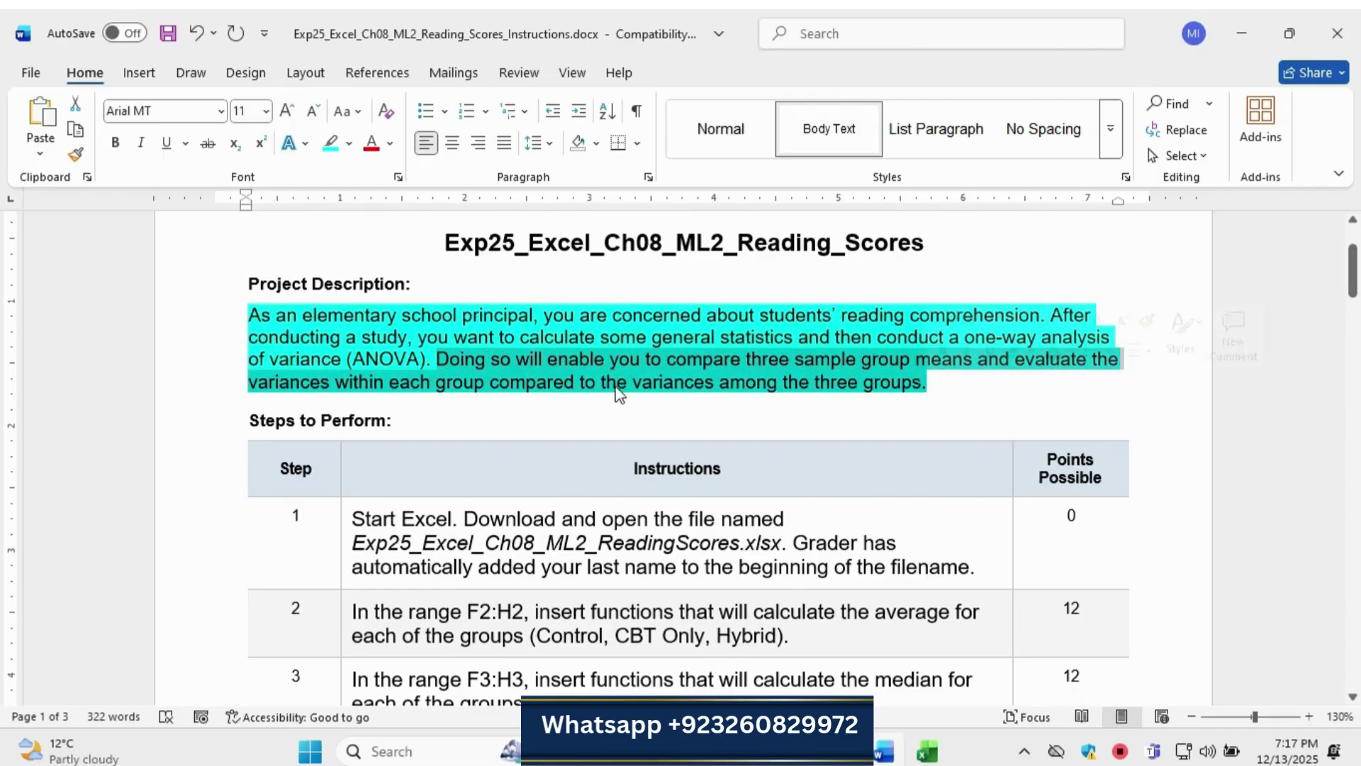
left_click_drag(236, 307, 960, 380)
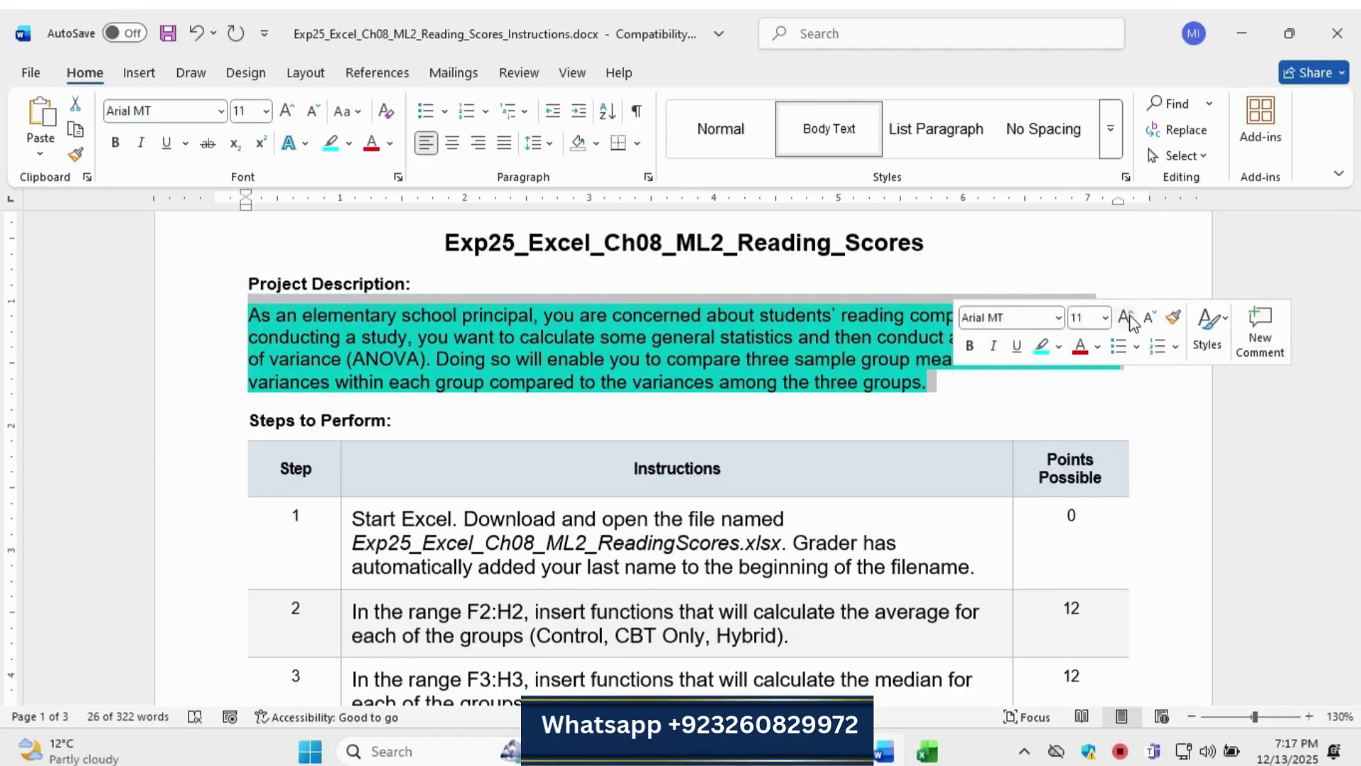
left_click(1150, 317)
left_click(1150, 317)
left_click(1058, 346)
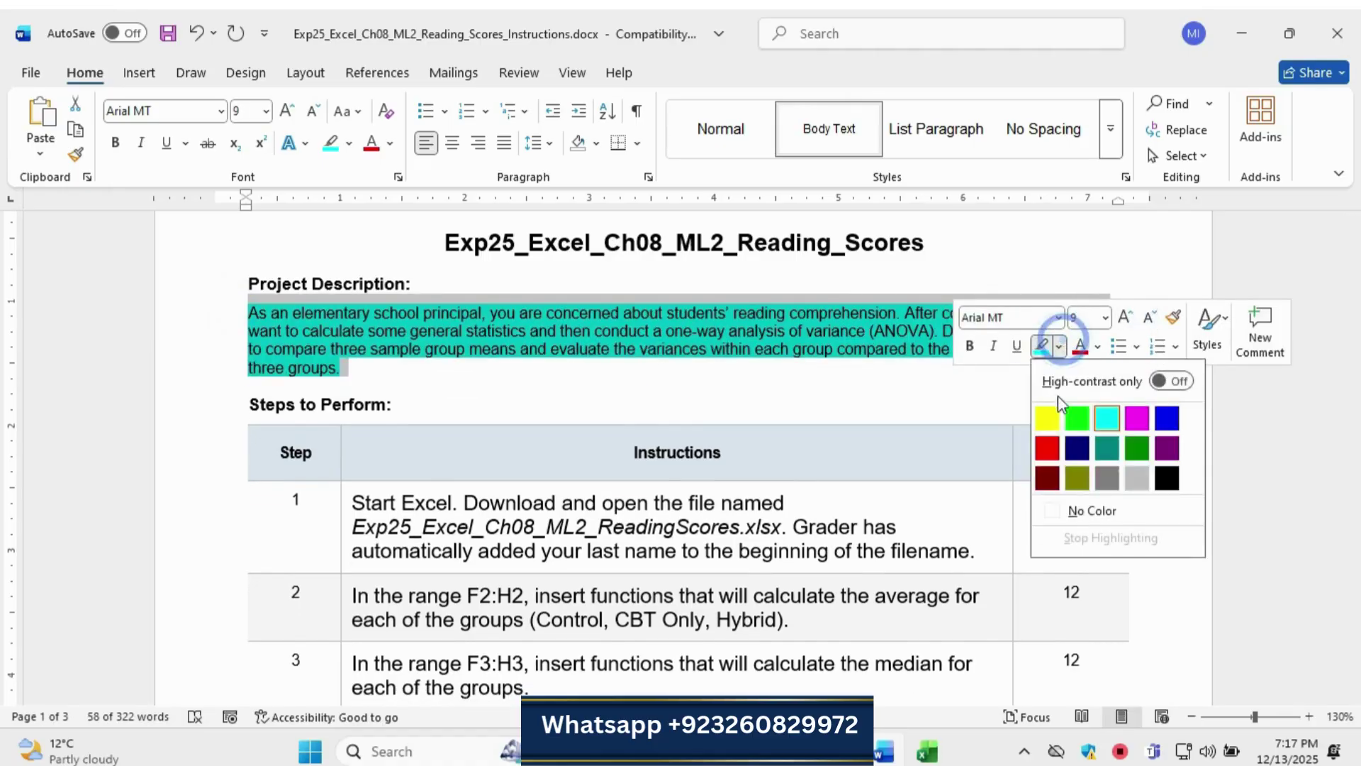
left_click(1106, 416)
left_click(589, 521)
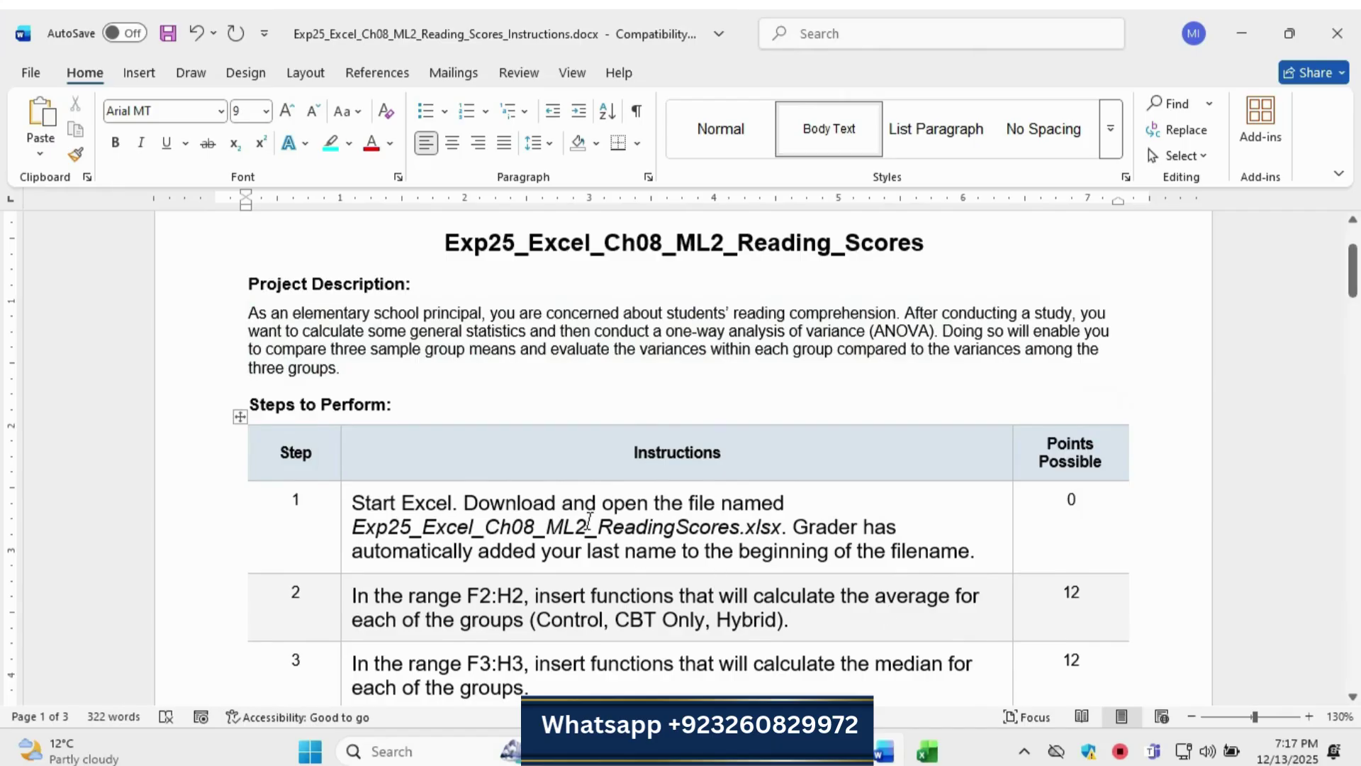
Highlight the step 1 instruction in turquoise and read the workbook file name it gives.
scroll(588, 521, "down", 1)
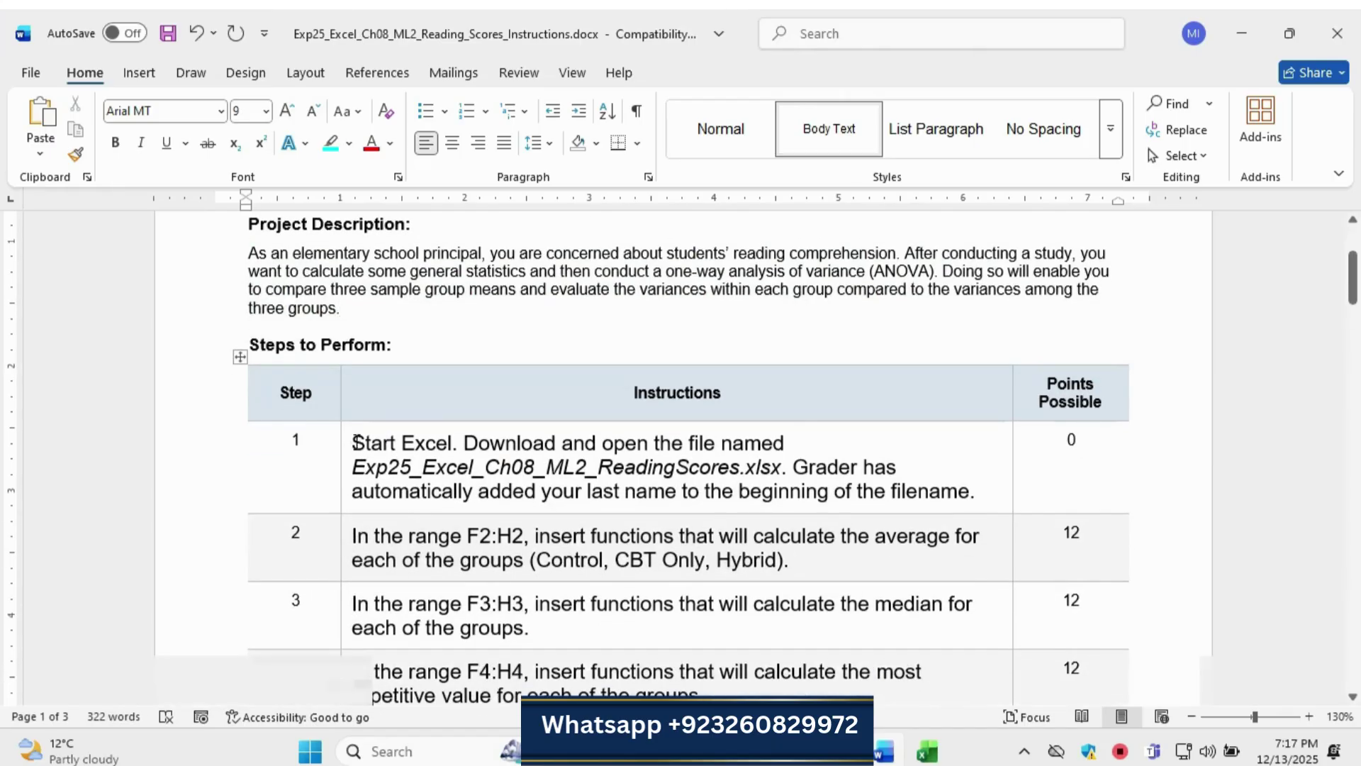
left_click_drag(357, 441, 979, 493)
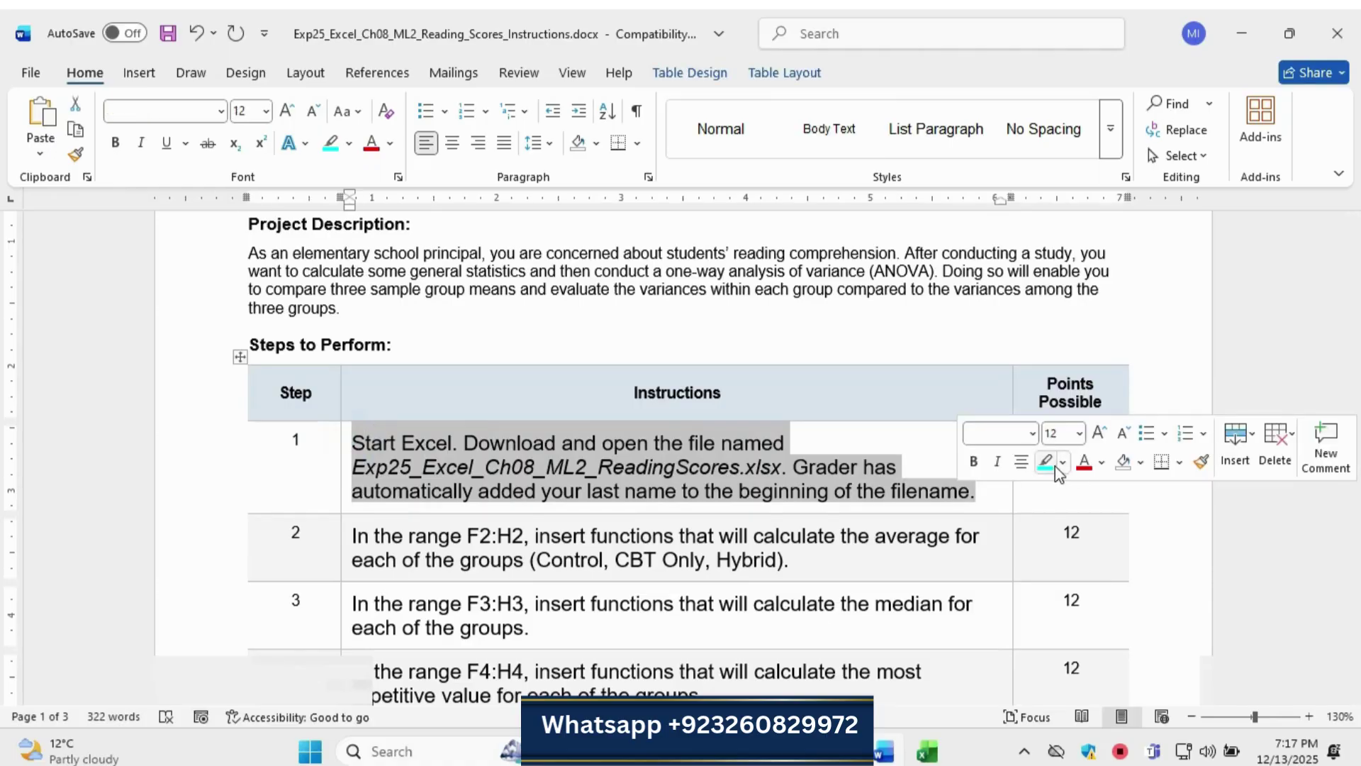
left_click(1047, 464)
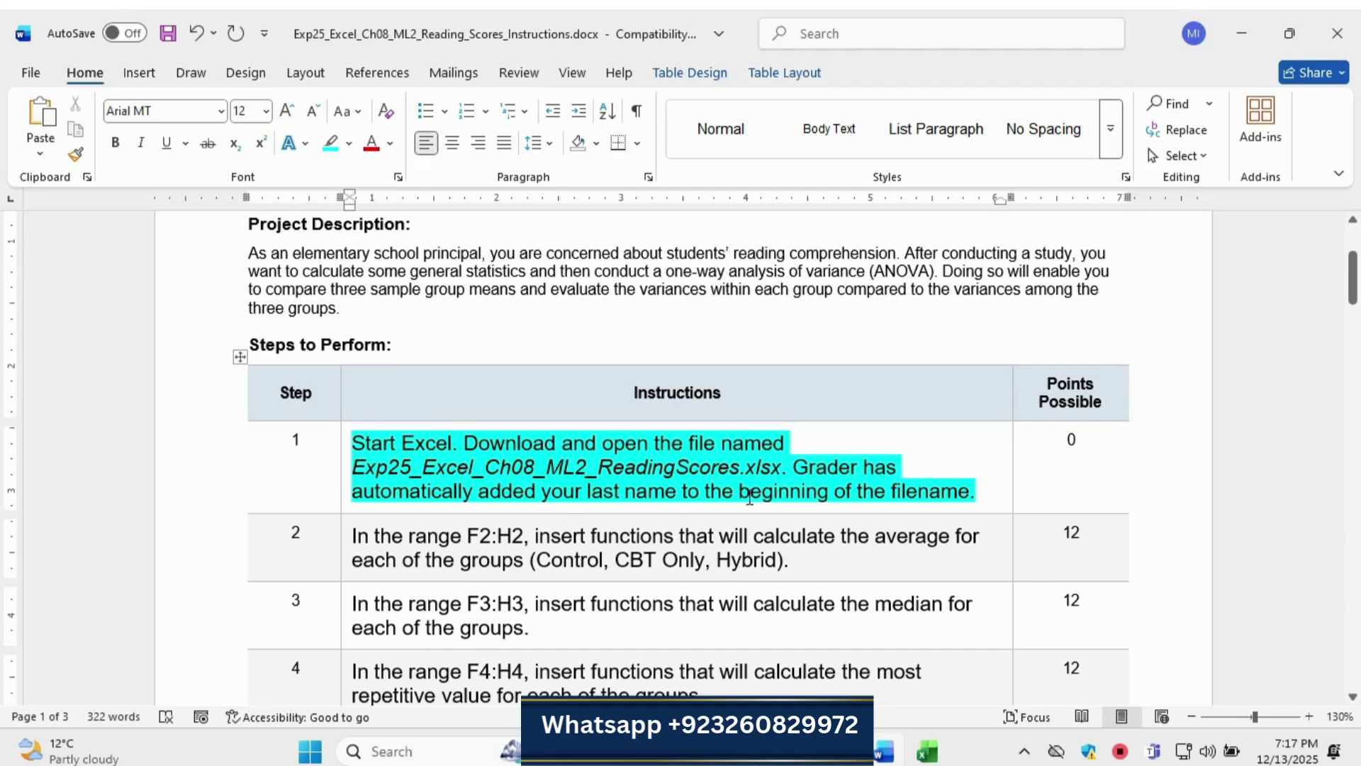
left_click_drag(354, 443, 716, 443)
left_click_drag(539, 436, 973, 496)
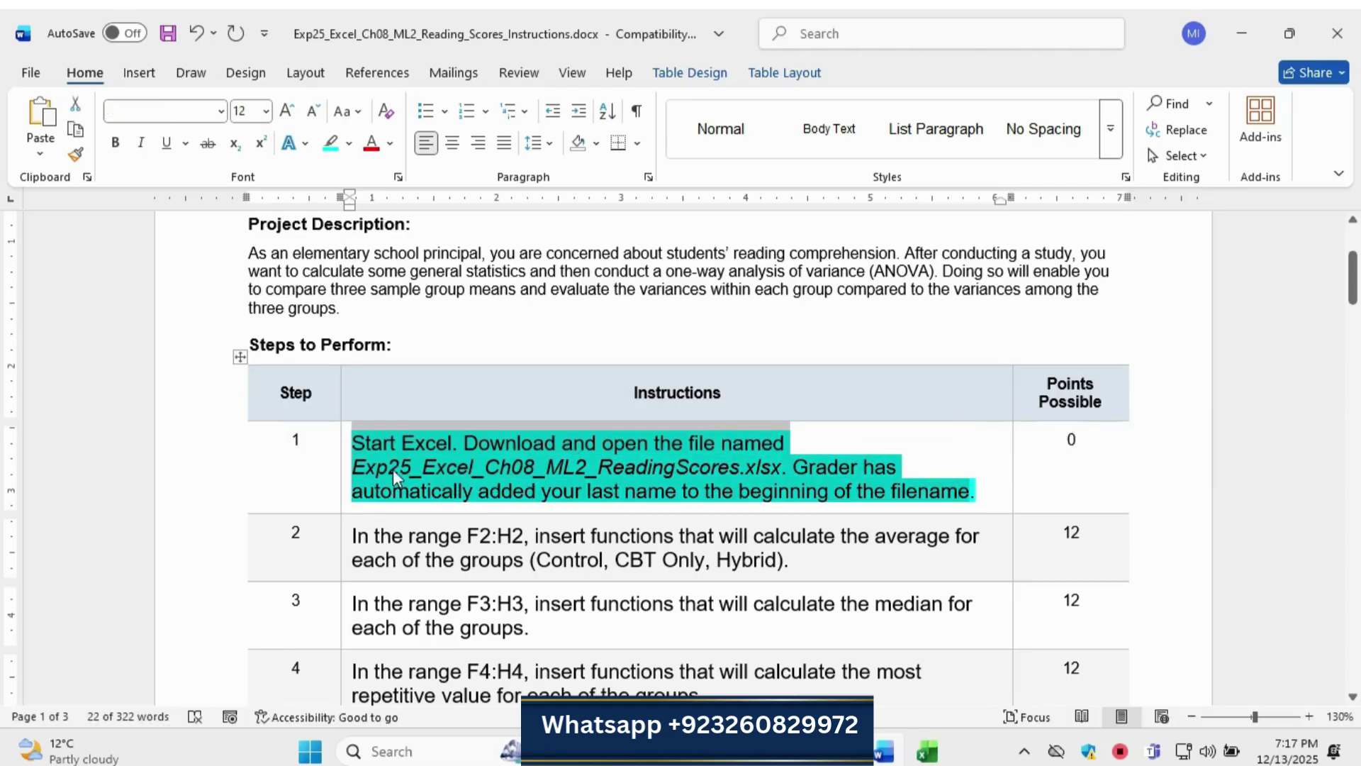
left_click(355, 468)
left_click_drag(633, 472, 793, 473)
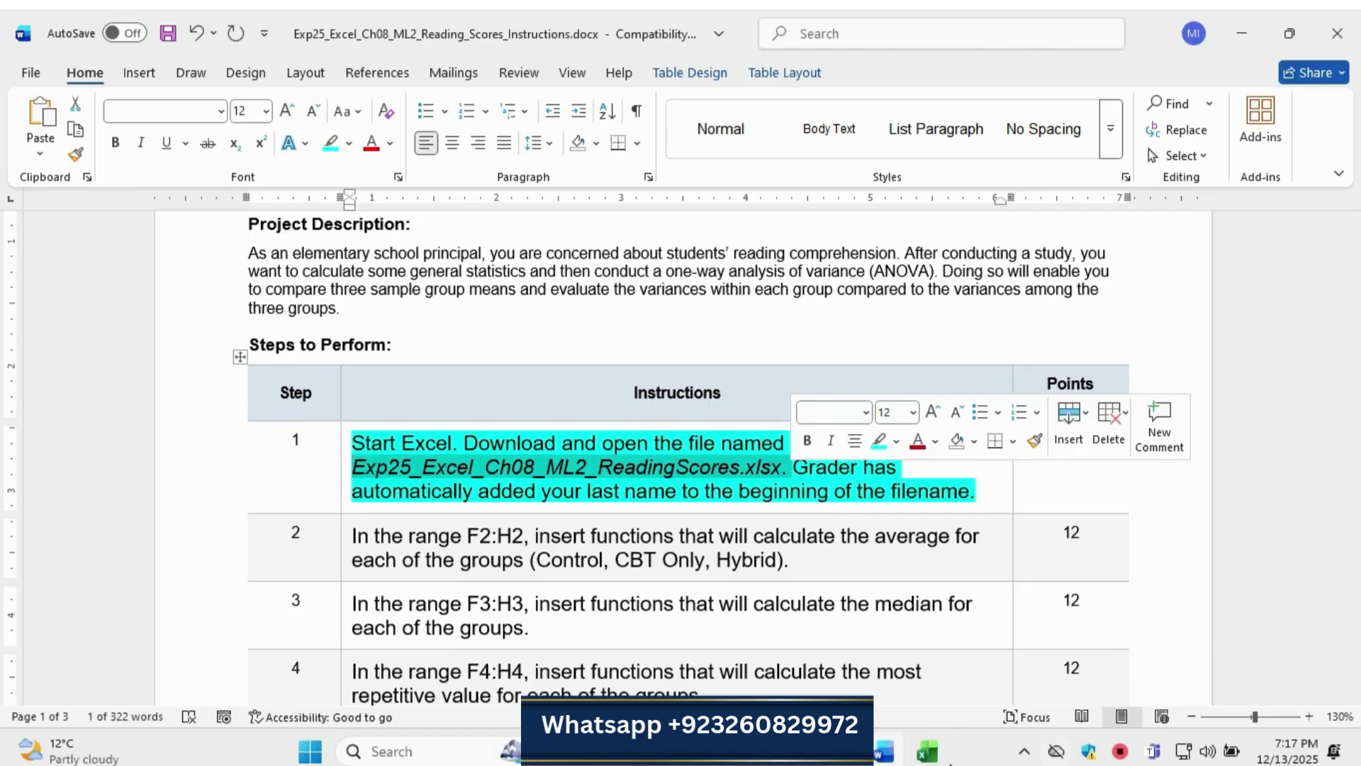
Switch to Excel to look over the open reading scores workbook and return to the Word instructions.
key("alt+Tab")
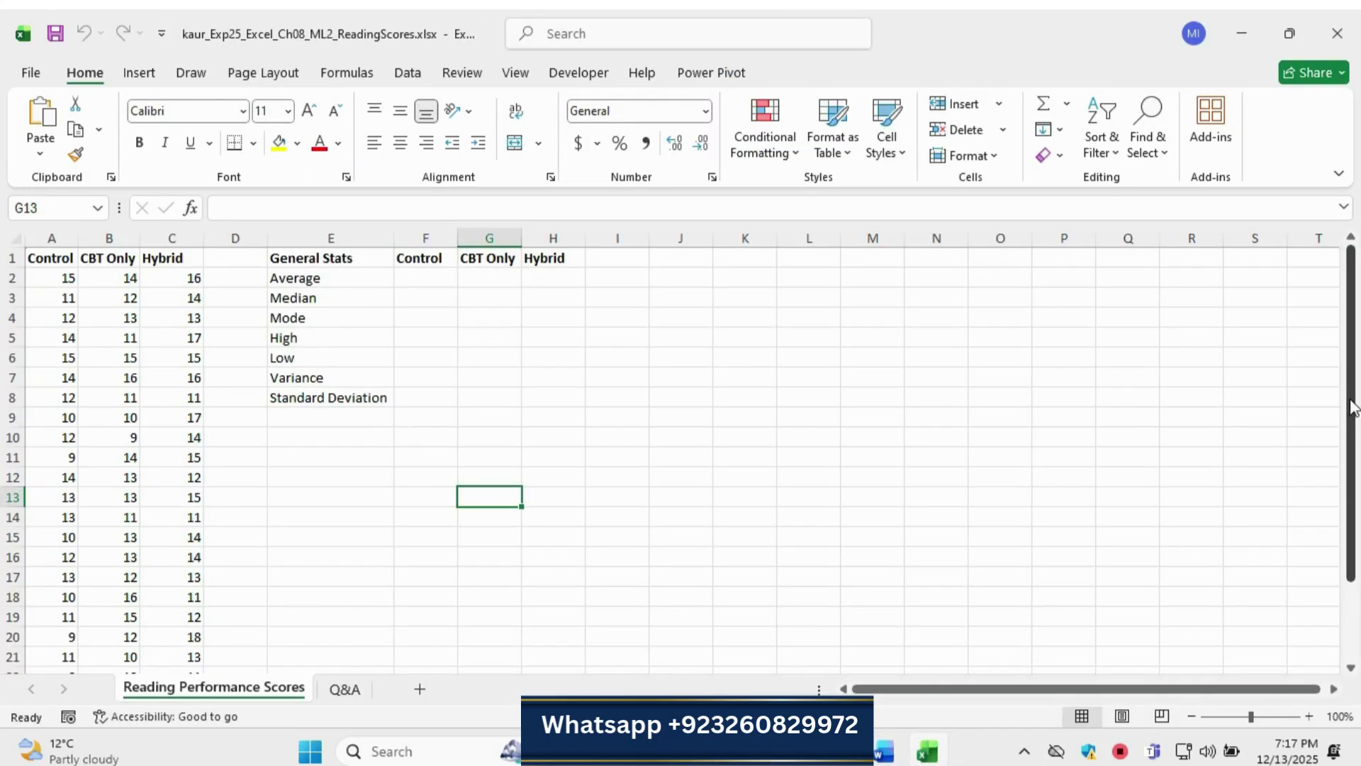
left_click_drag(1356, 397, 1356, 385)
left_click(883, 753)
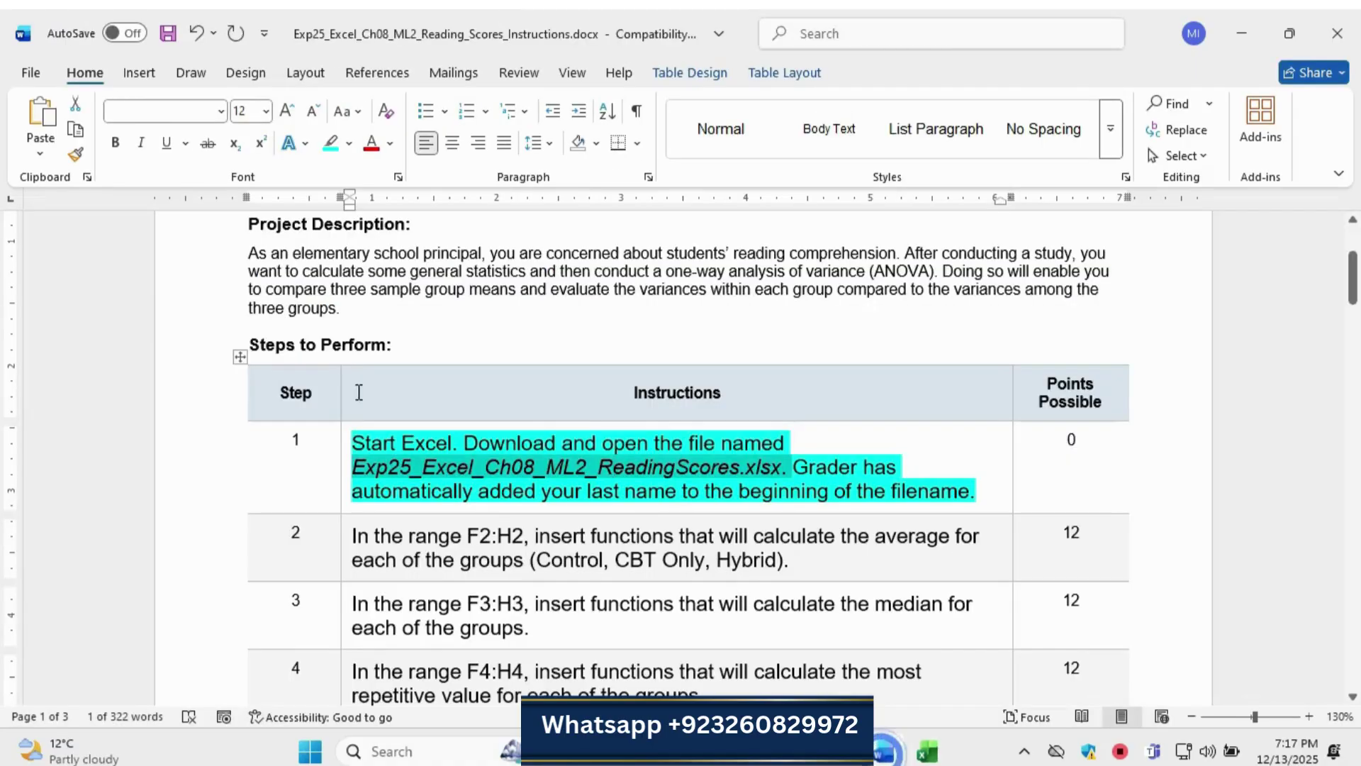
Remove the turquoise highlight from the step 1 instruction.
left_click_drag(350, 442, 952, 480)
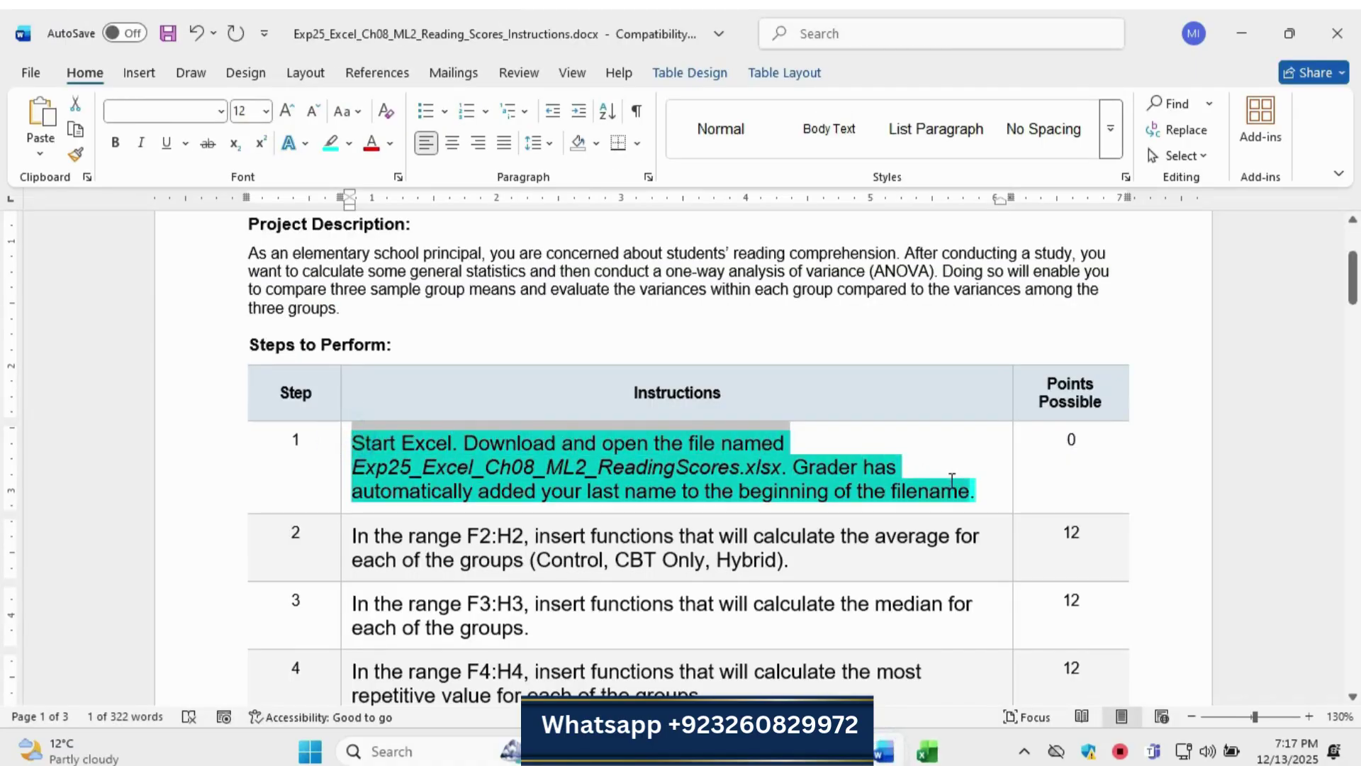
left_click(1048, 460)
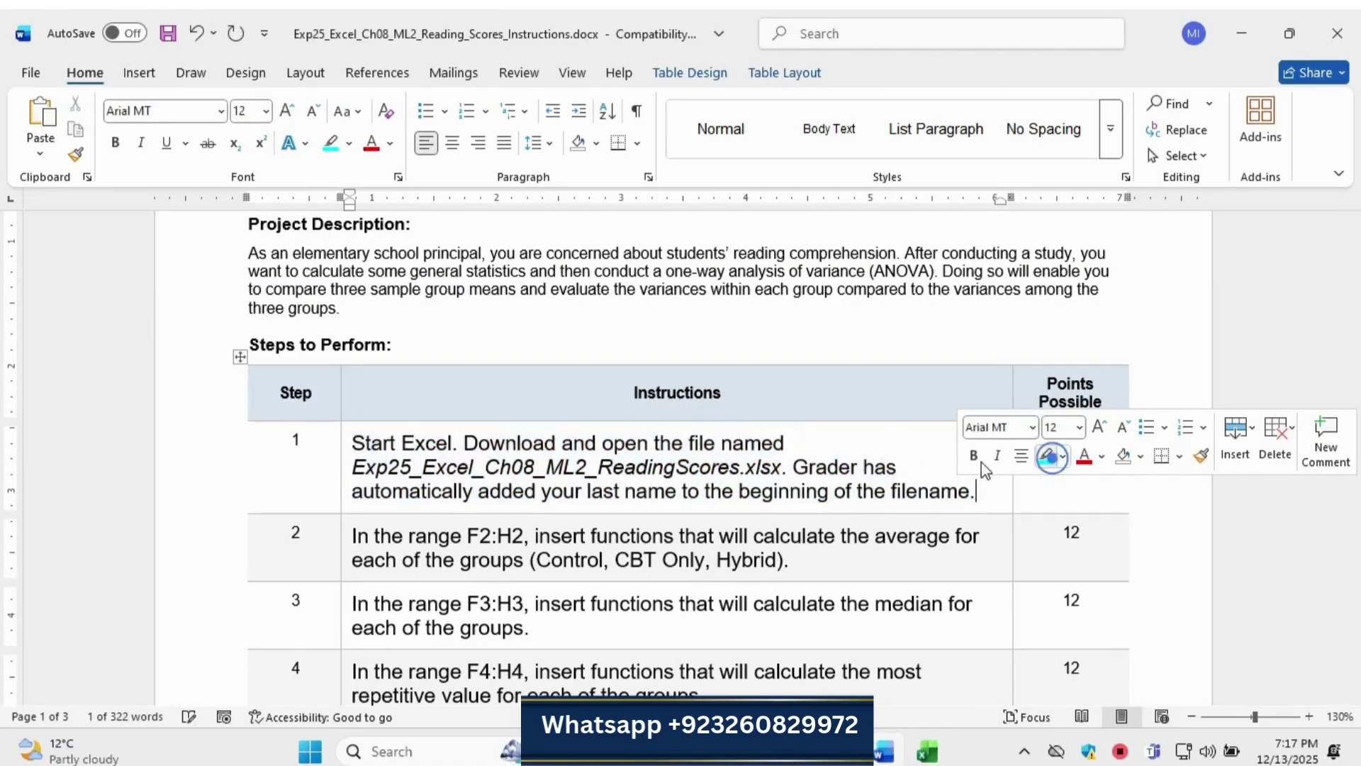
Highlight the step 2 instruction about the averages in F2:H2 in turquoise and read it.
scroll(354, 531, "down", 3)
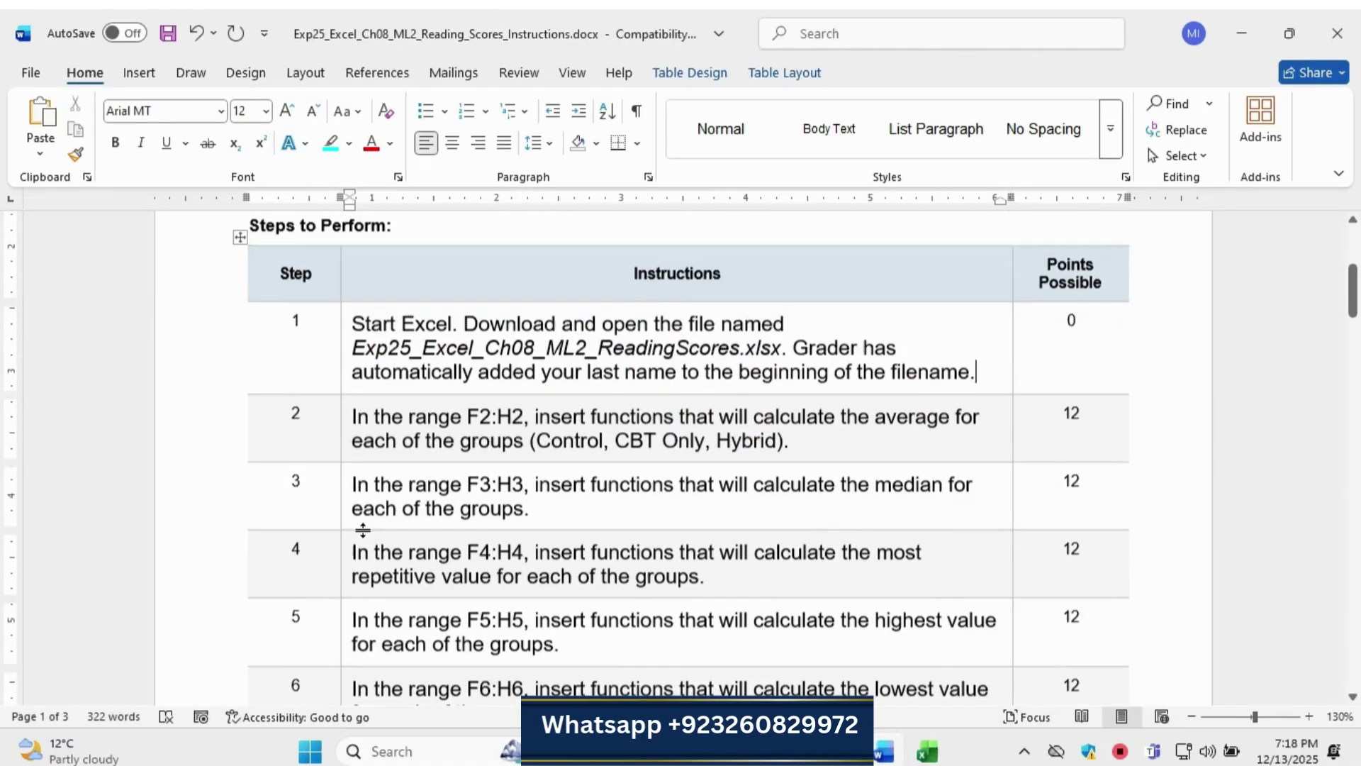
triple_click(350, 414)
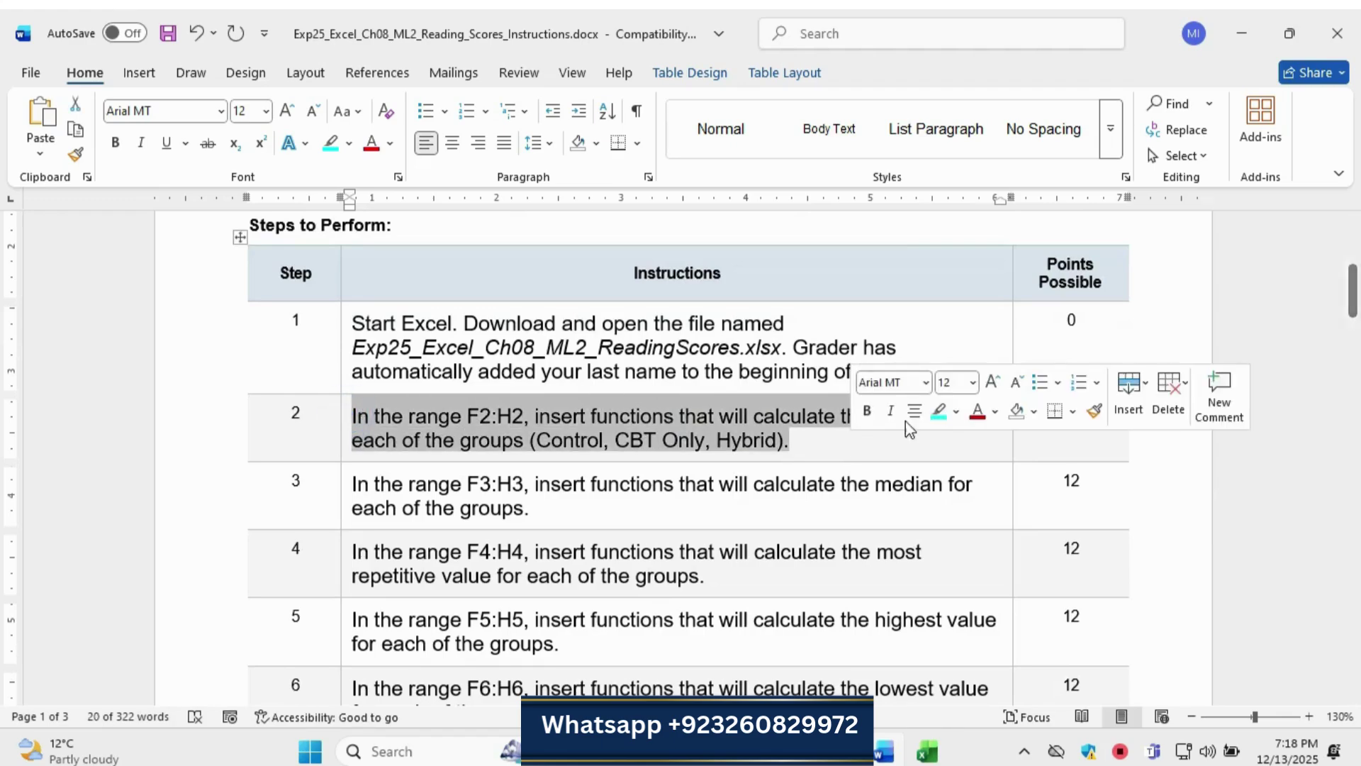
left_click(940, 412)
left_click(396, 427)
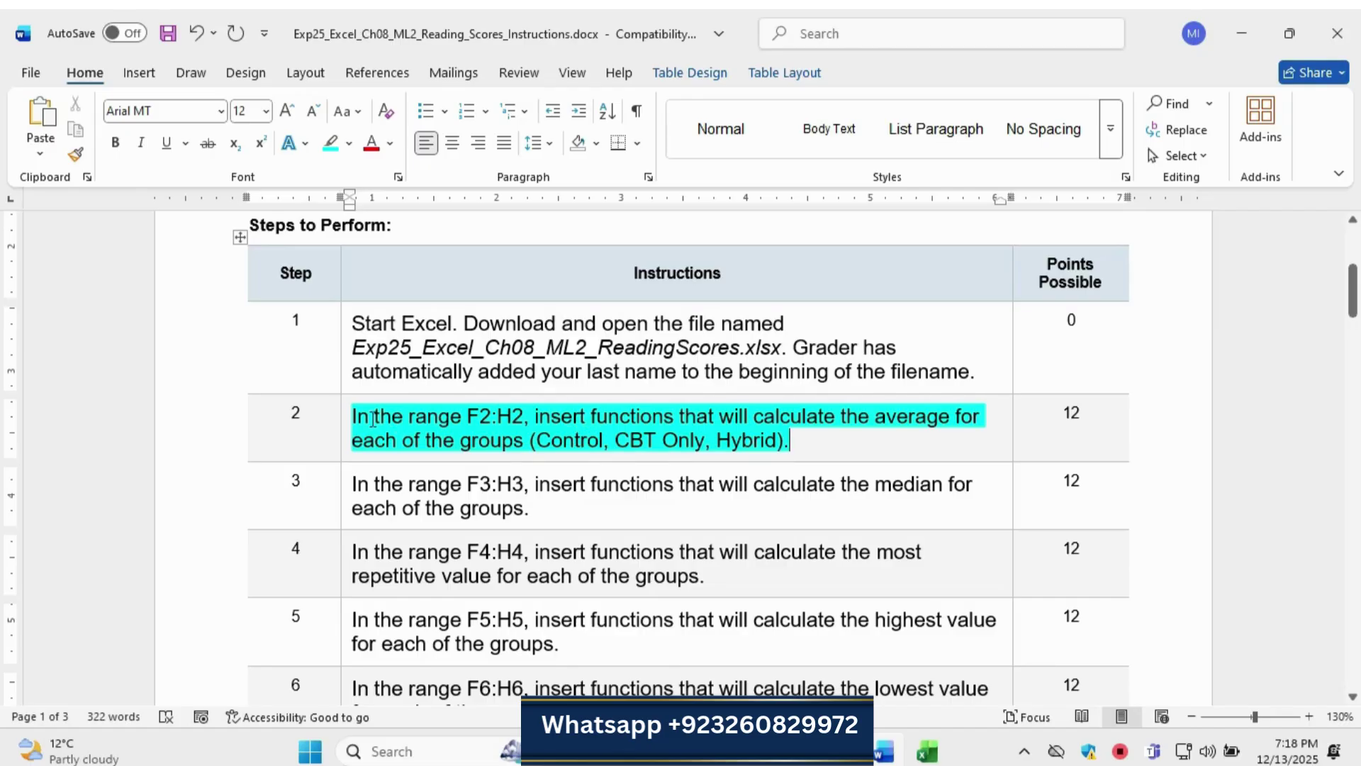
left_click_drag(364, 420, 794, 441)
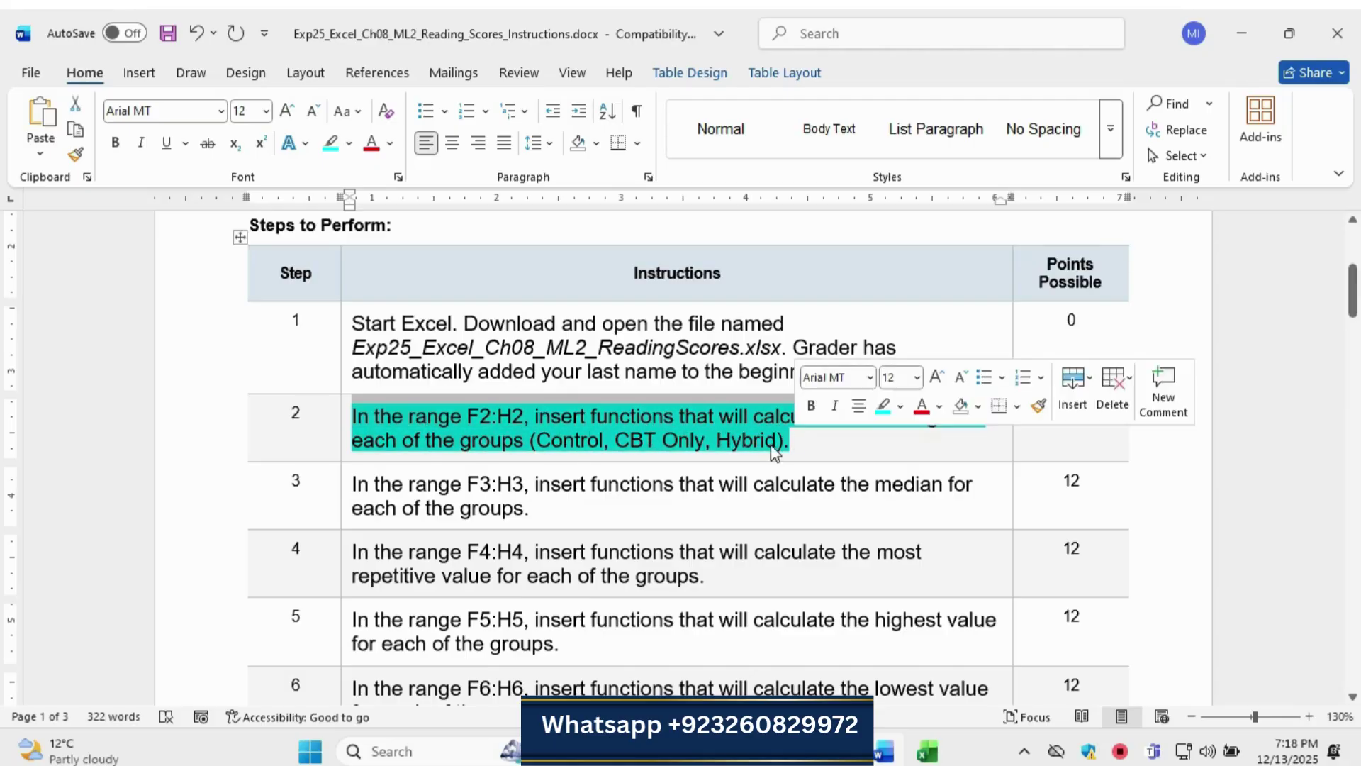
Switch to Excel and calculate the Control group's average in F2 with AVERAGE over the scores in column A.
left_click(929, 751)
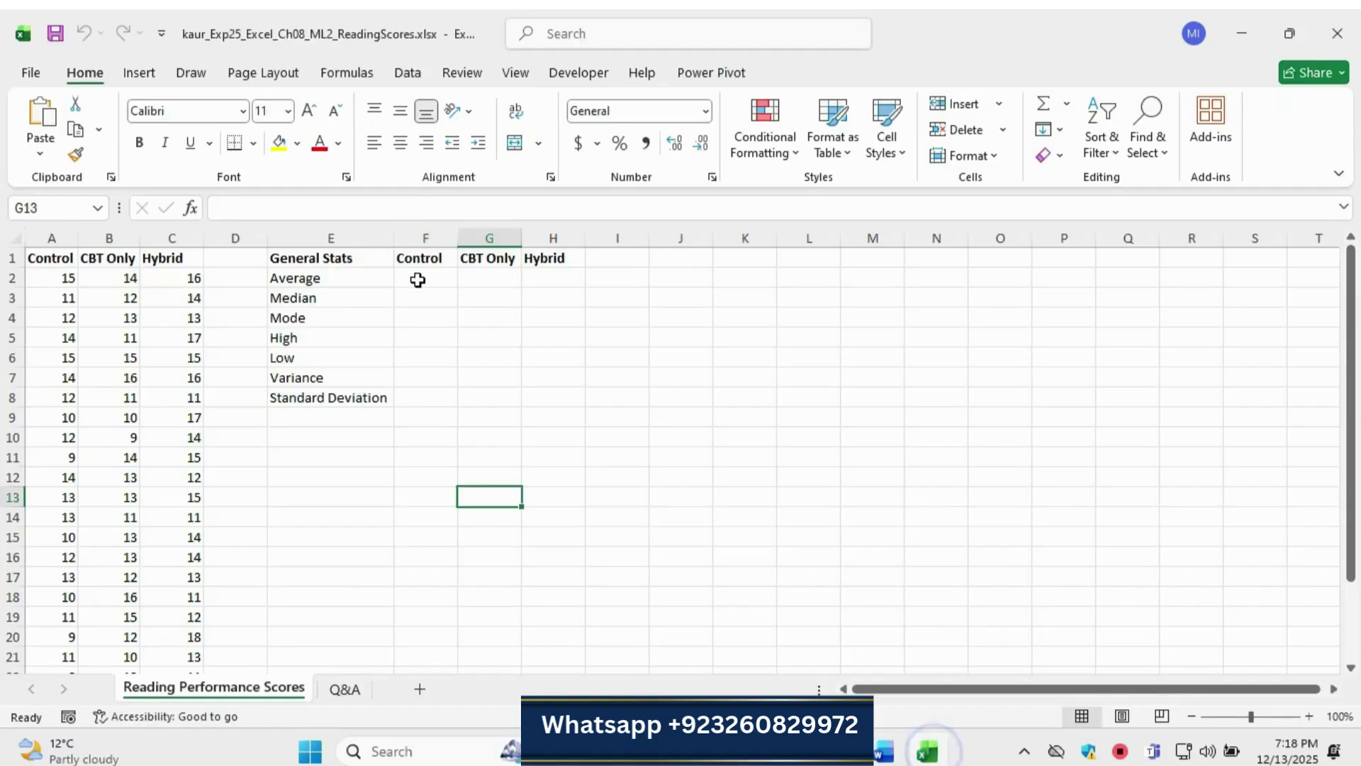
left_click_drag(407, 277, 557, 280)
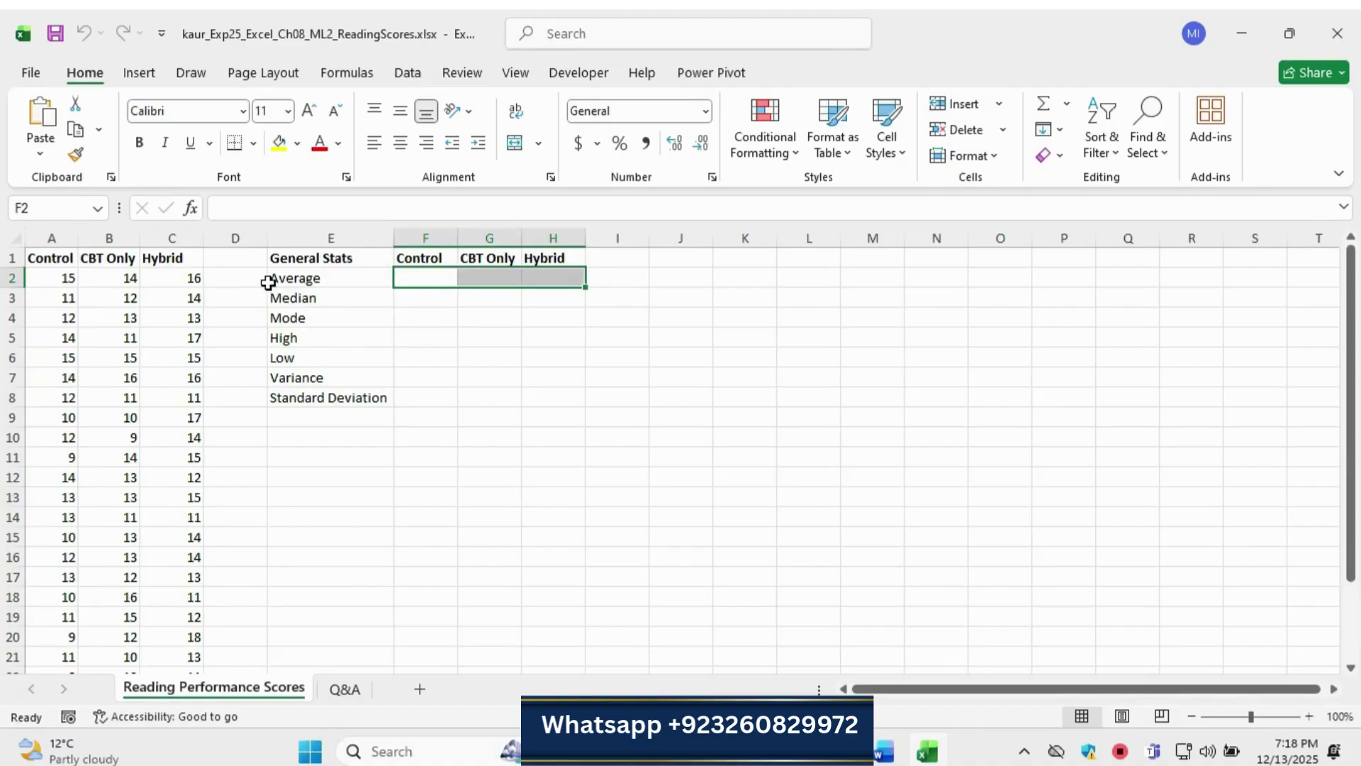
left_click(413, 276)
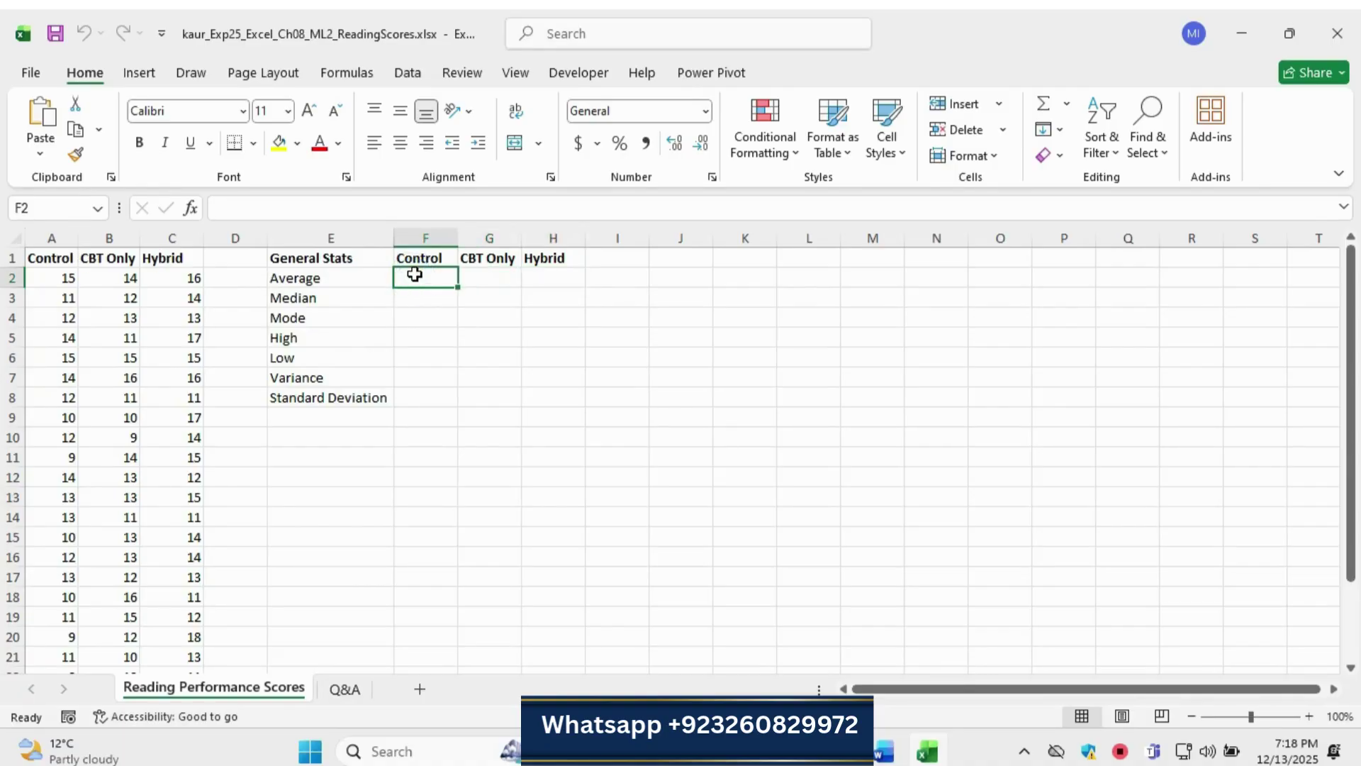
type("=aver")
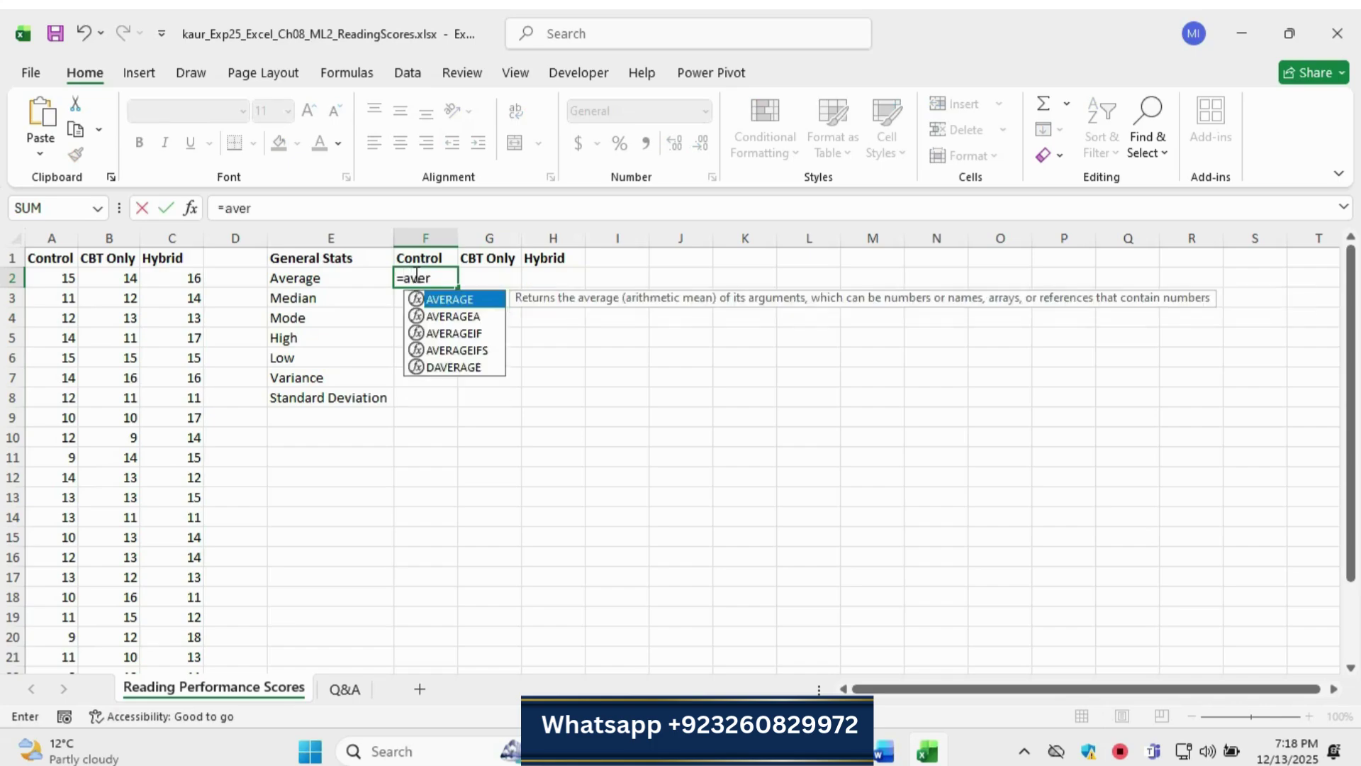
double_click(454, 299)
left_click_drag(64, 274, 57, 599)
key("Return")
Calculate the CBT Only group's average in G2 with =AVERAGE(B2:B25) and check the entered formula.
scroll(240, 579, "up", 1)
left_click(480, 277)
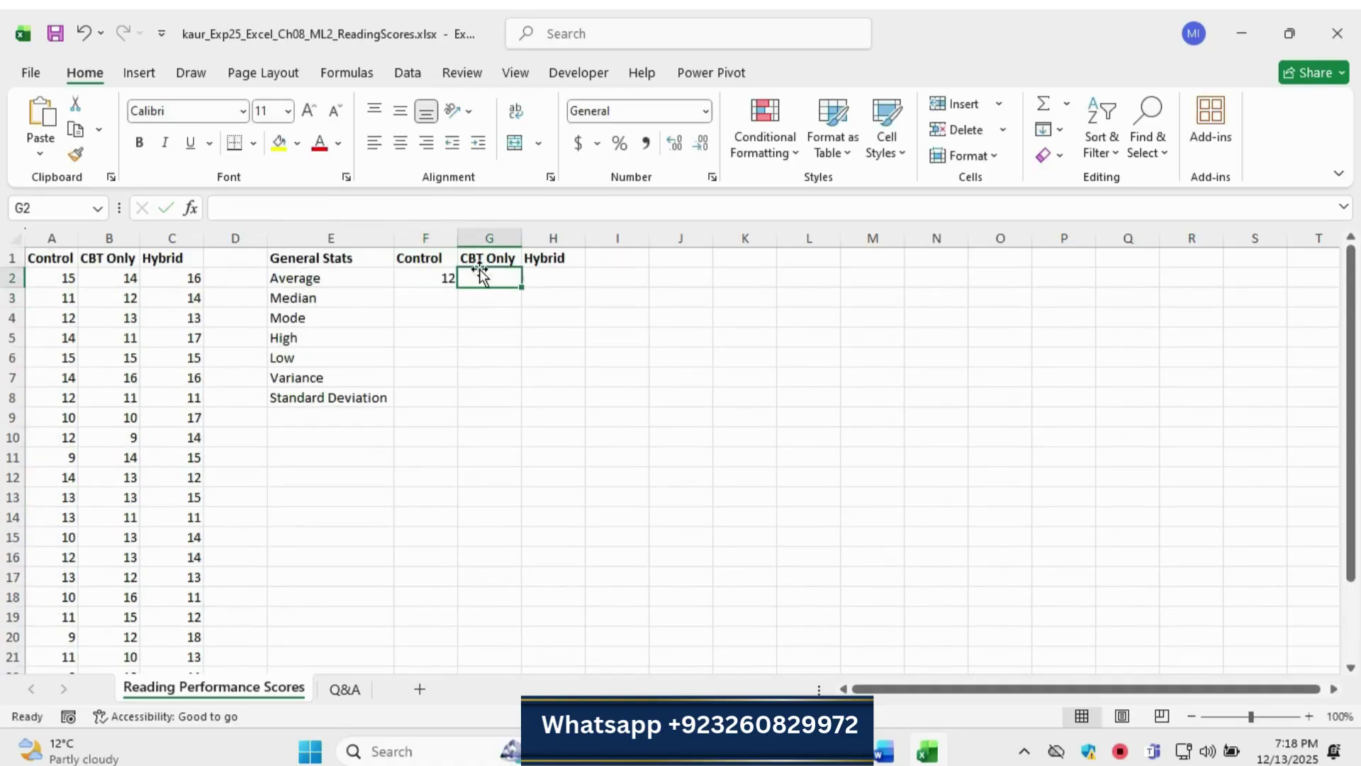
type("=aver")
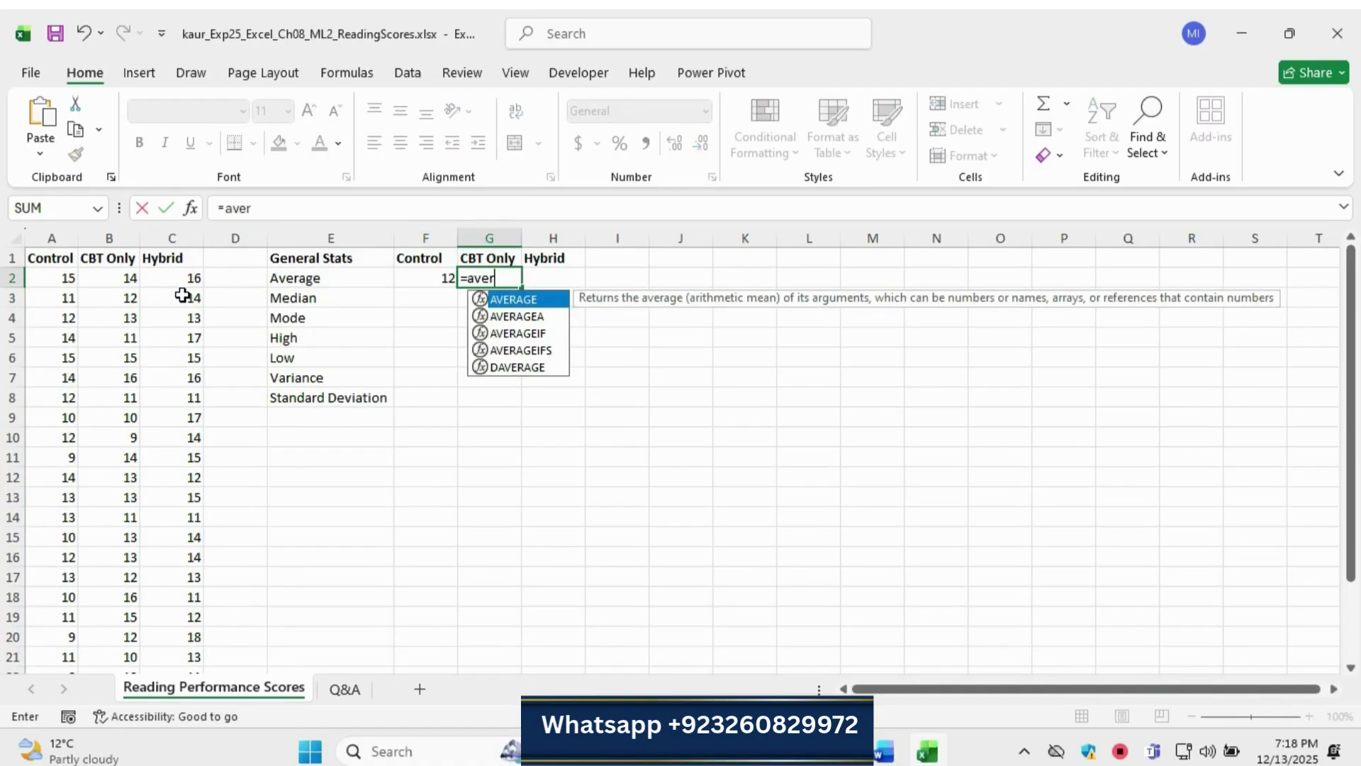
double_click(508, 304)
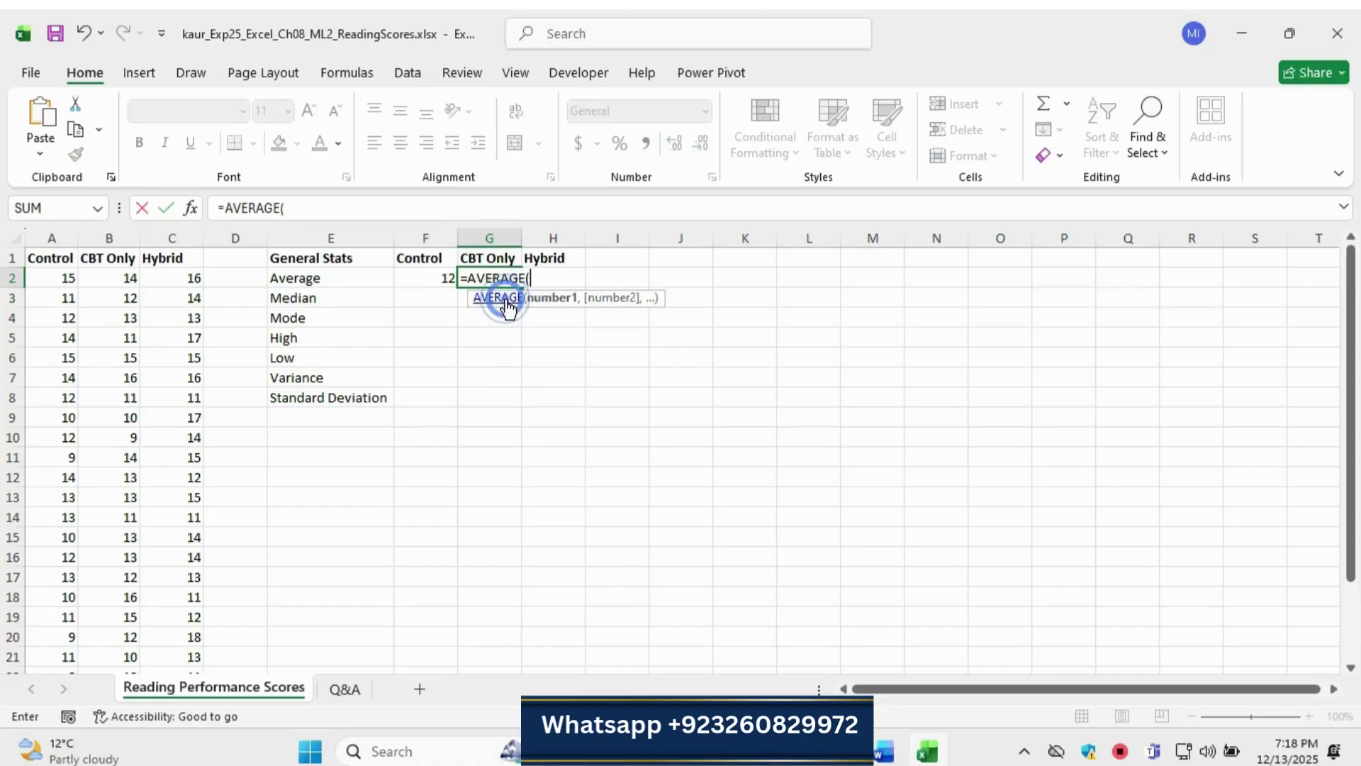
left_click_drag(124, 277, 111, 638)
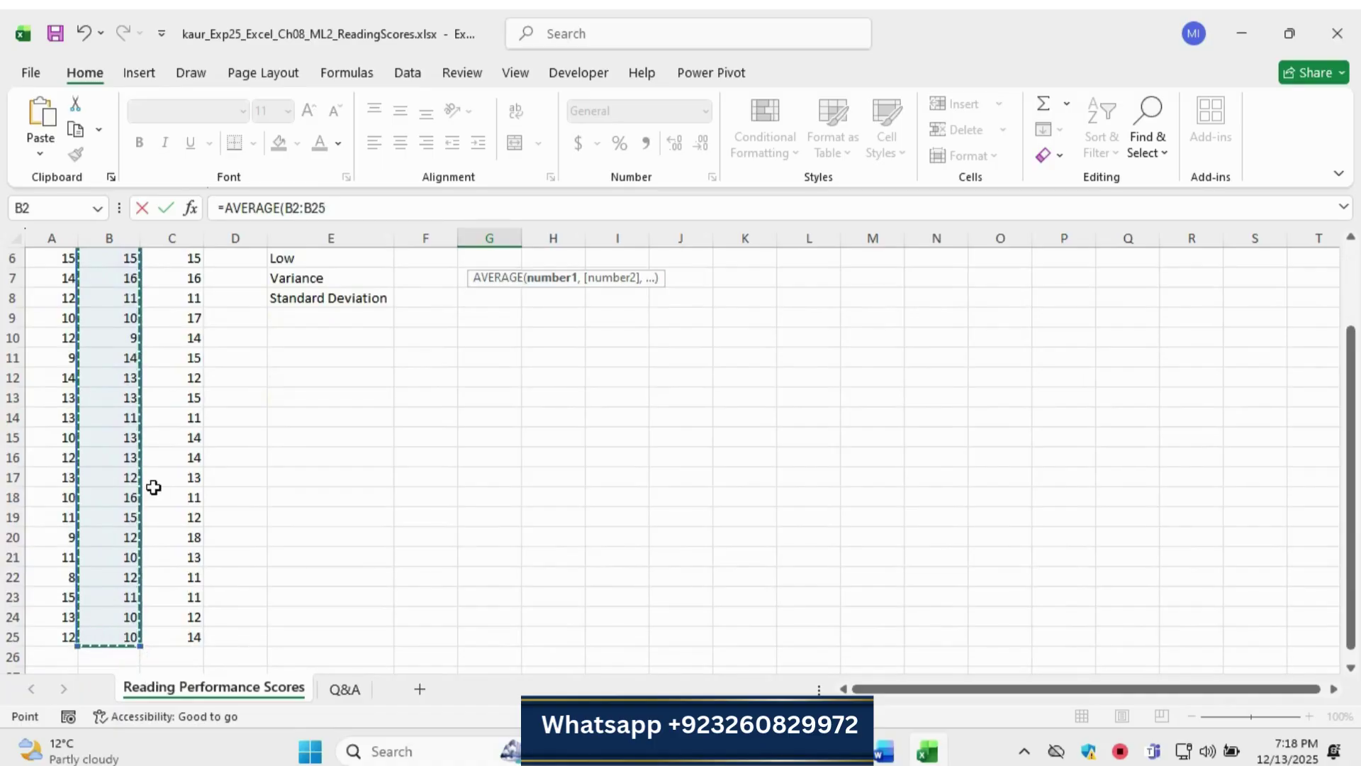
key("Return")
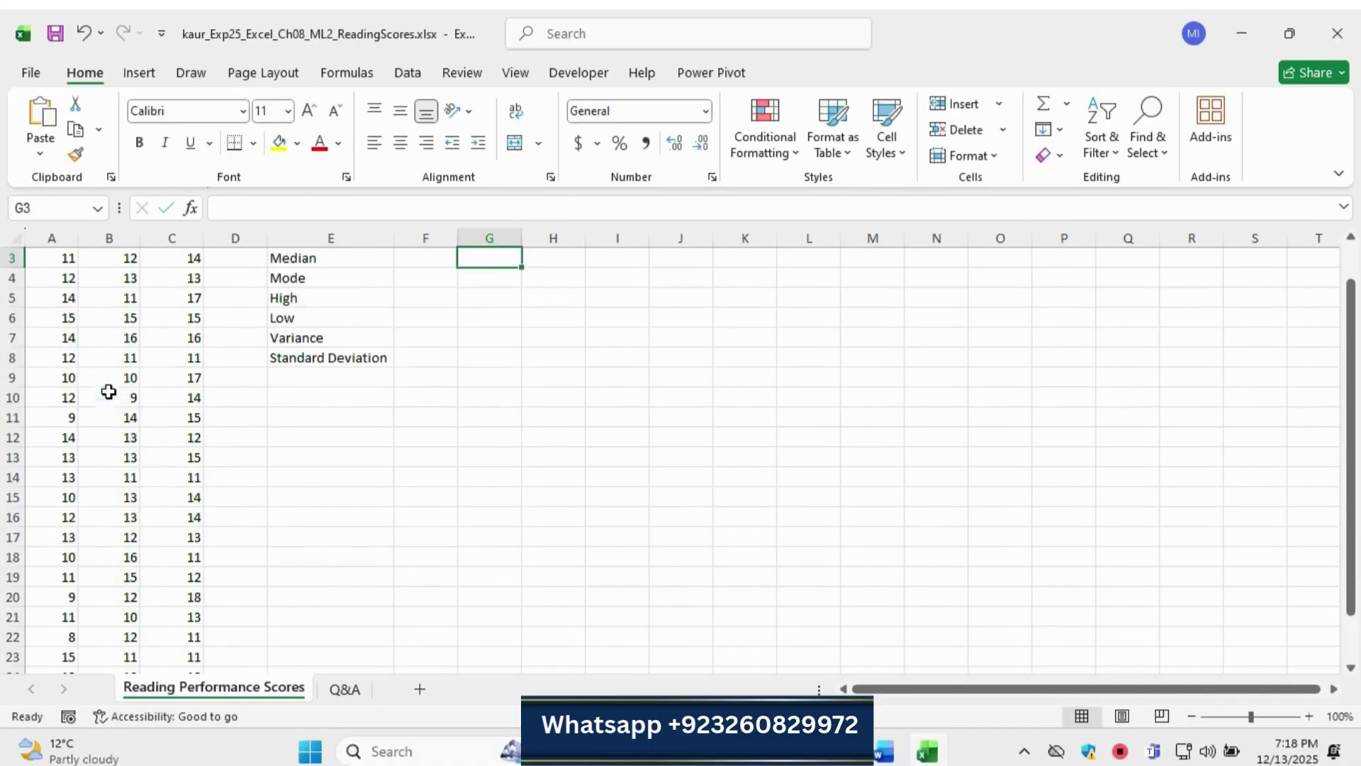
scroll(546, 319, "up", 1)
left_click(490, 277)
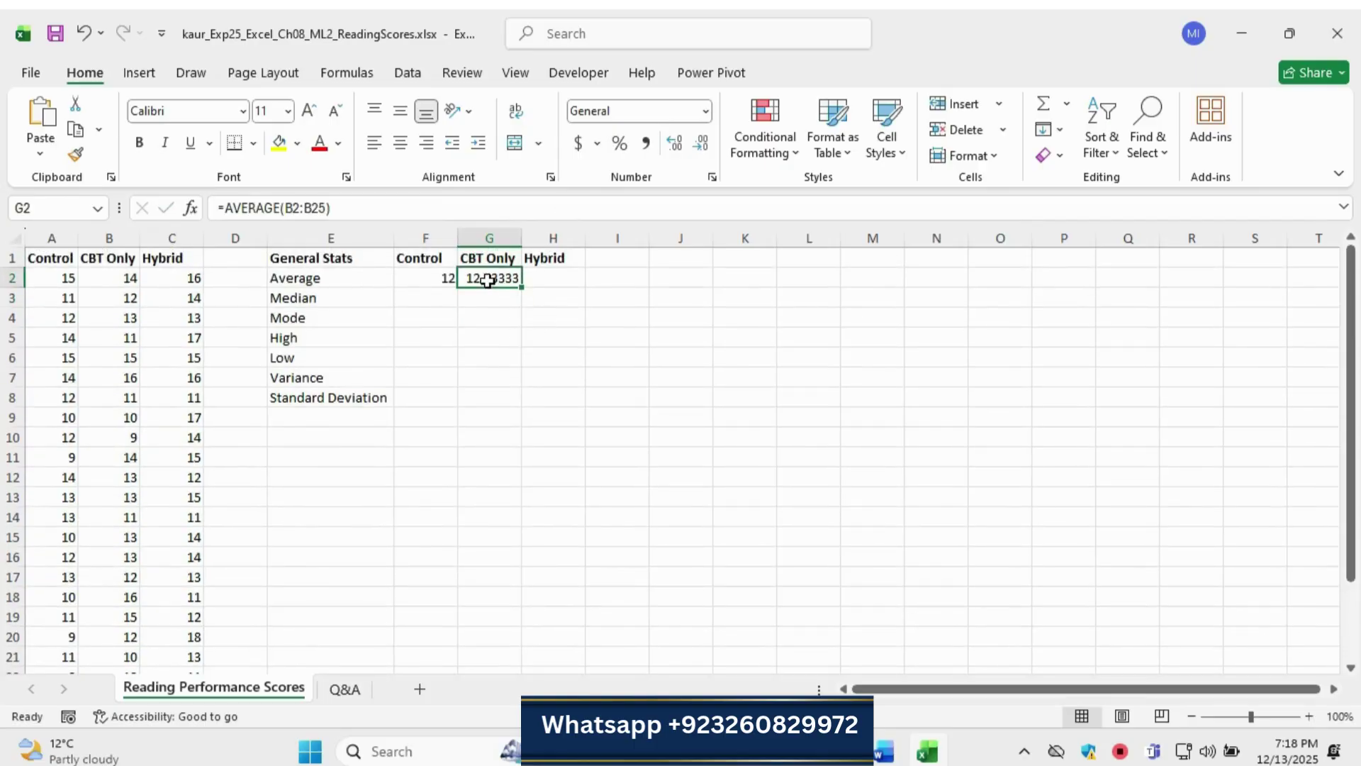
Calculate the Hybrid group's average in H2 with =AVERAGE(C2:C25) and review the averages of all three groups.
left_click(557, 276)
type("=")
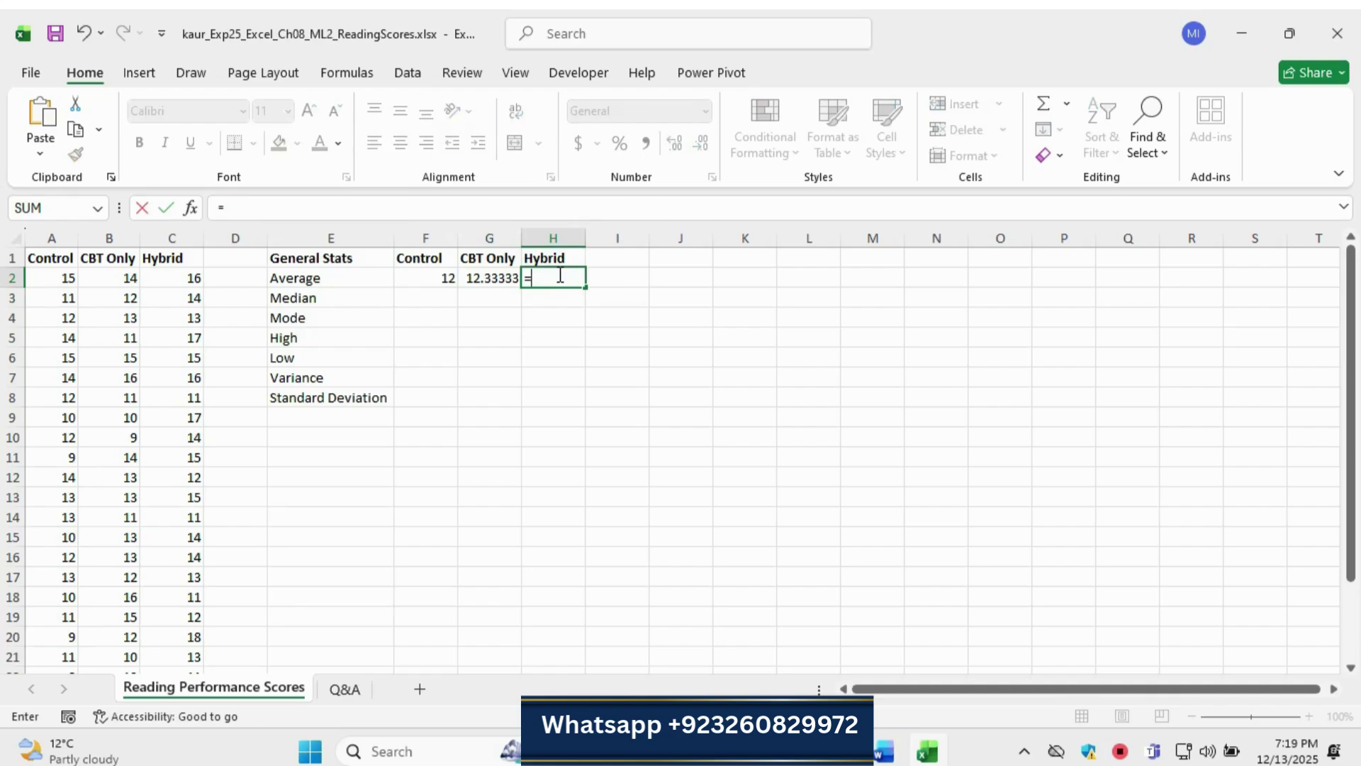
type("aver")
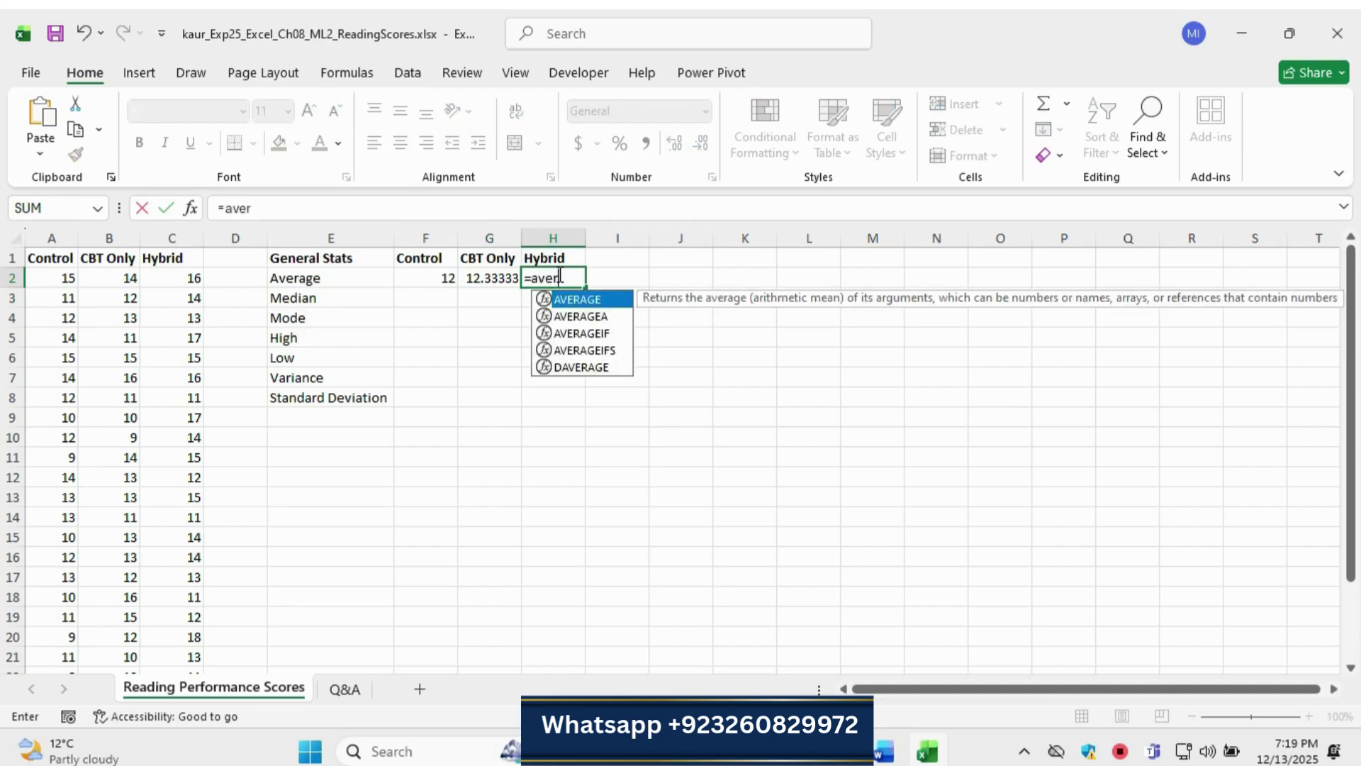
double_click(564, 299)
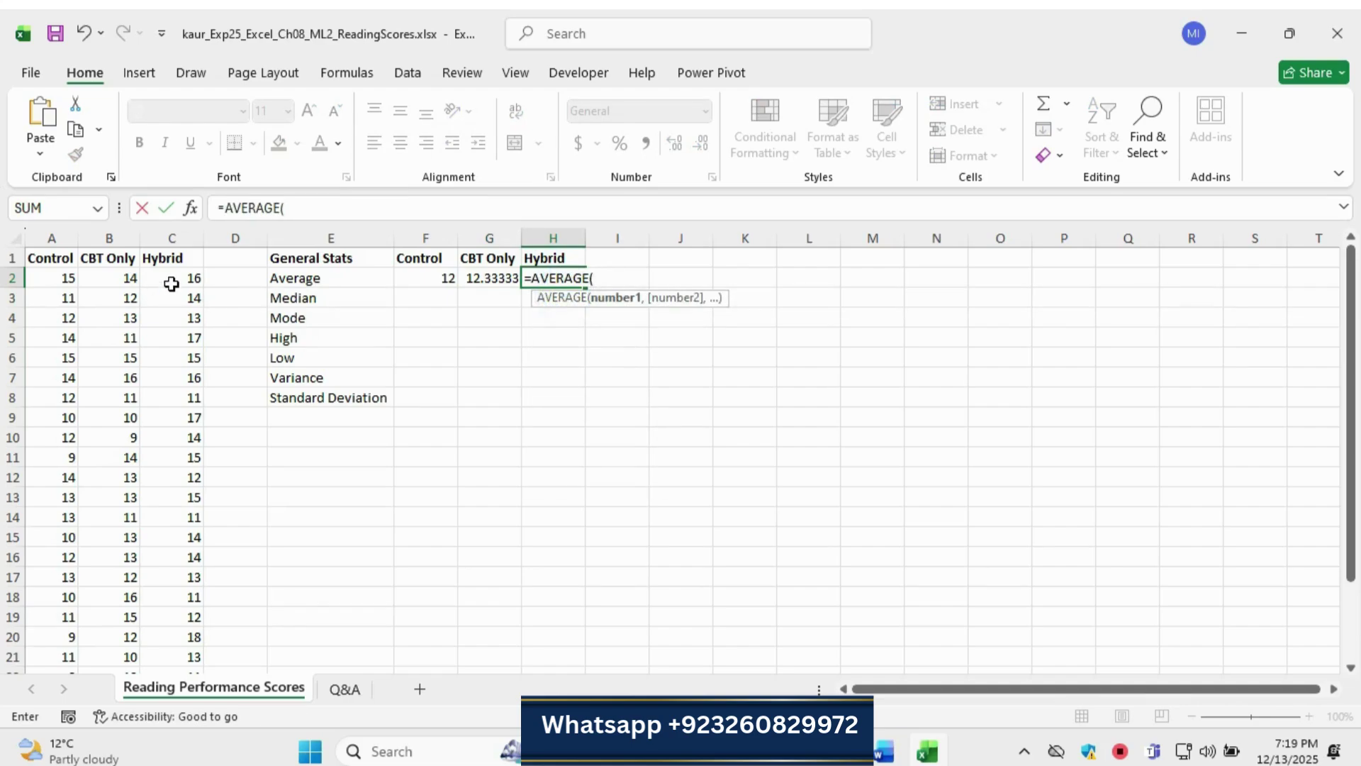
left_click_drag(172, 277, 178, 639)
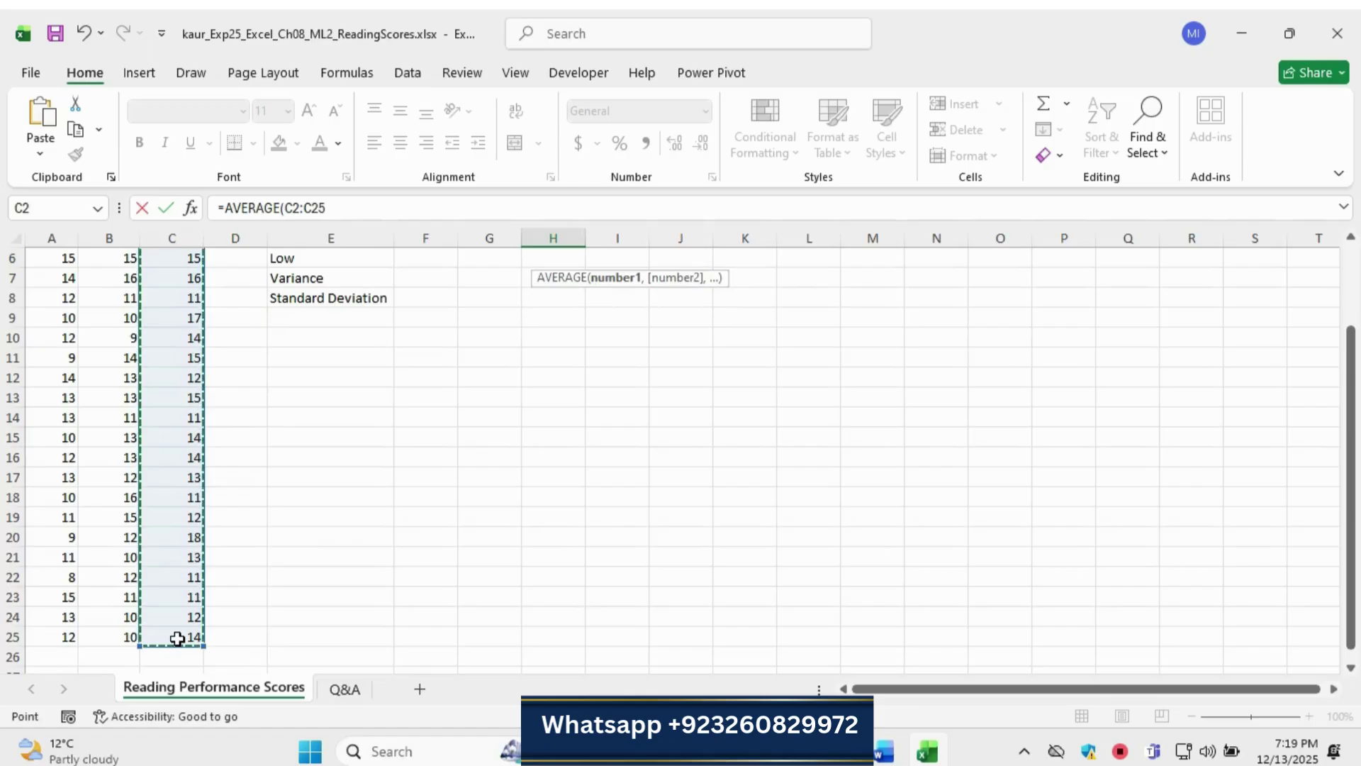
type(")")
key("Return")
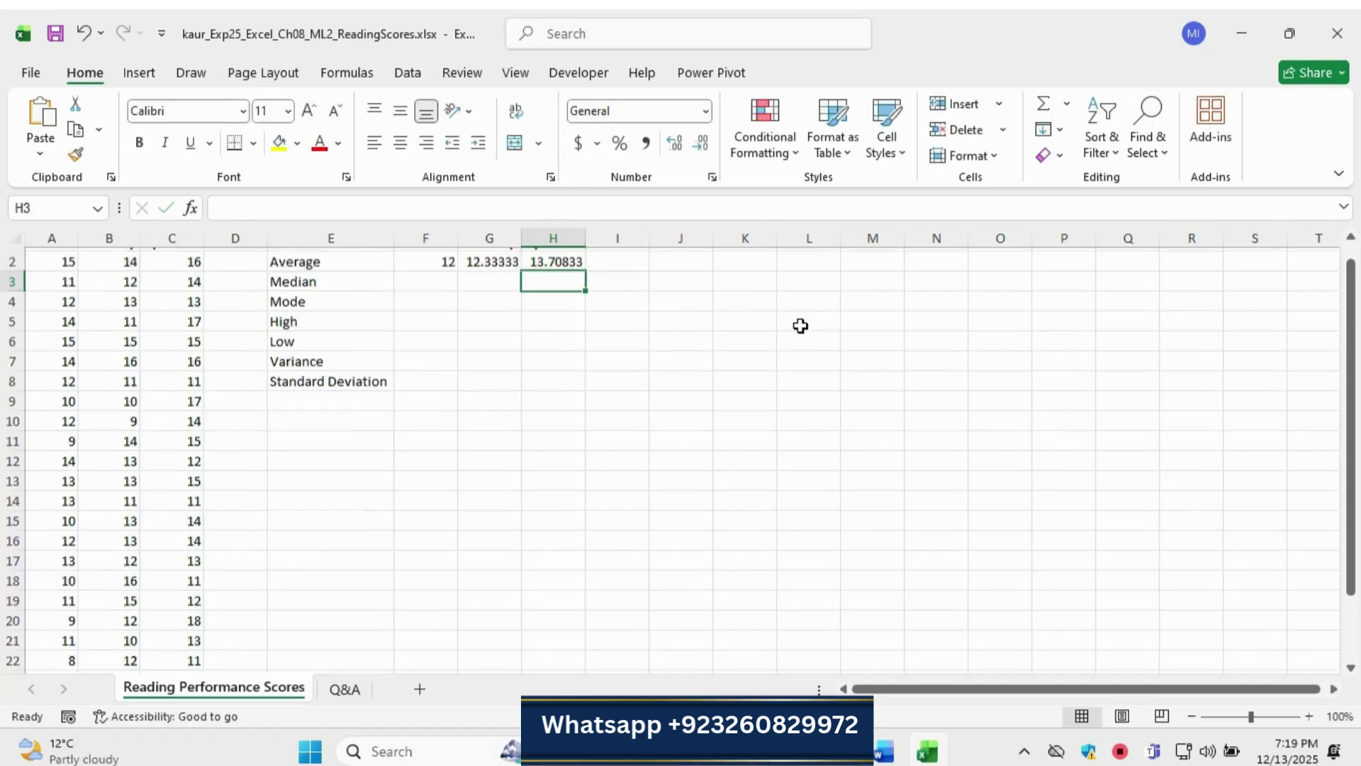
left_click_drag(448, 279, 553, 277)
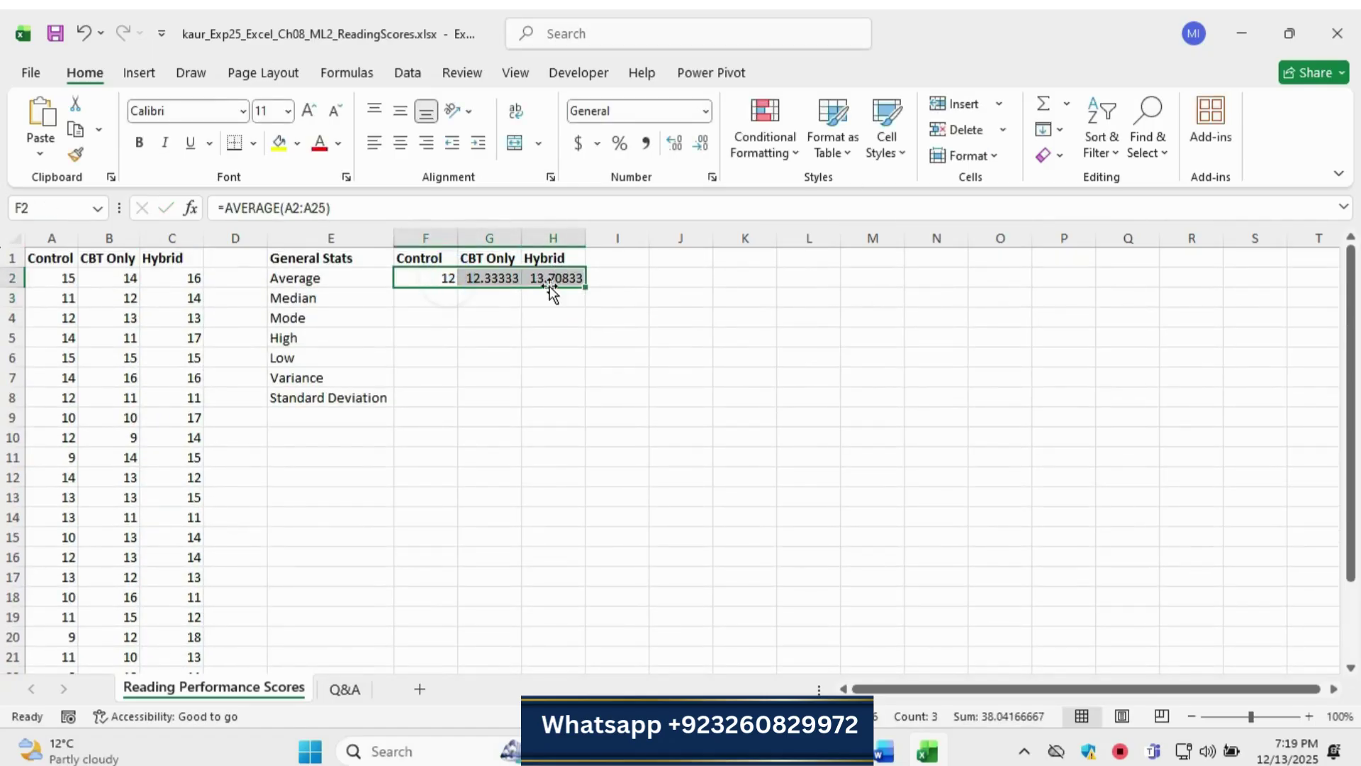
left_click(314, 278)
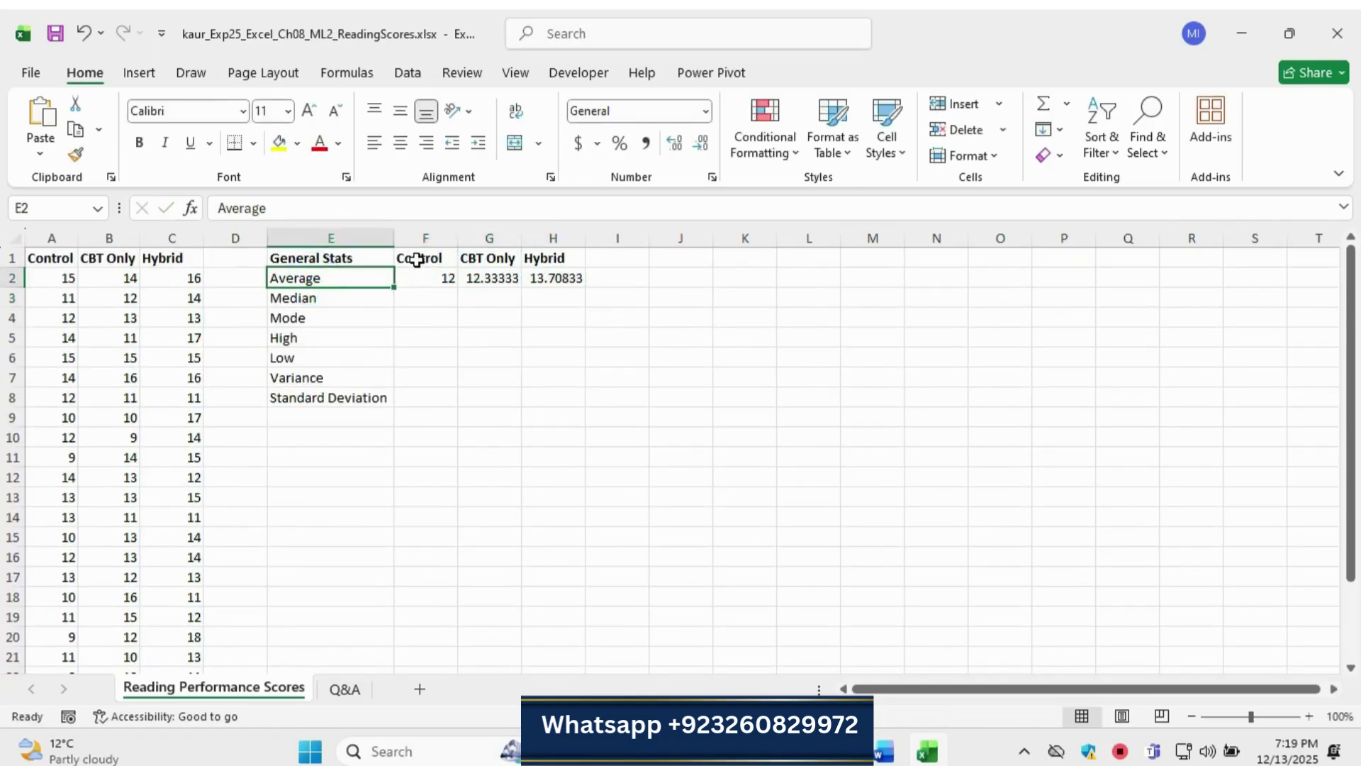
left_click_drag(424, 262, 567, 280)
Switch to Word and remove the turquoise highlight from the step 2 instruction.
left_click(884, 751)
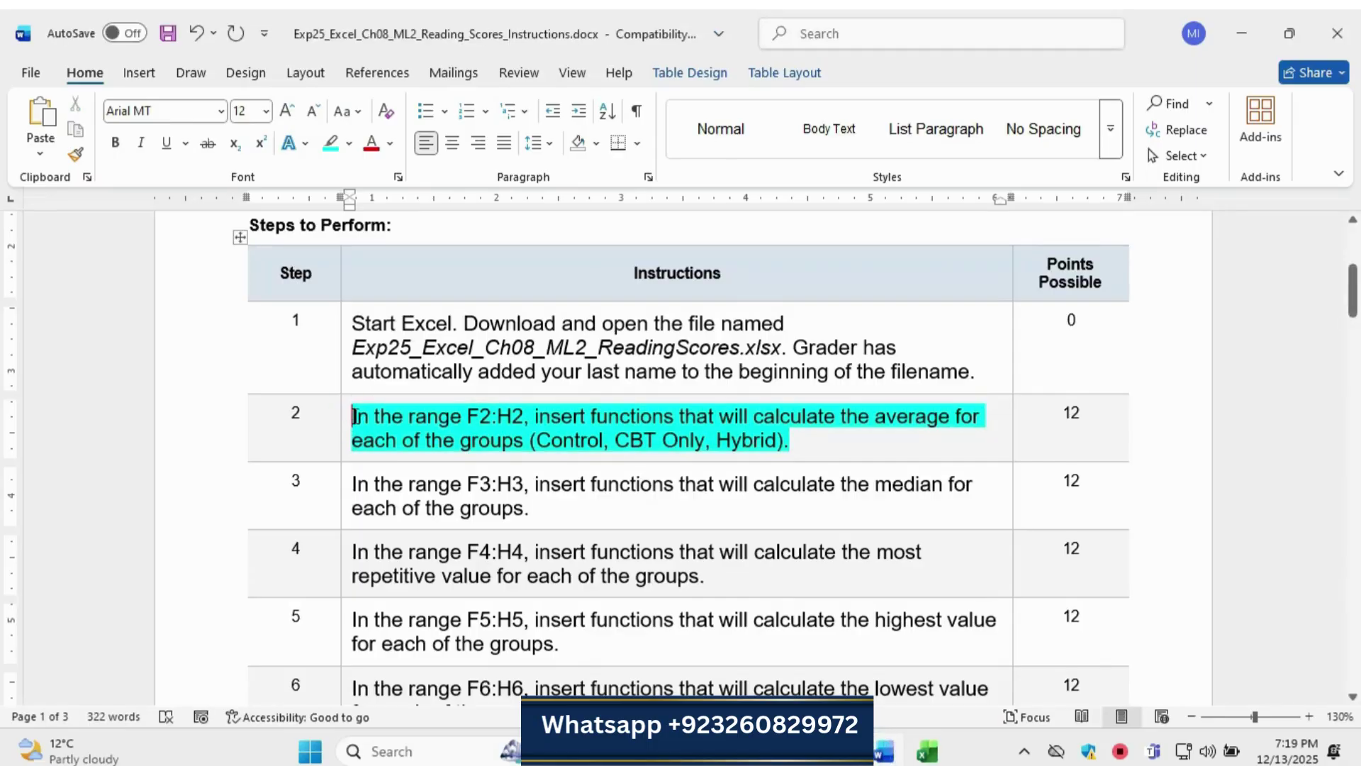
left_click_drag(790, 441, 352, 416)
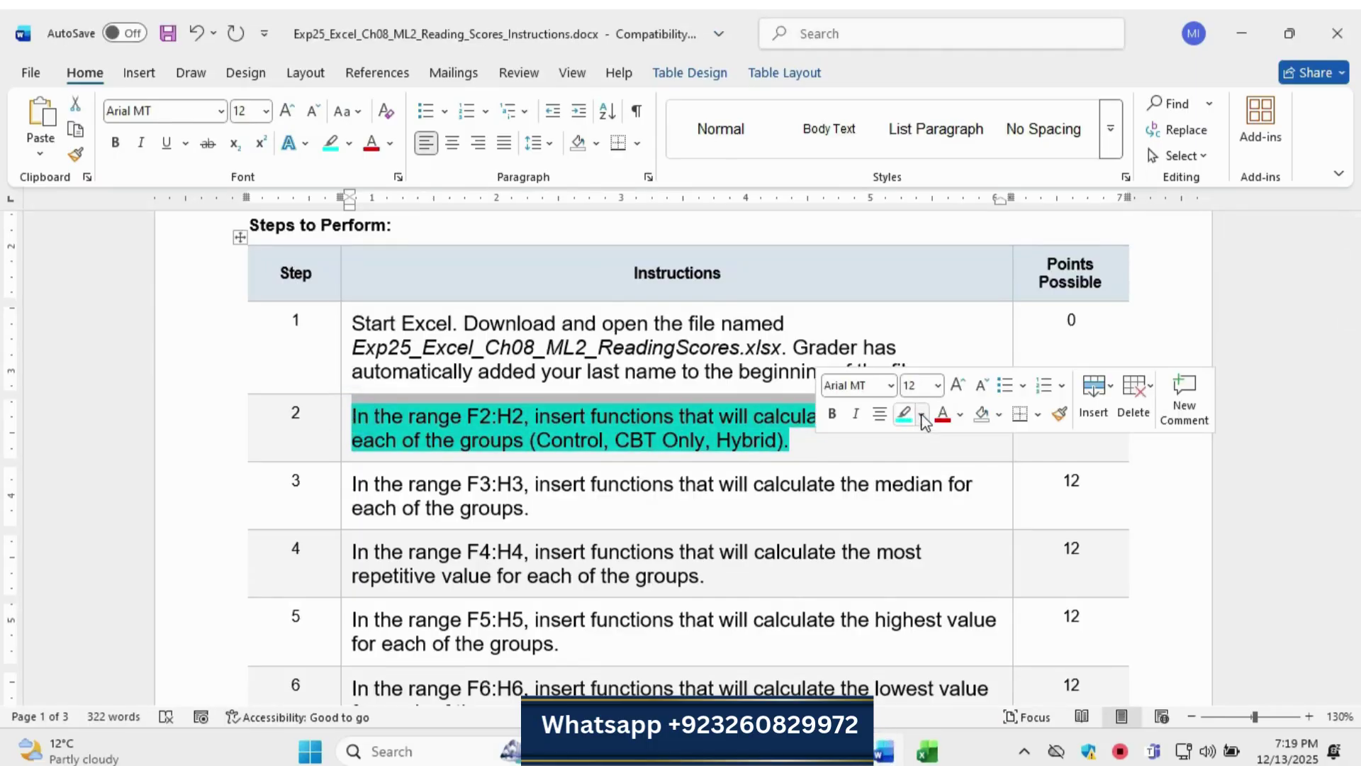
left_click(922, 418)
left_click(971, 488)
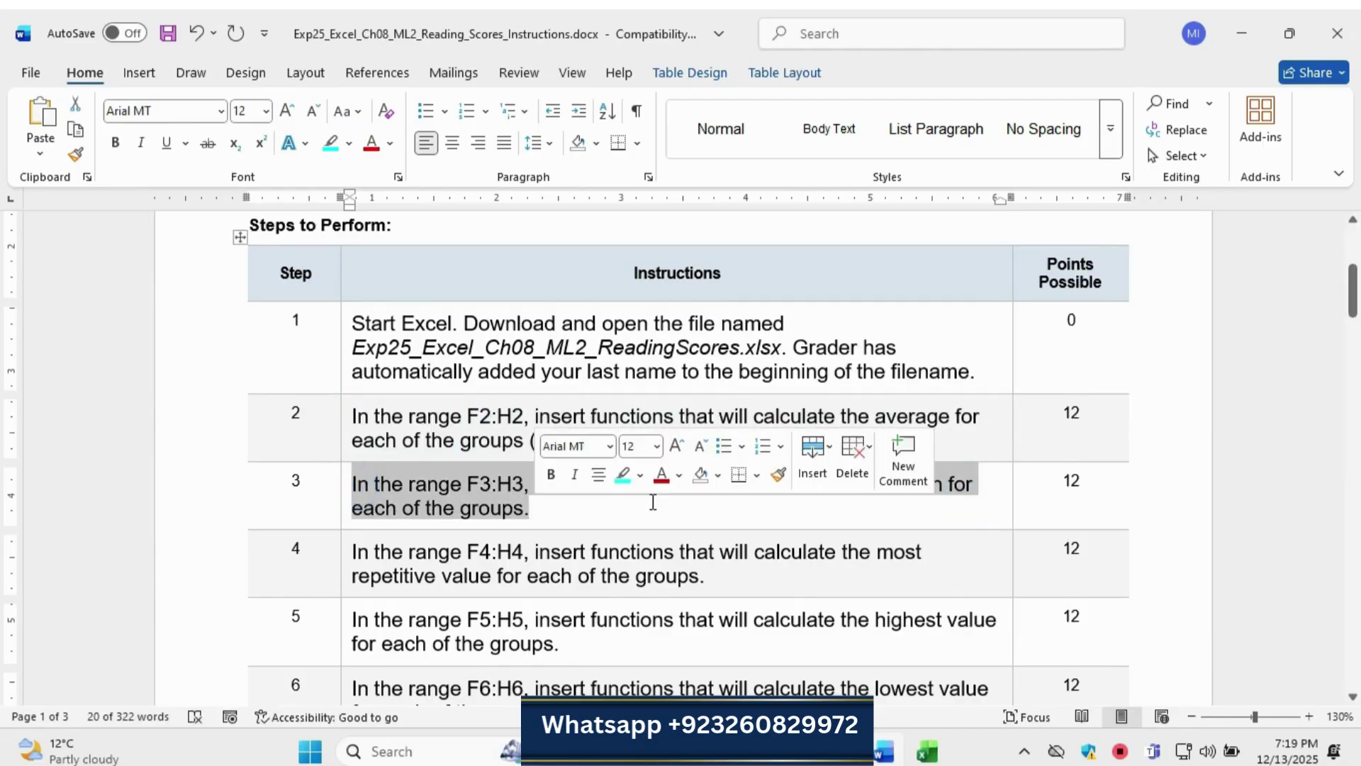
Highlight the step 3 instruction about the medians in F3:H3 in turquoise and read it.
left_click(623, 478)
left_click(598, 511)
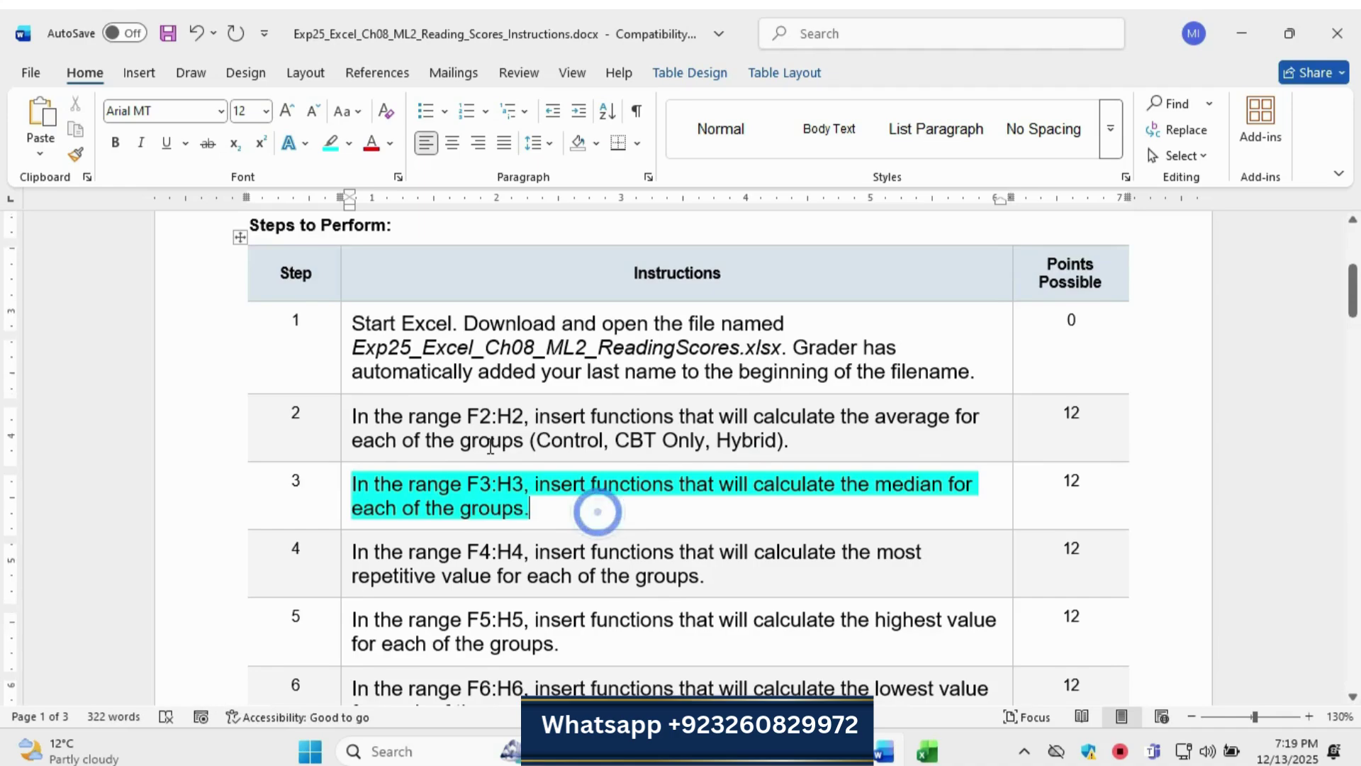
scroll(491, 447, "down", 2)
scroll(491, 447, "down", 1)
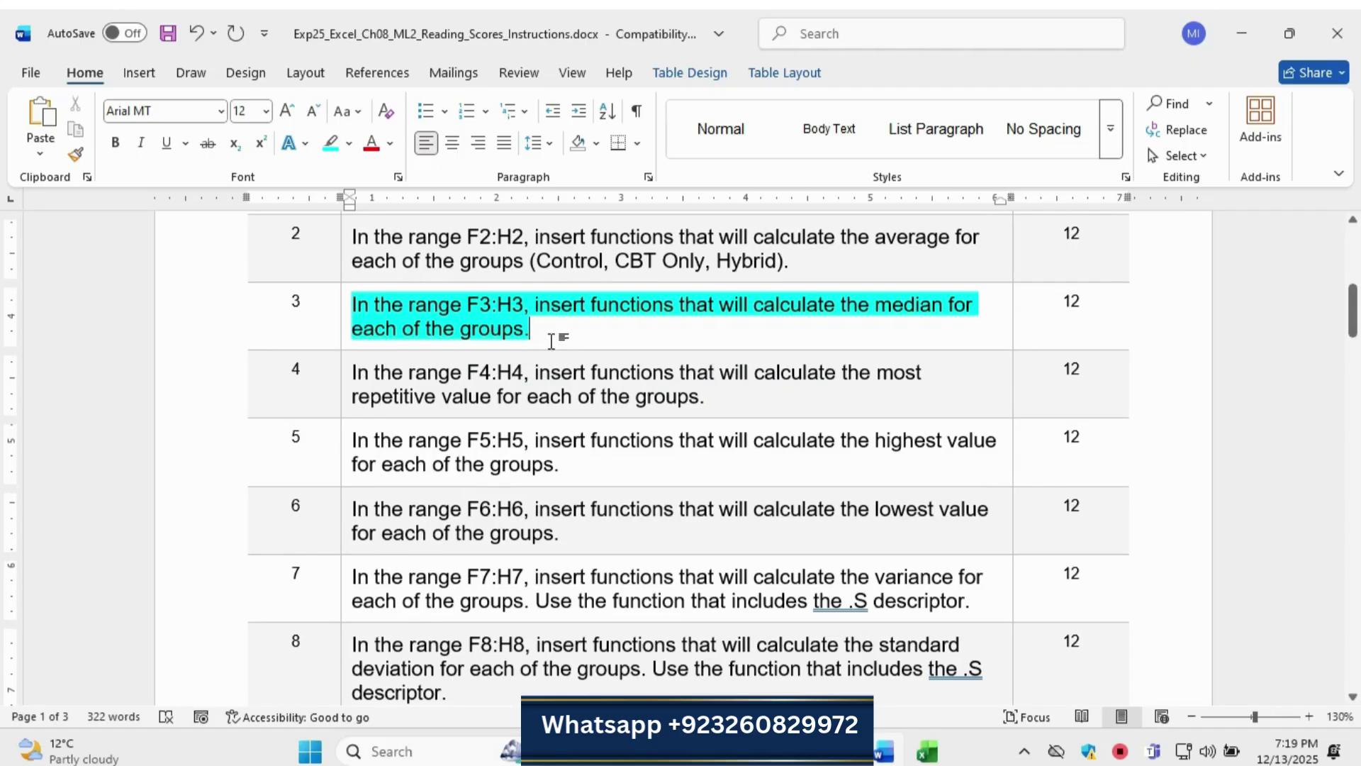
left_click_drag(361, 306, 920, 309)
left_click_drag(725, 317, 585, 328)
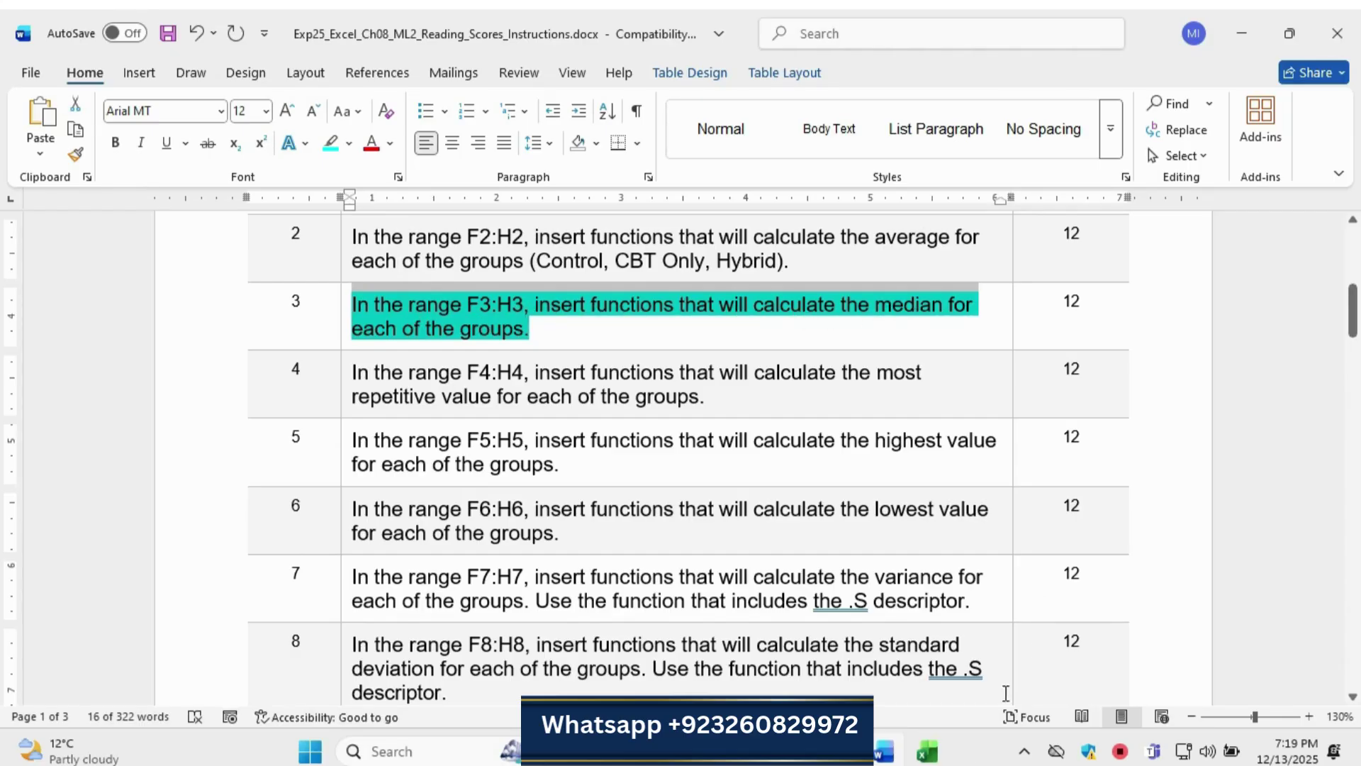
Switch to Excel and calculate the Control group's median in F3 with MEDIAN over the scores in A2:A25.
key("alt+Tab")
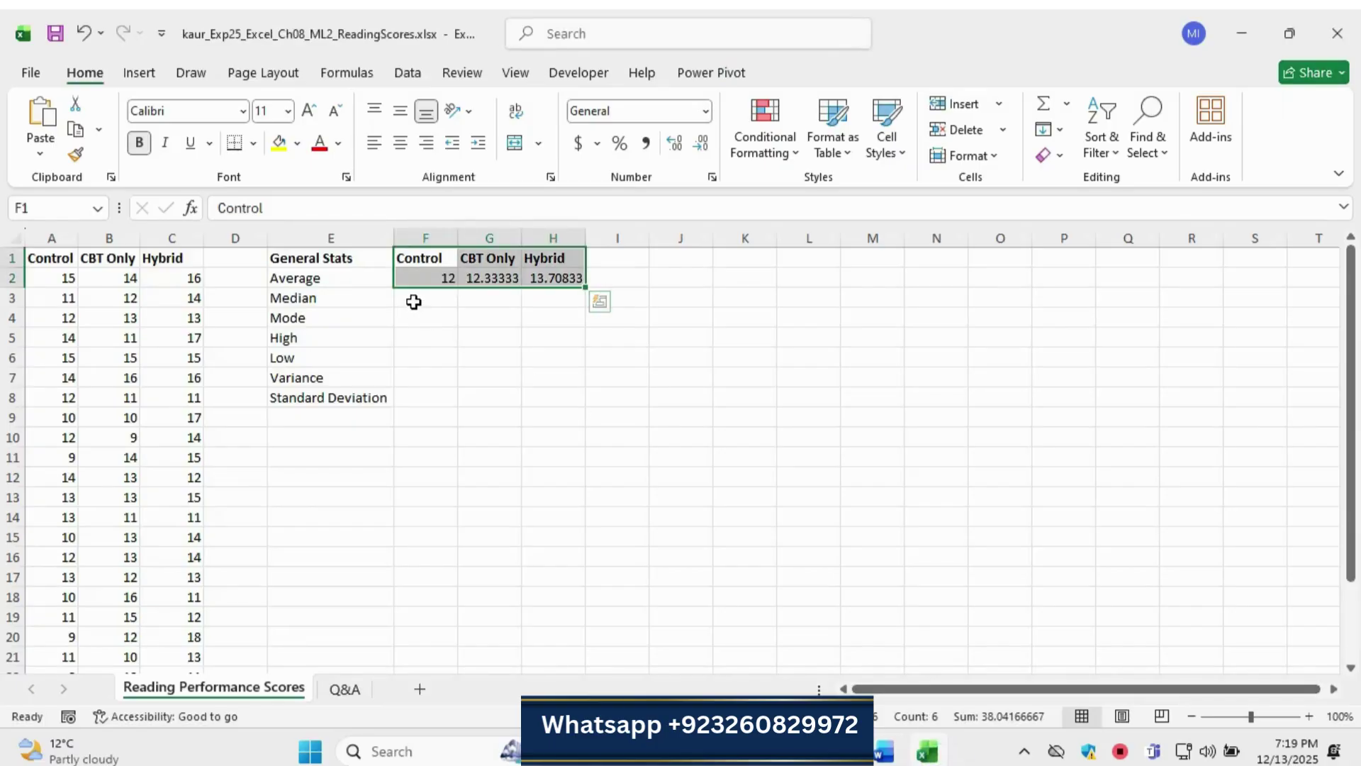
left_click_drag(413, 301, 571, 297)
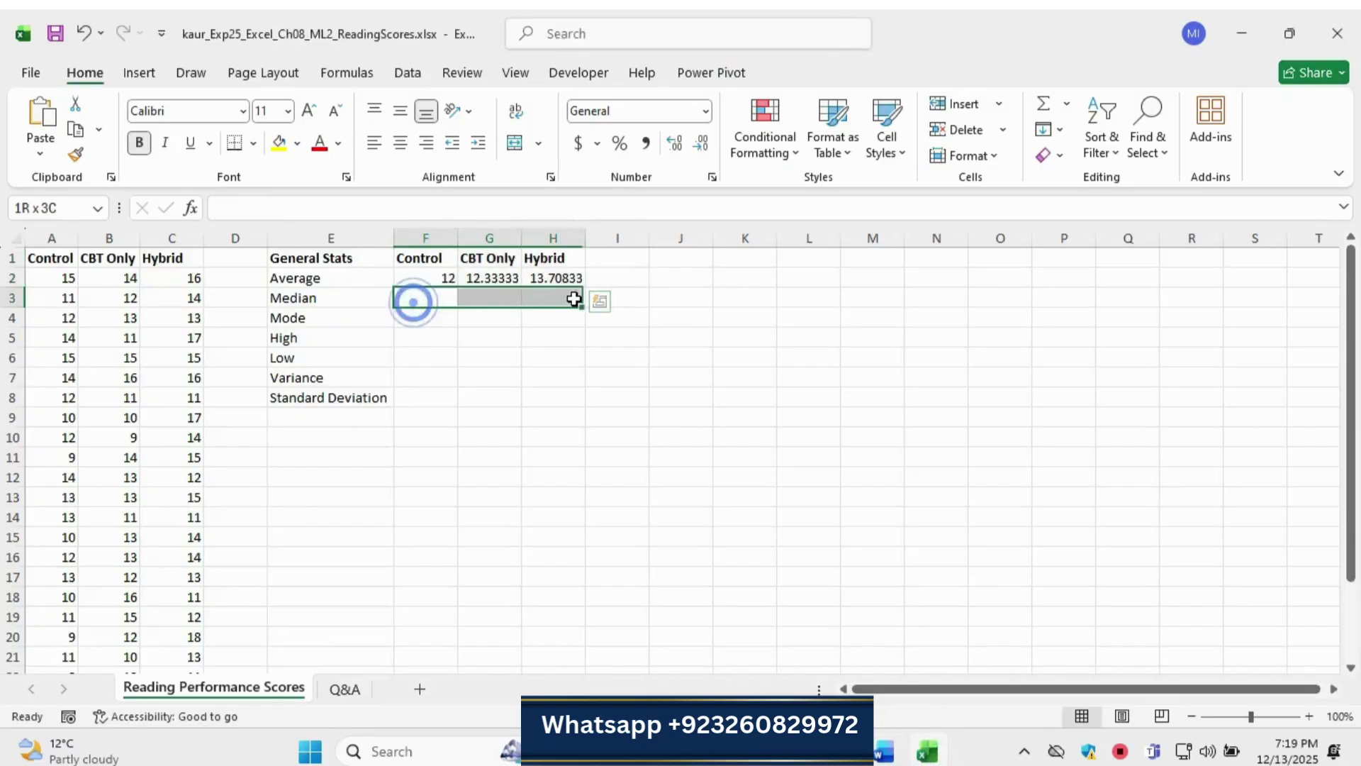
left_click(296, 297)
left_click_drag(419, 258, 568, 301)
left_click(304, 298)
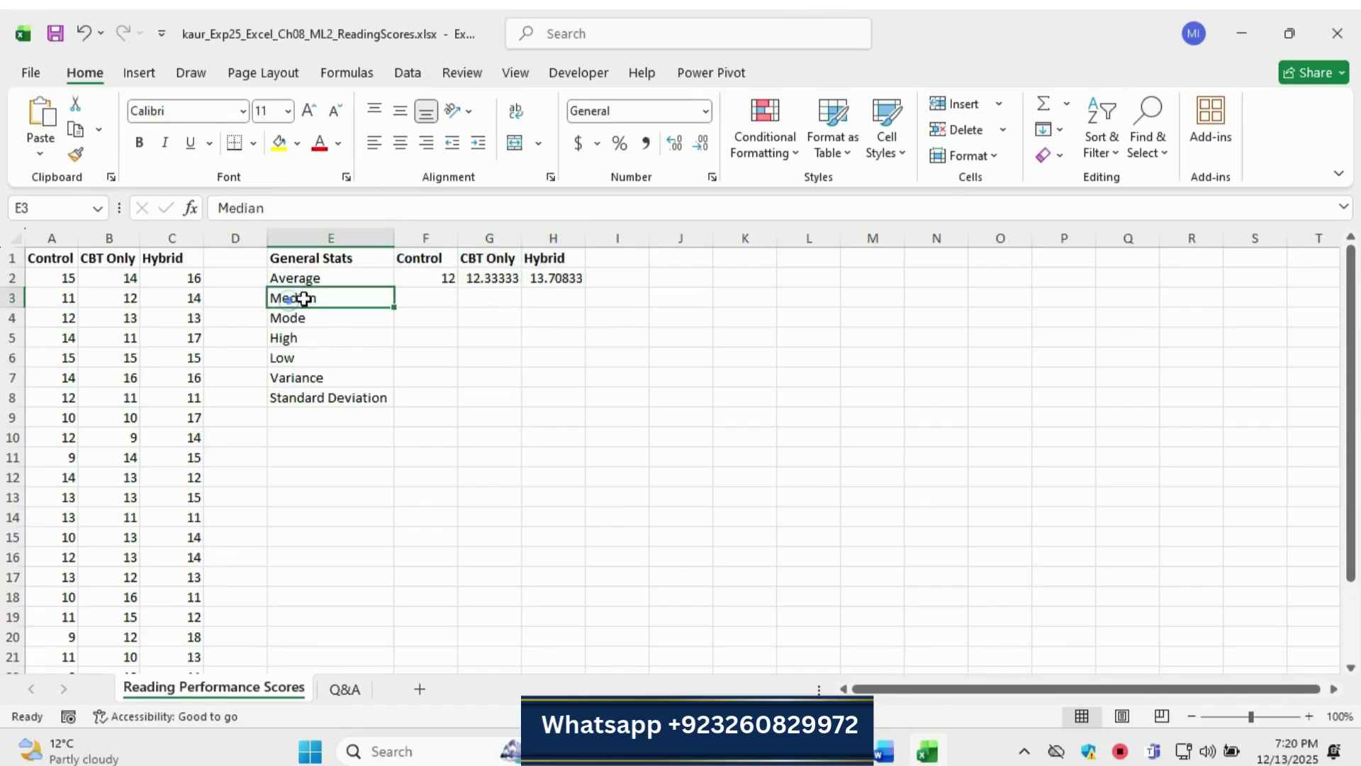
left_click(404, 296)
type("=m")
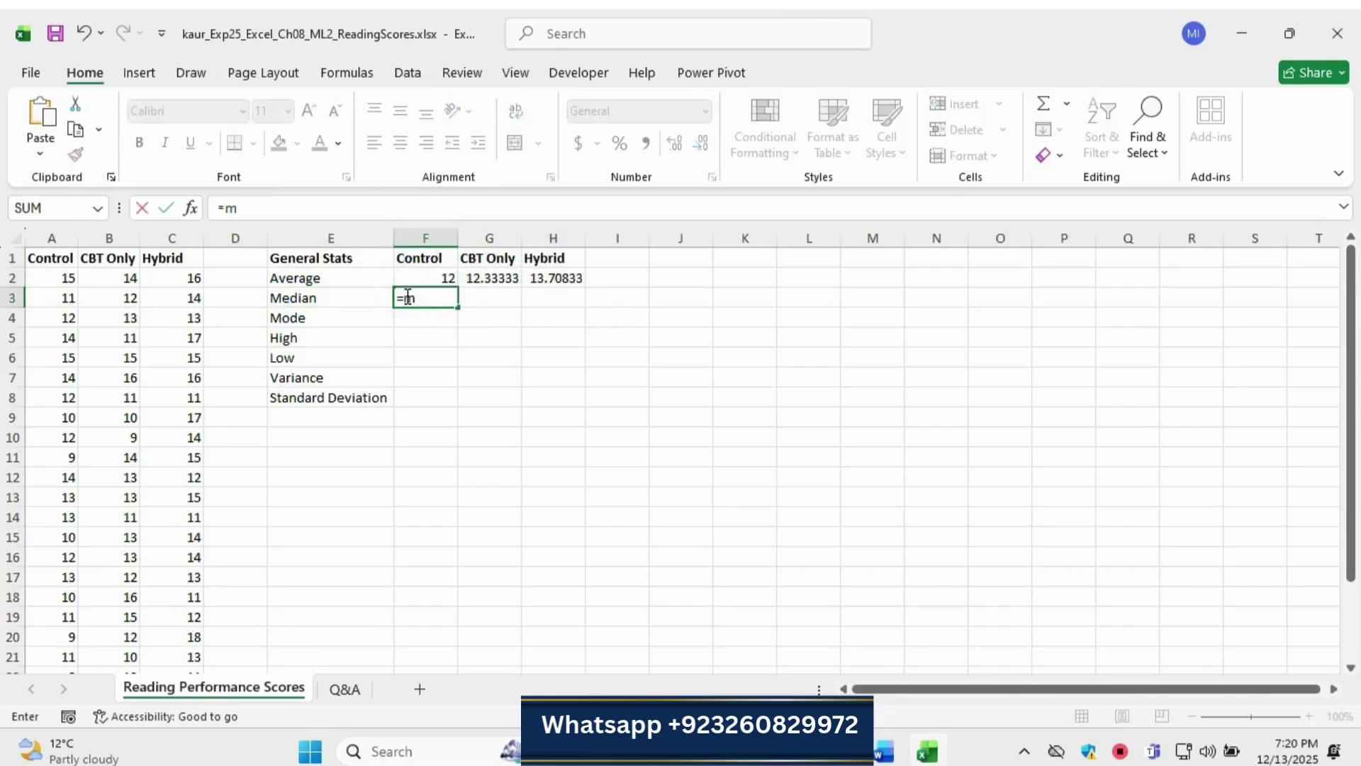
type("ed")
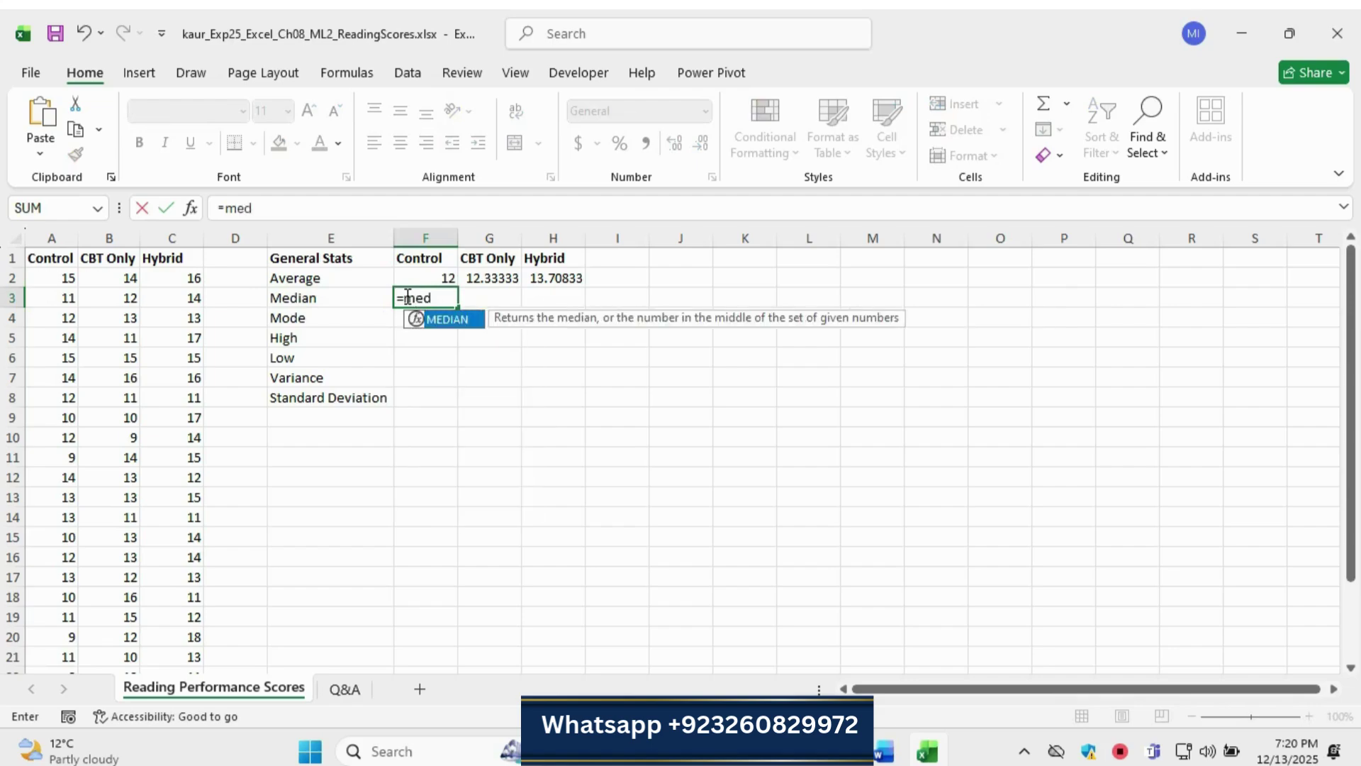
double_click(453, 320)
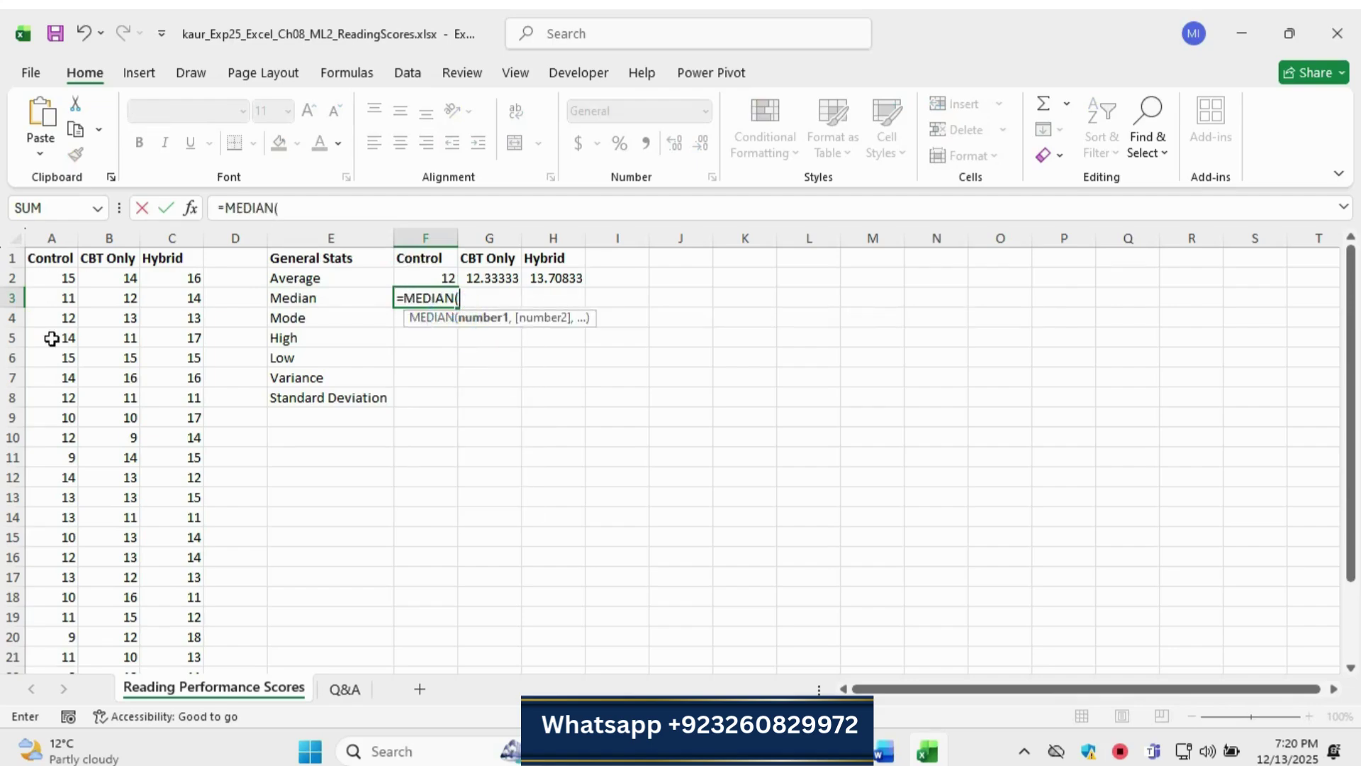
left_click_drag(51, 277, 64, 638)
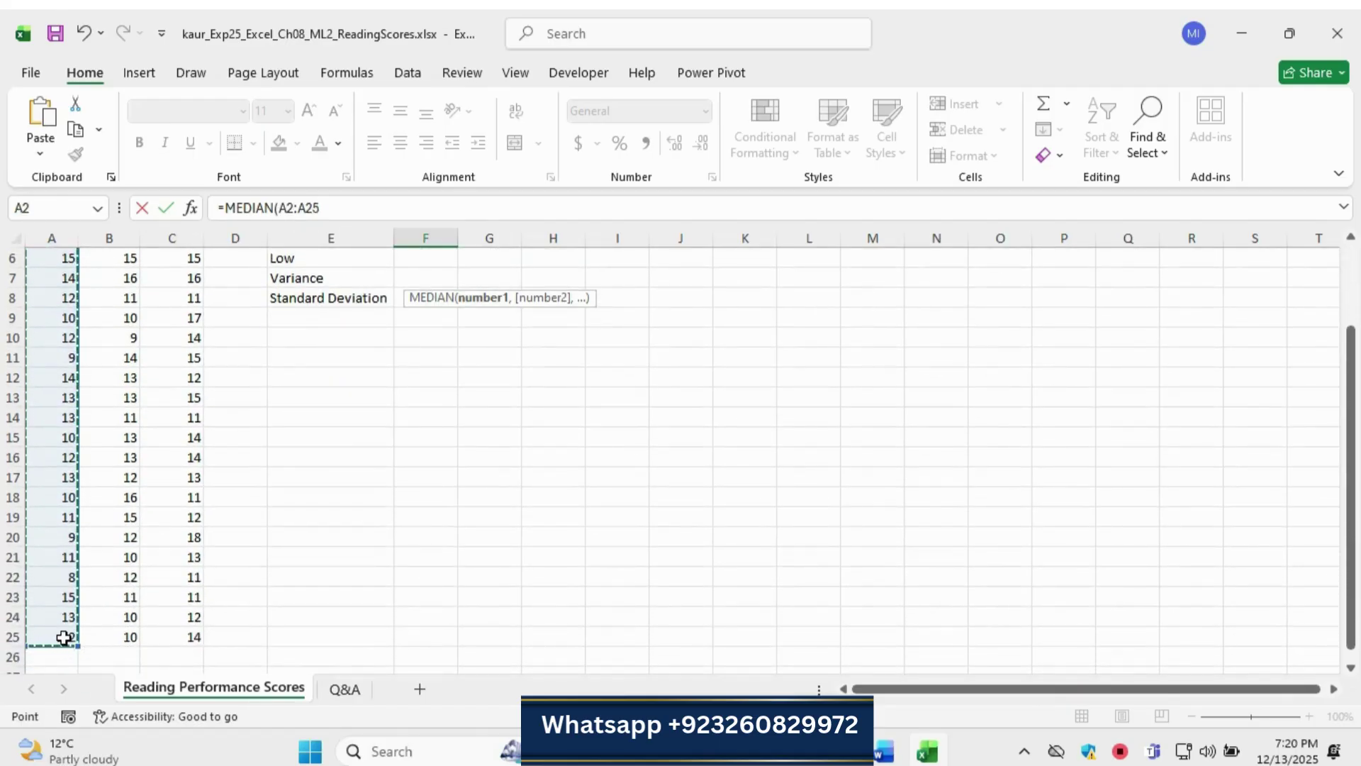
key("Return")
scroll(224, 586, "up", 2)
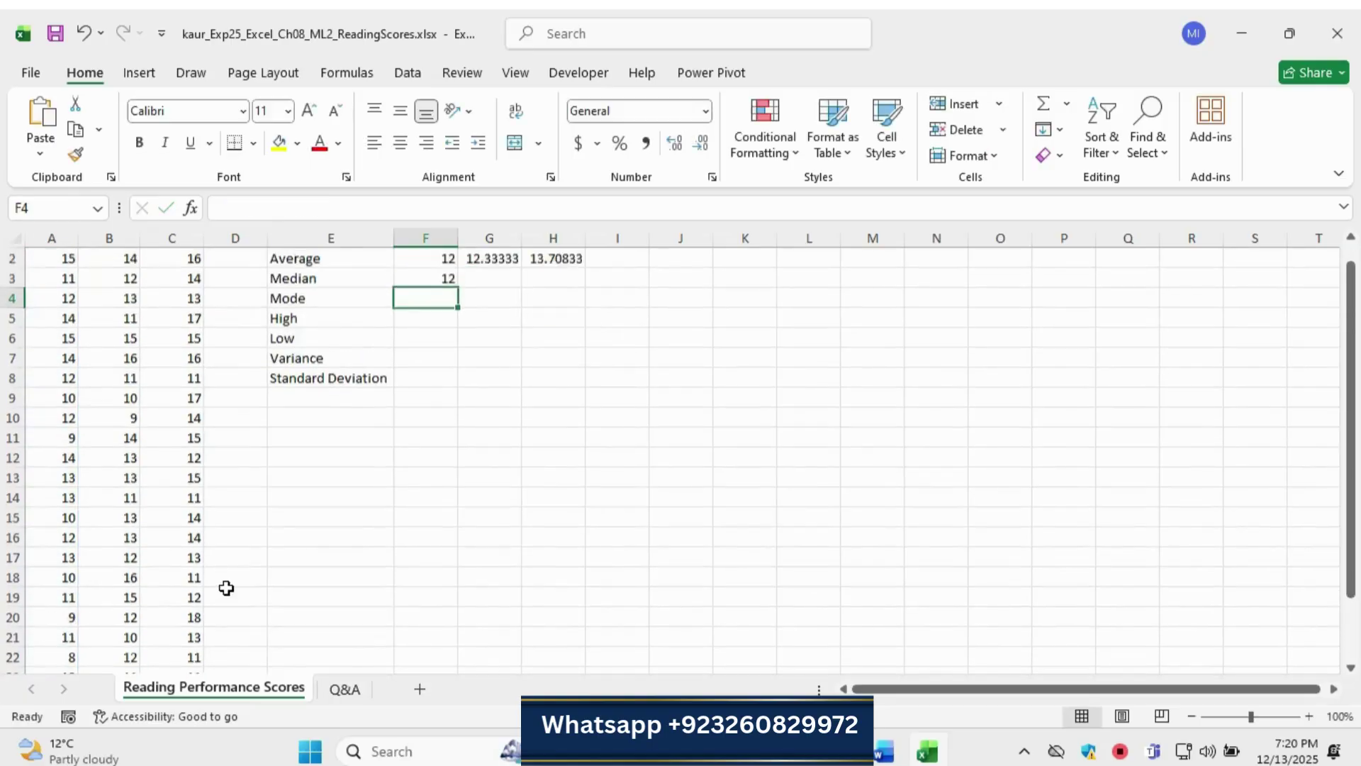
Calculate the CBT Only group's median in G3 with =MEDIAN(B2:B25).
left_click(500, 297)
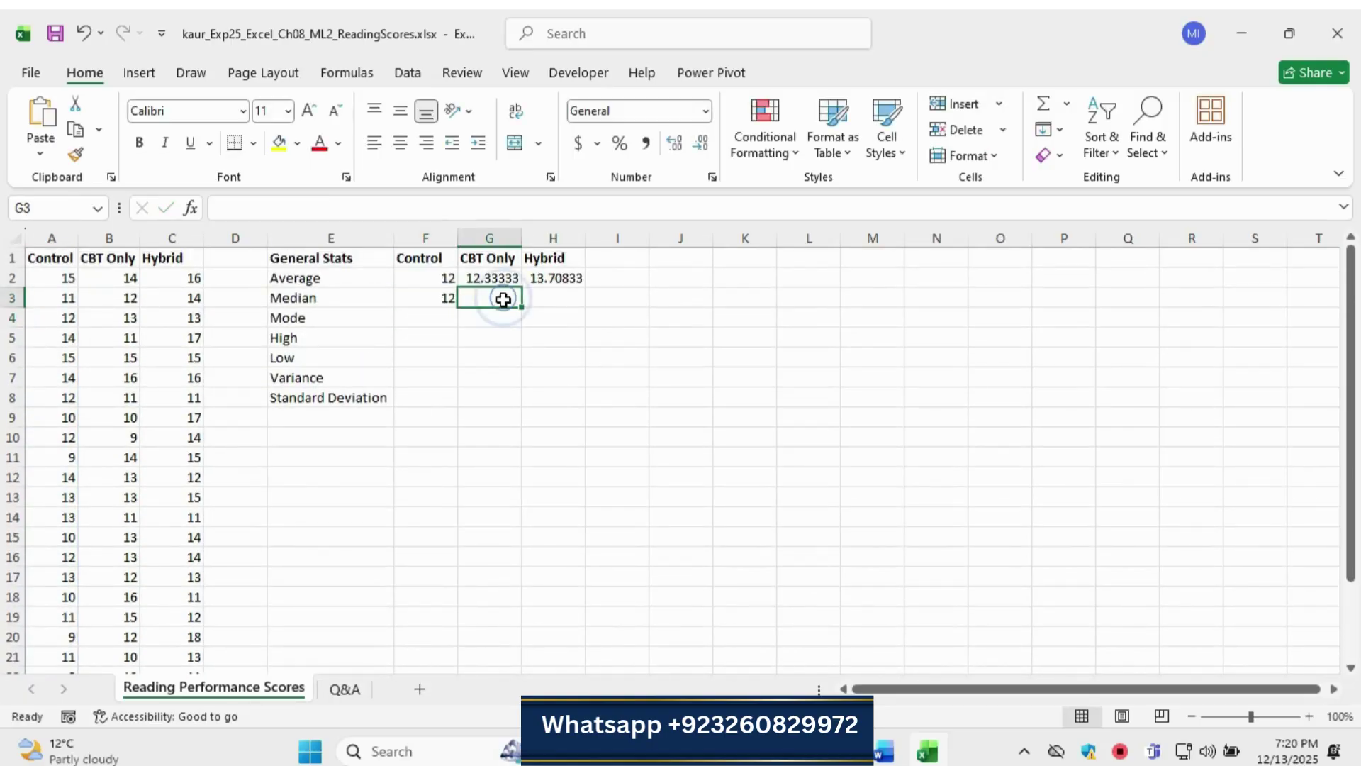
type("=med")
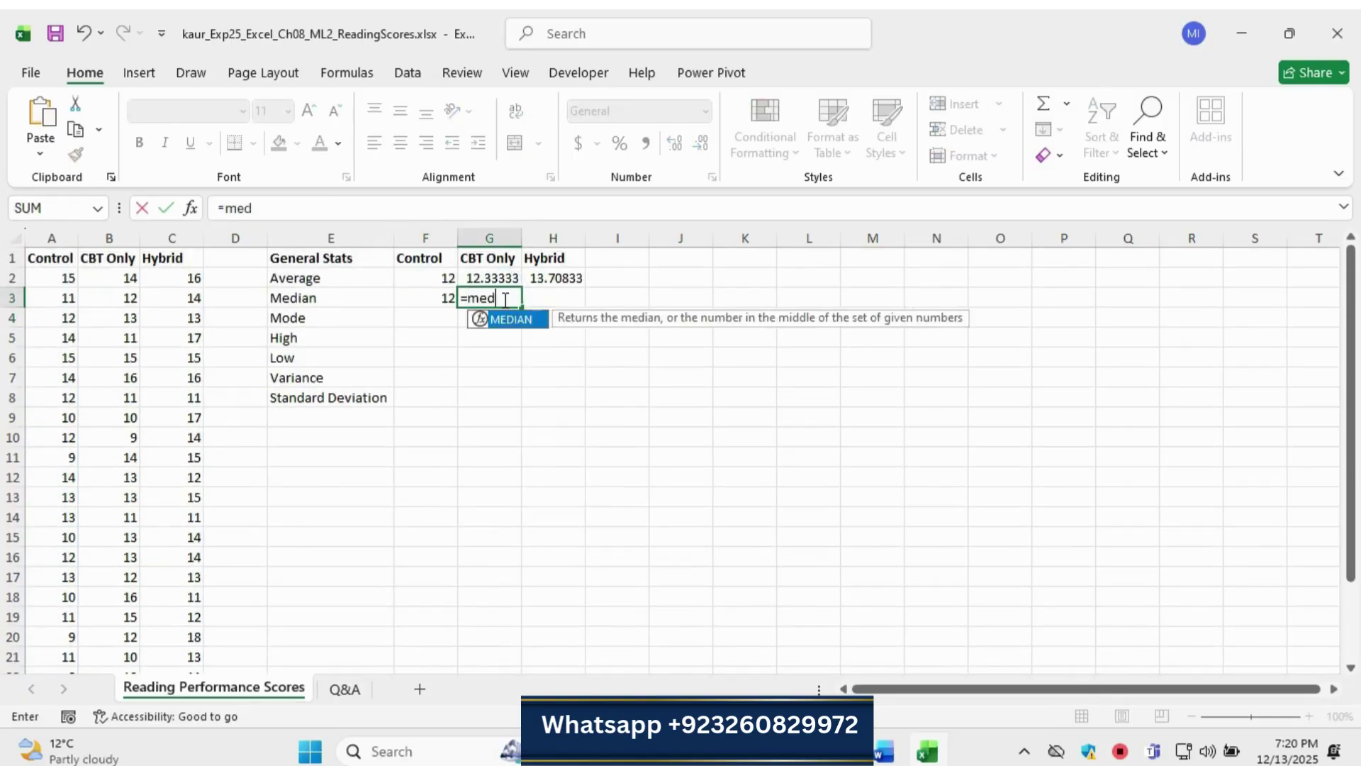
double_click(508, 319)
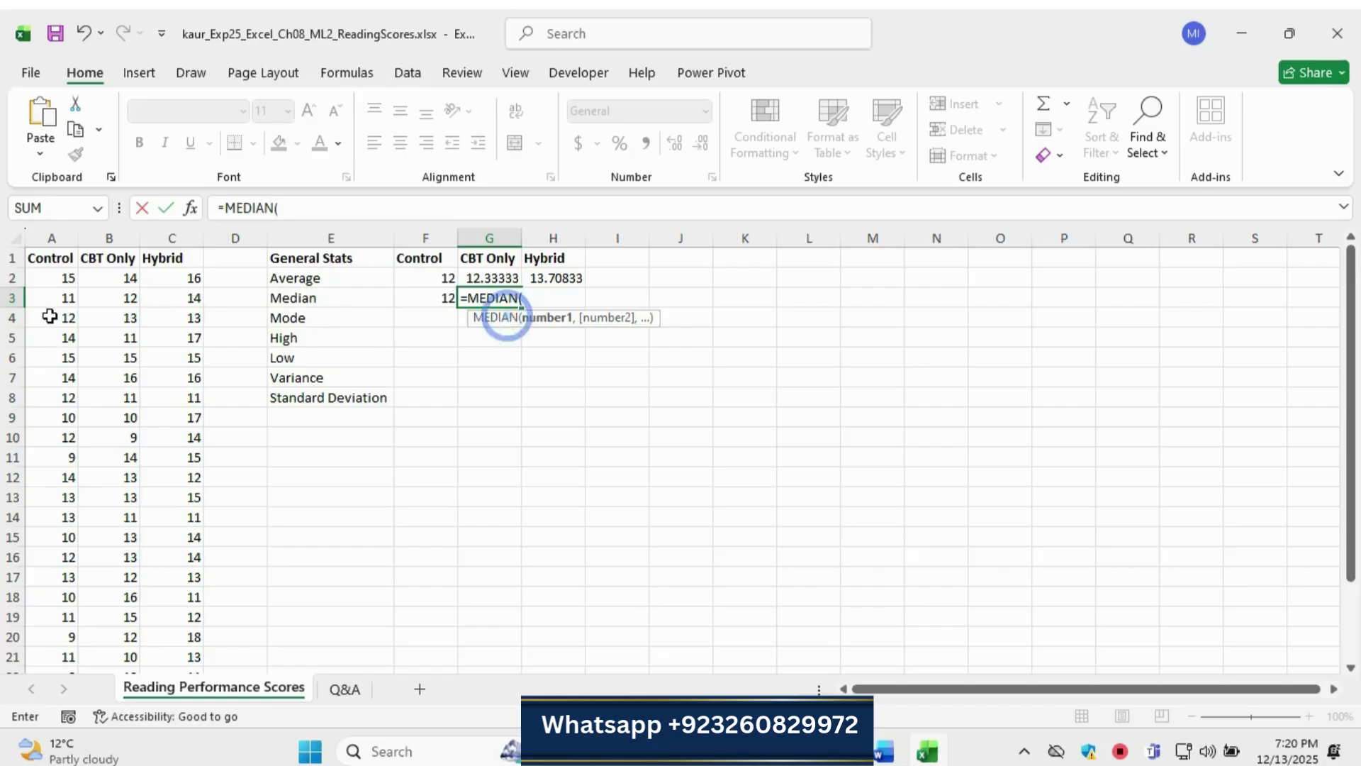
left_click_drag(119, 284, 126, 633)
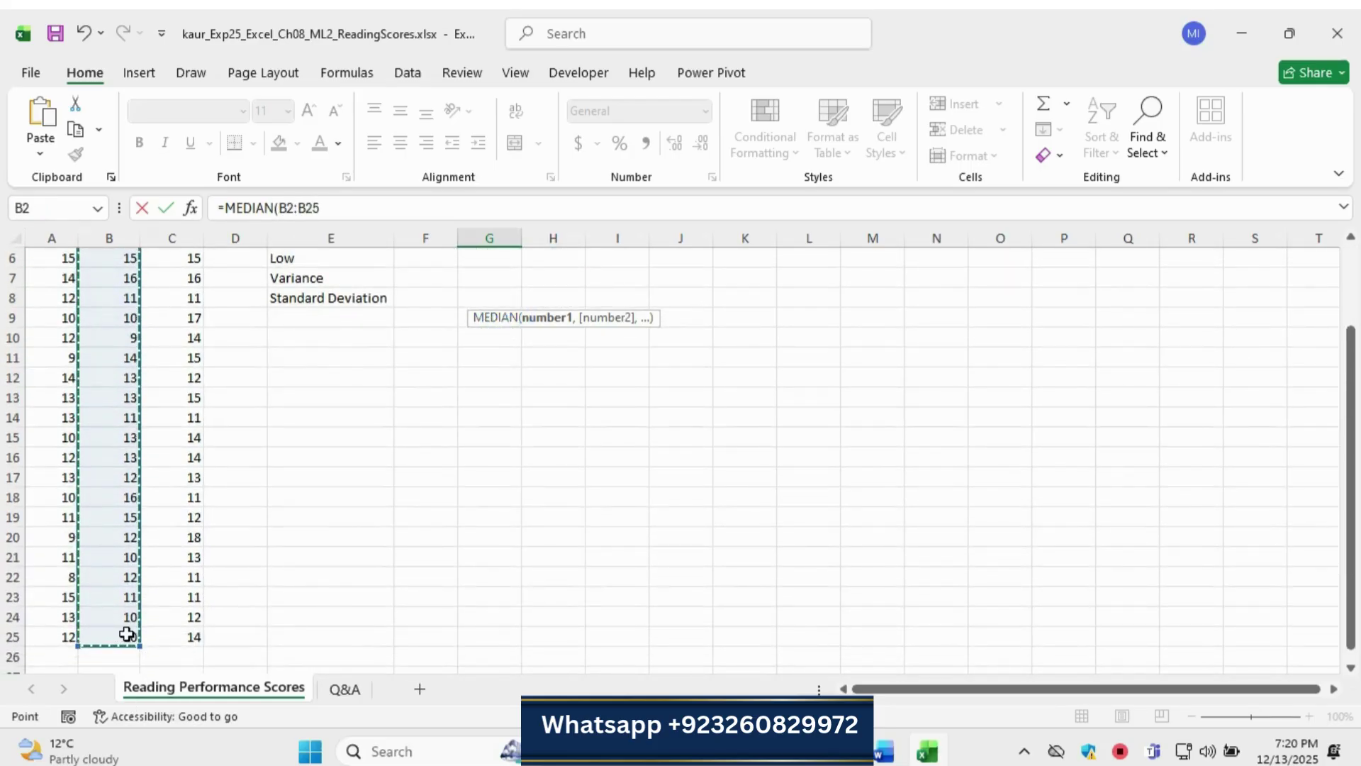
type(")")
key("Return")
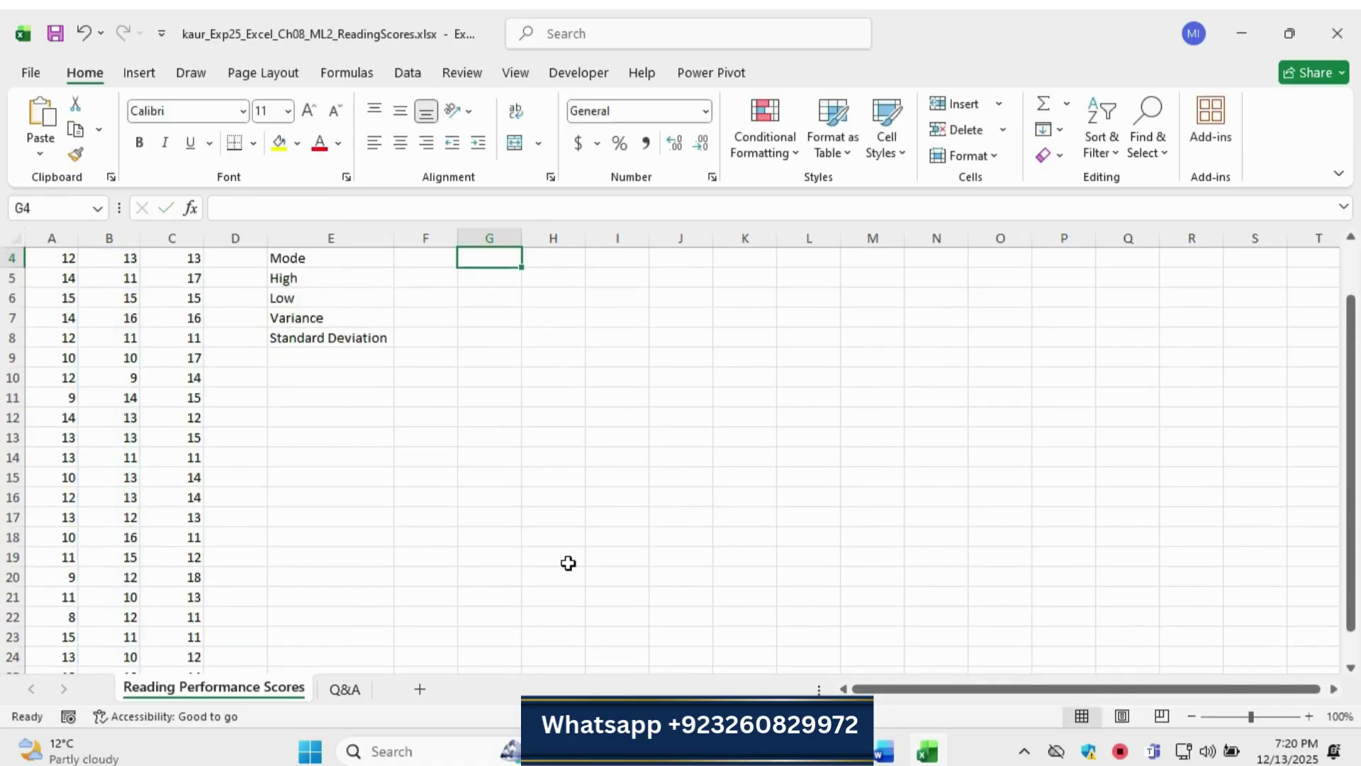
Calculate the Hybrid group's median in H3 with =MEDIAN(C2:C25) and check the median formulas in F3:H3.
left_click(541, 305)
type("=me")
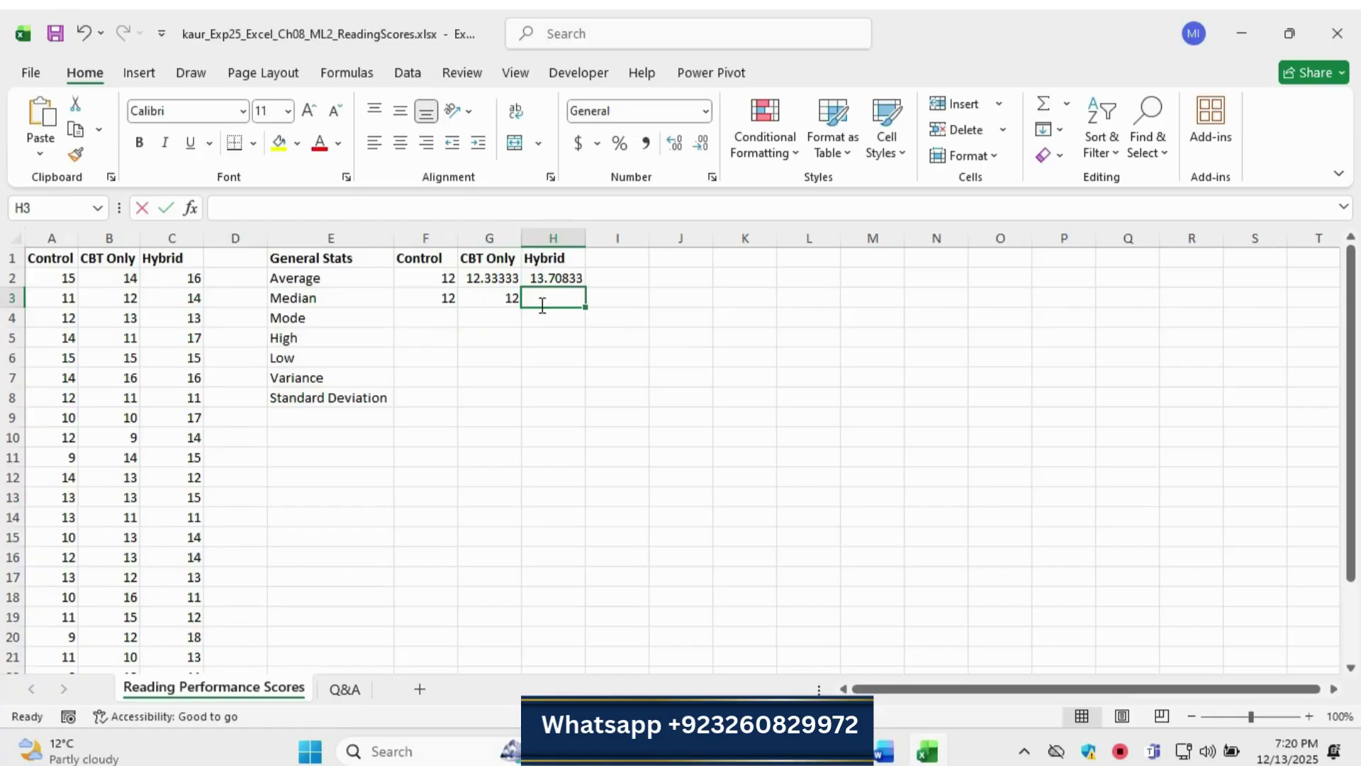
type("d")
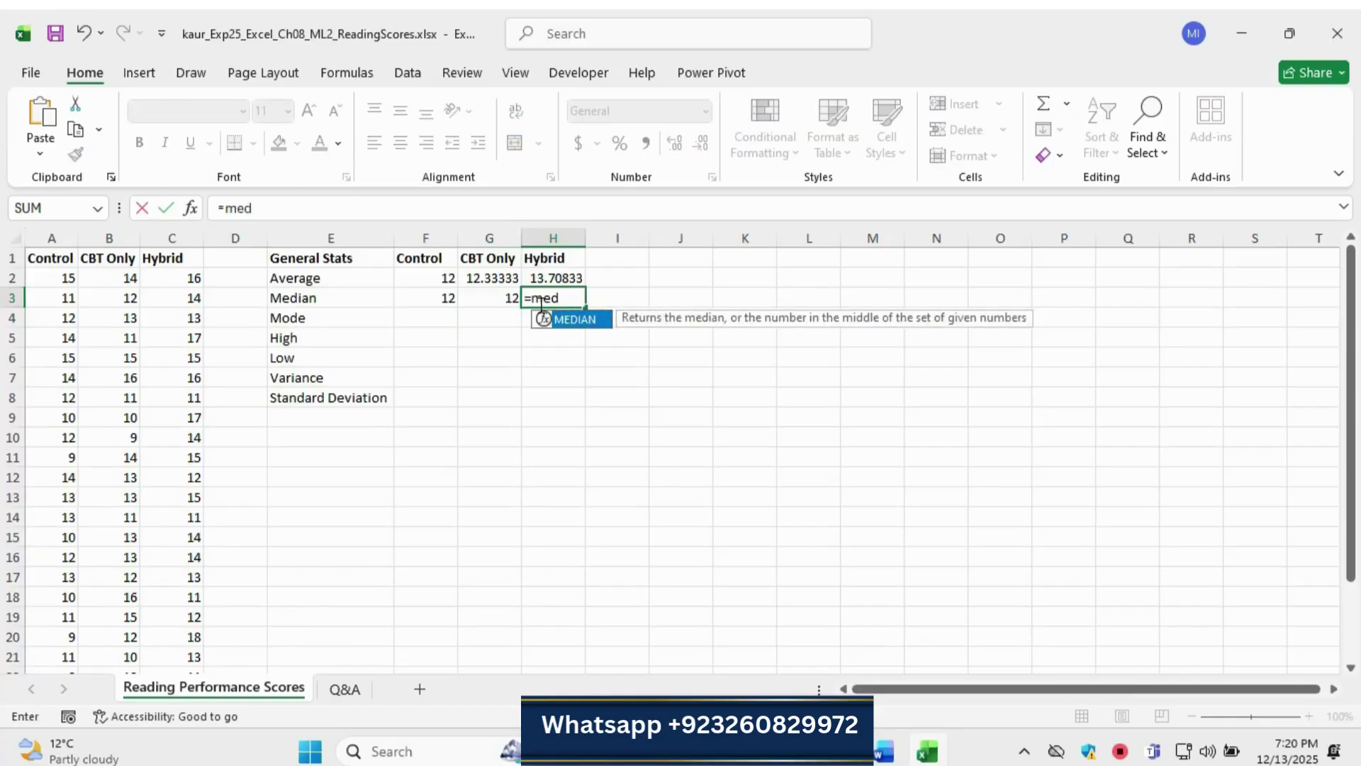
double_click(578, 321)
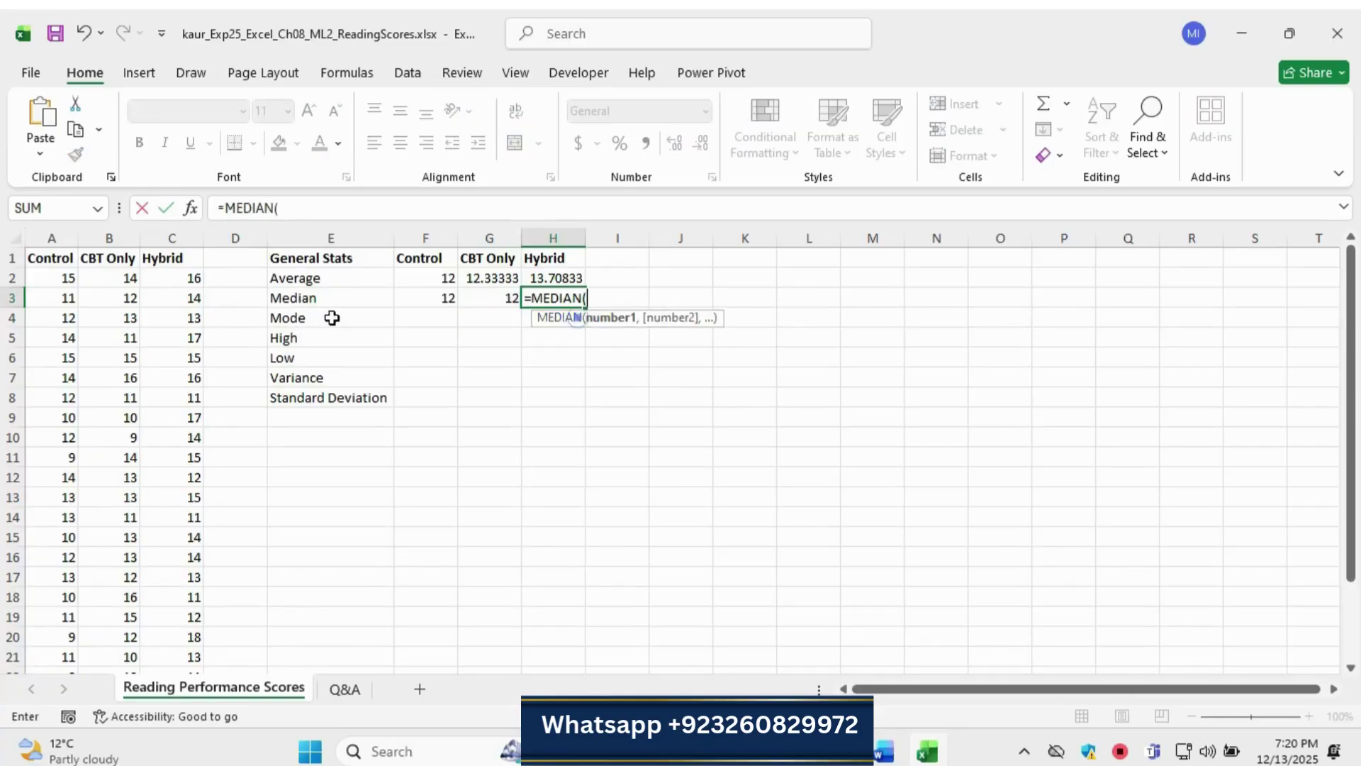
left_click_drag(189, 280, 184, 635)
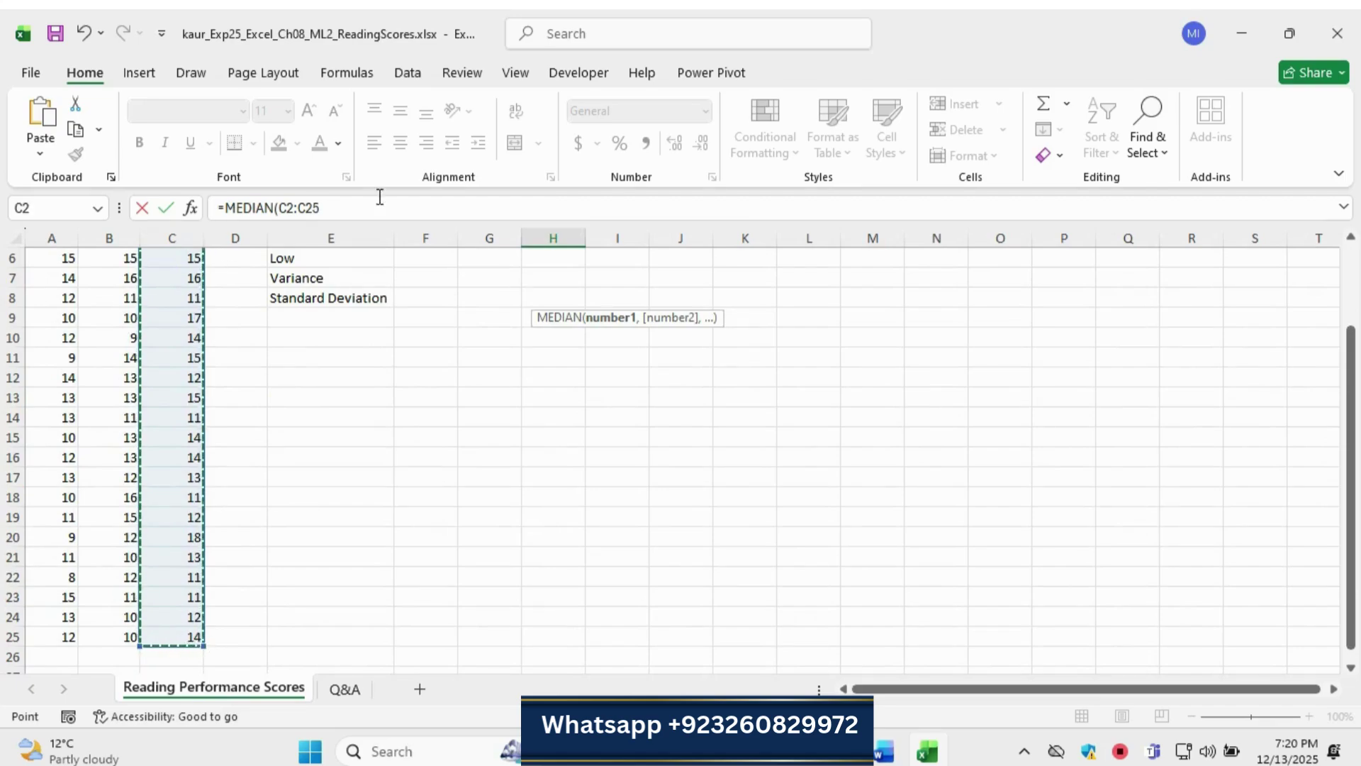
left_click(351, 200)
type(")")
key("Return")
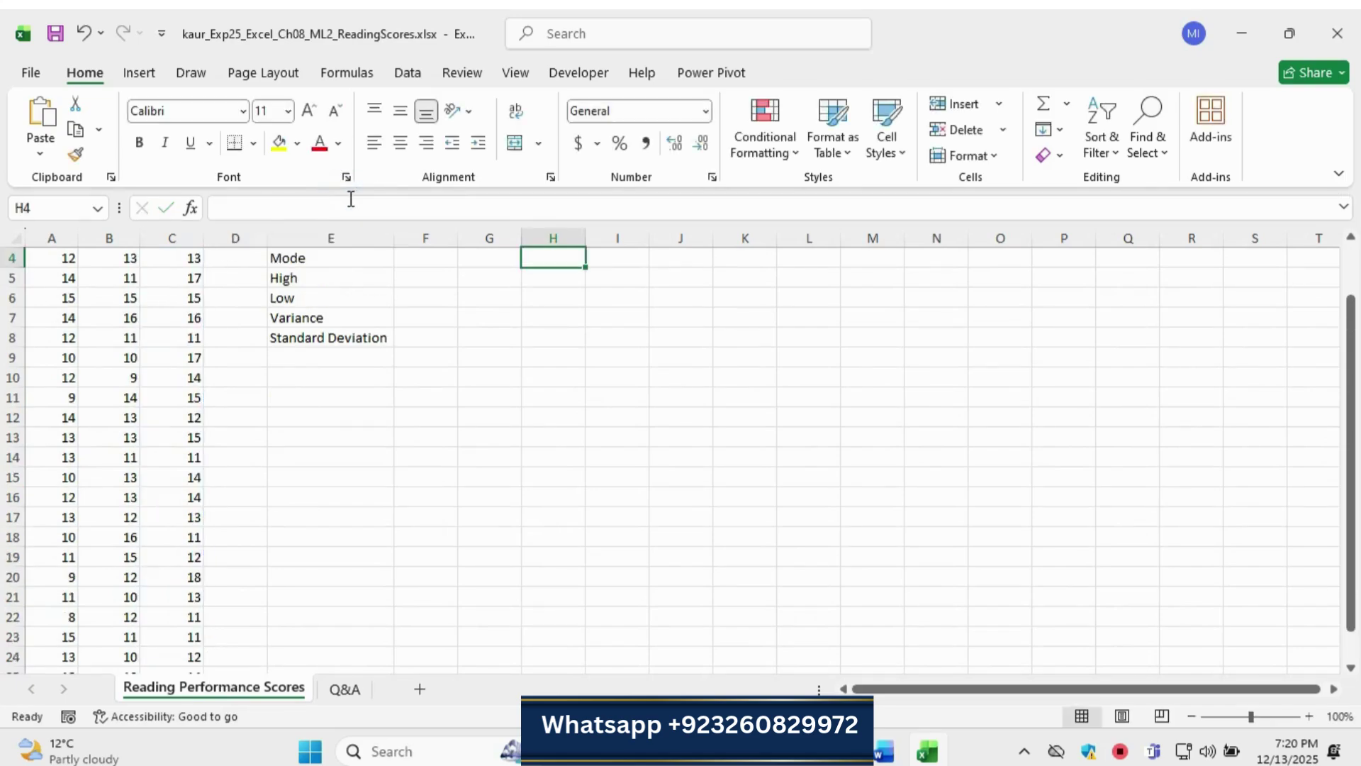
scroll(691, 285, "up", 1)
left_click(492, 298)
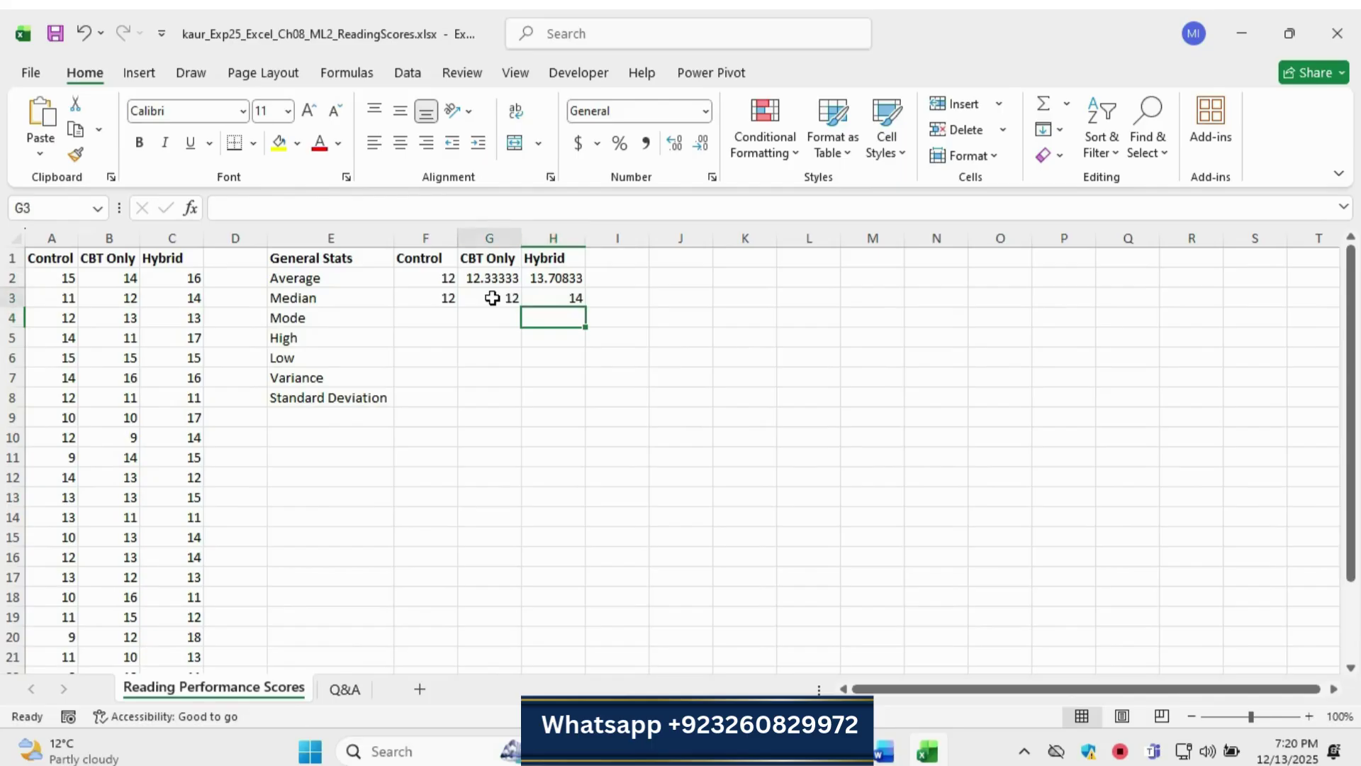
left_click(444, 297)
left_click(471, 297)
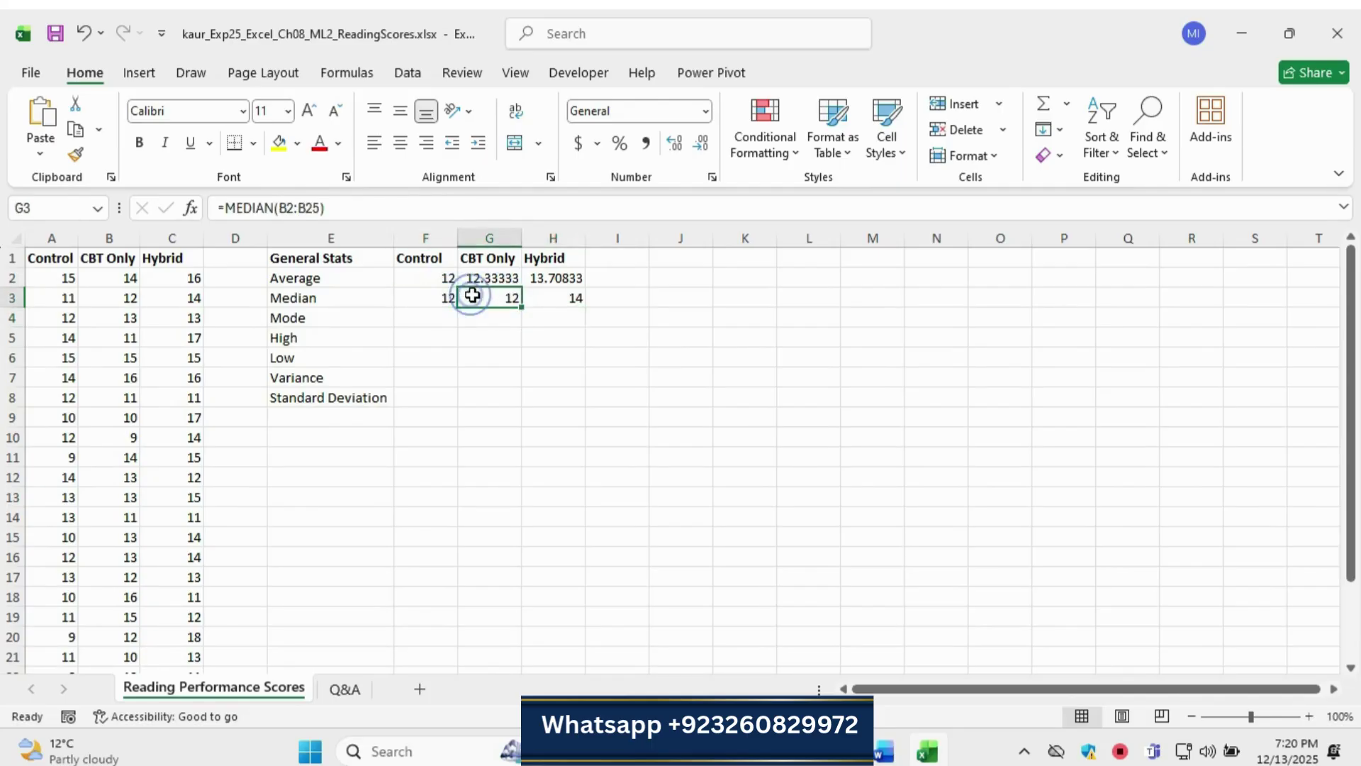
left_click(560, 296)
Switch to the Word instructions and remove the turquoise highlight from the step 3 instruction about the medians.
key("alt+Tab")
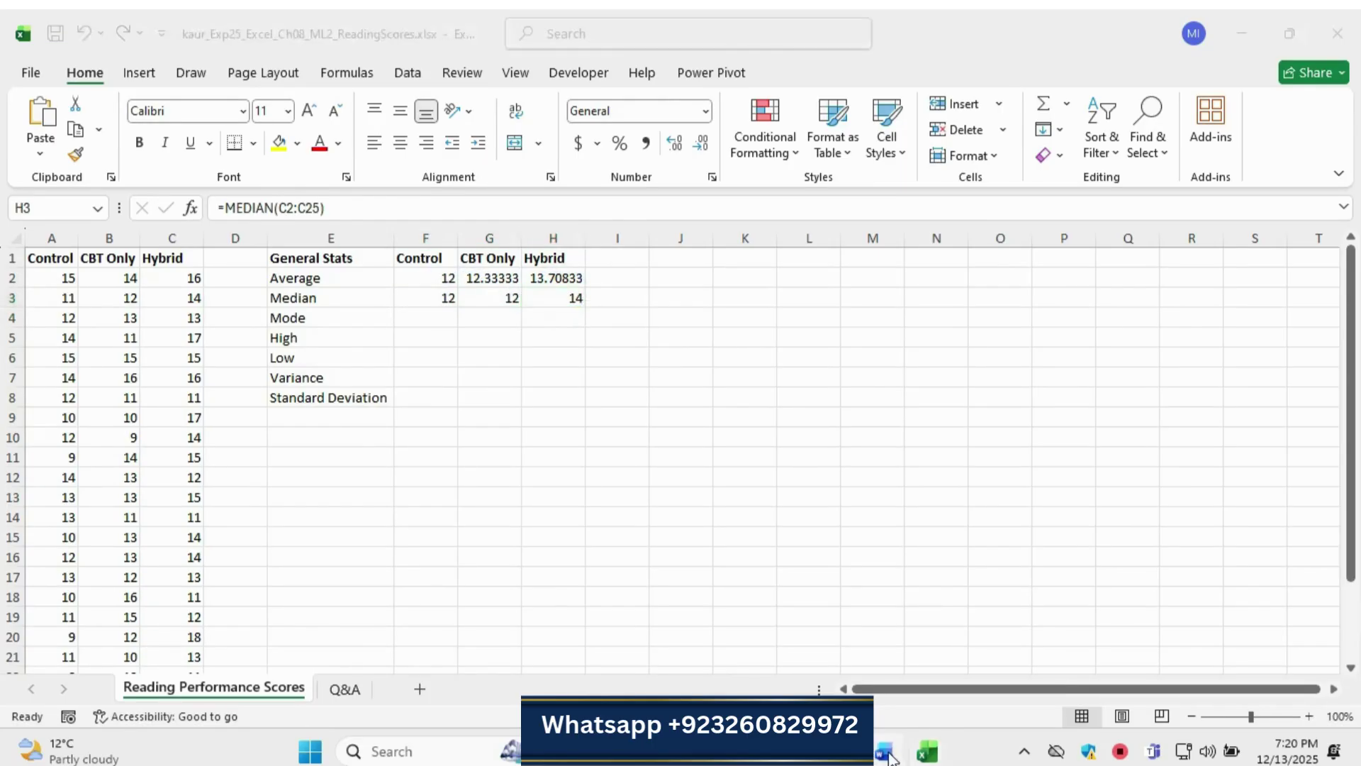
left_click(343, 303)
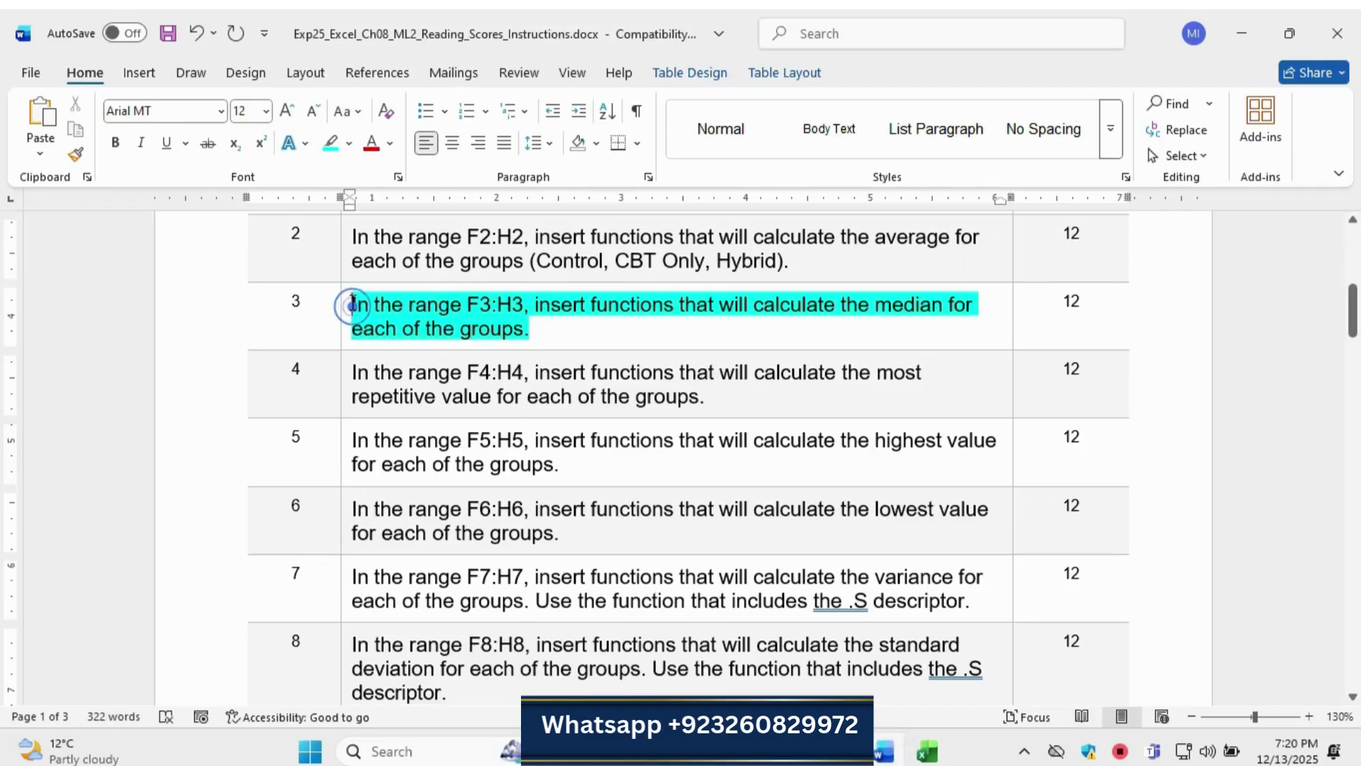
left_click_drag(343, 304, 640, 322)
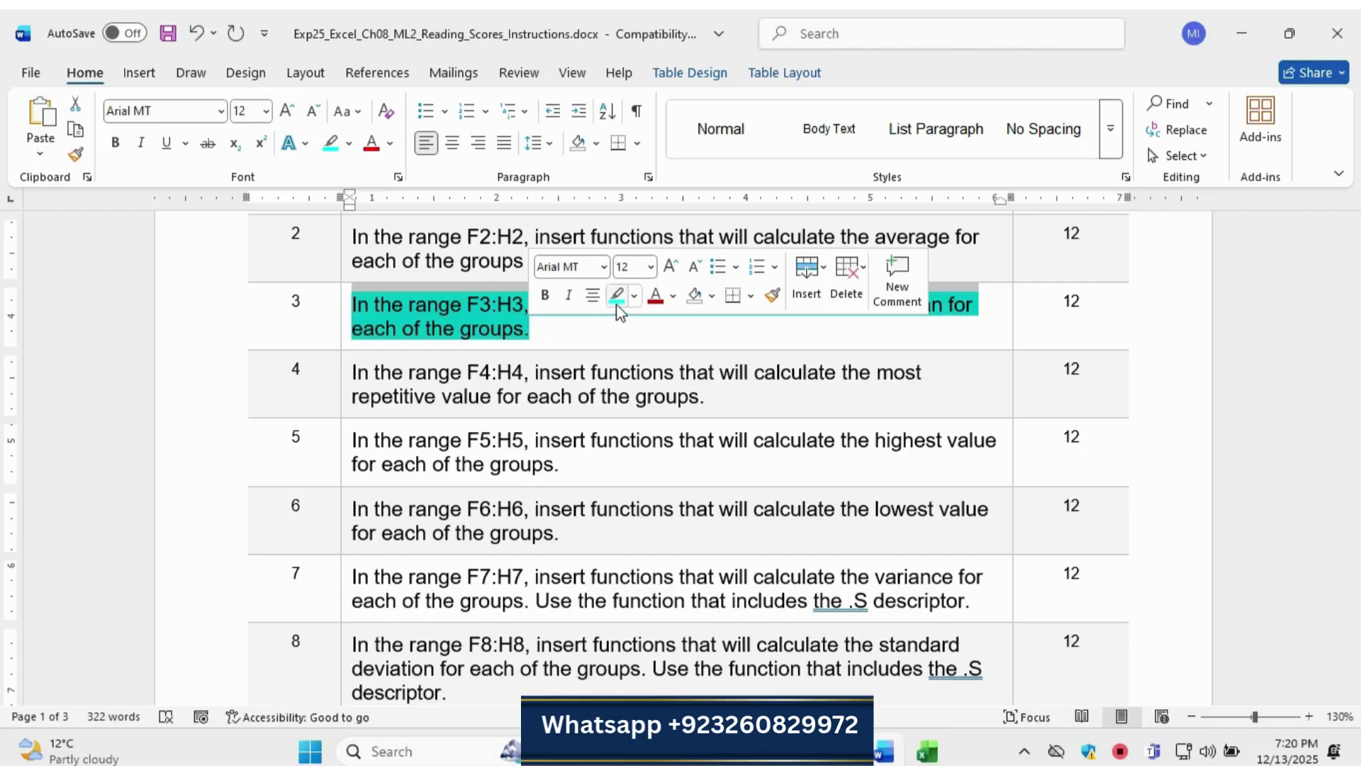
left_click(616, 297)
left_click(574, 333)
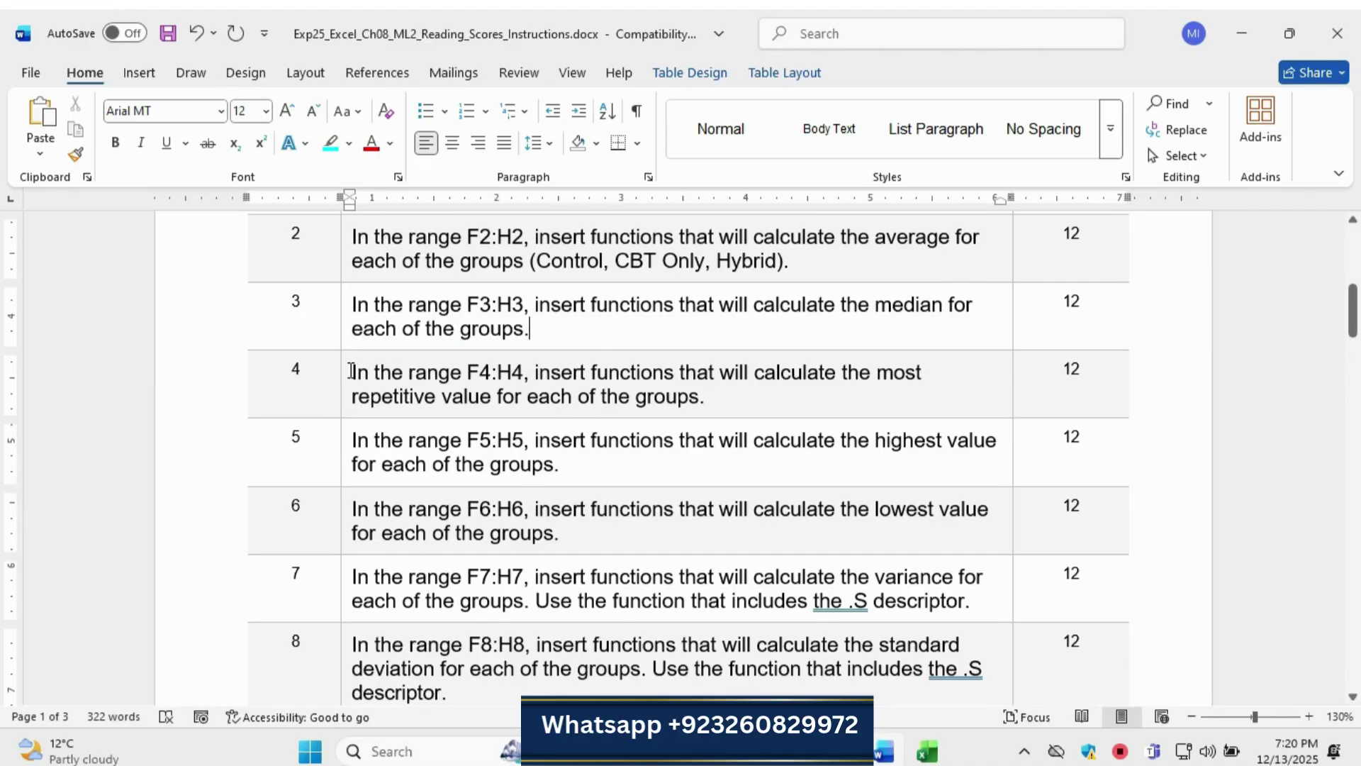
Highlight the step 4 instruction about the most repetitive value in F4:H4 in turquoise and read it.
triple_click(391, 377)
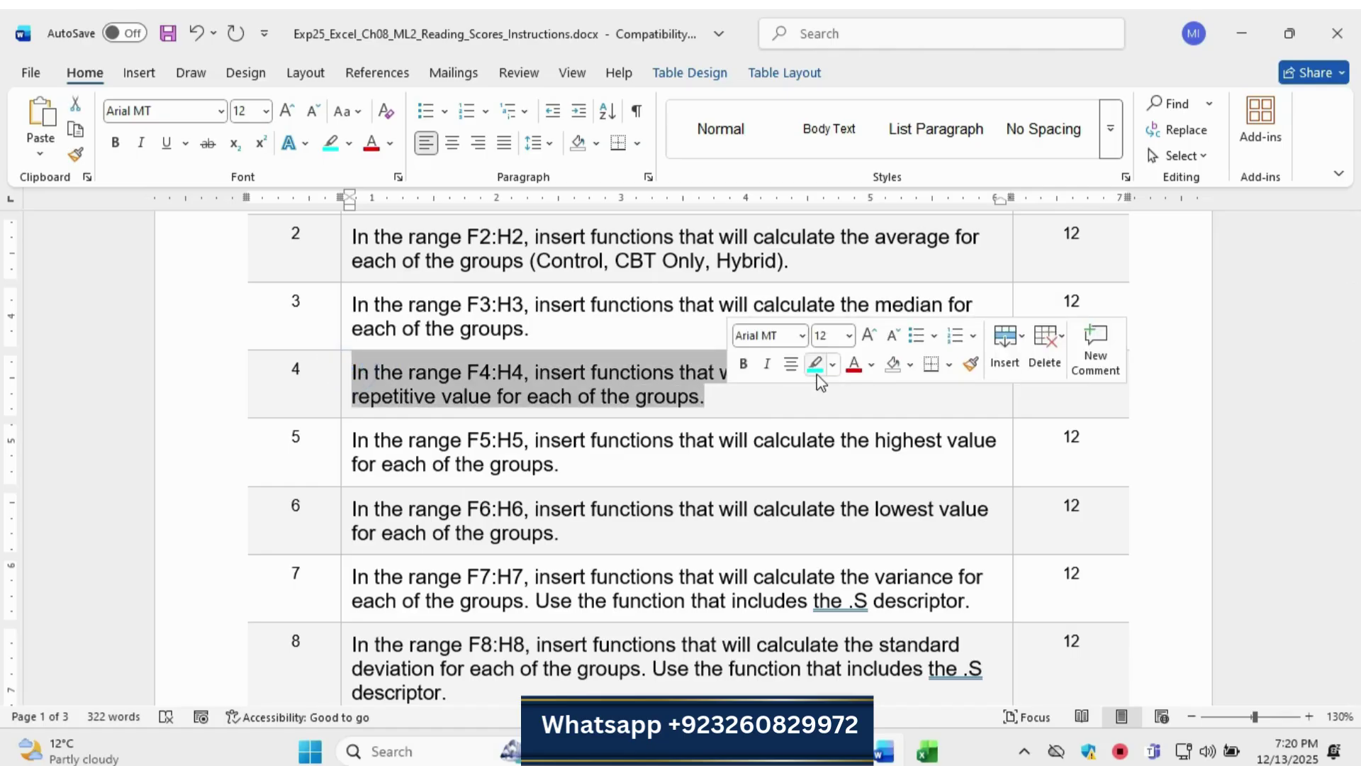
left_click(815, 365)
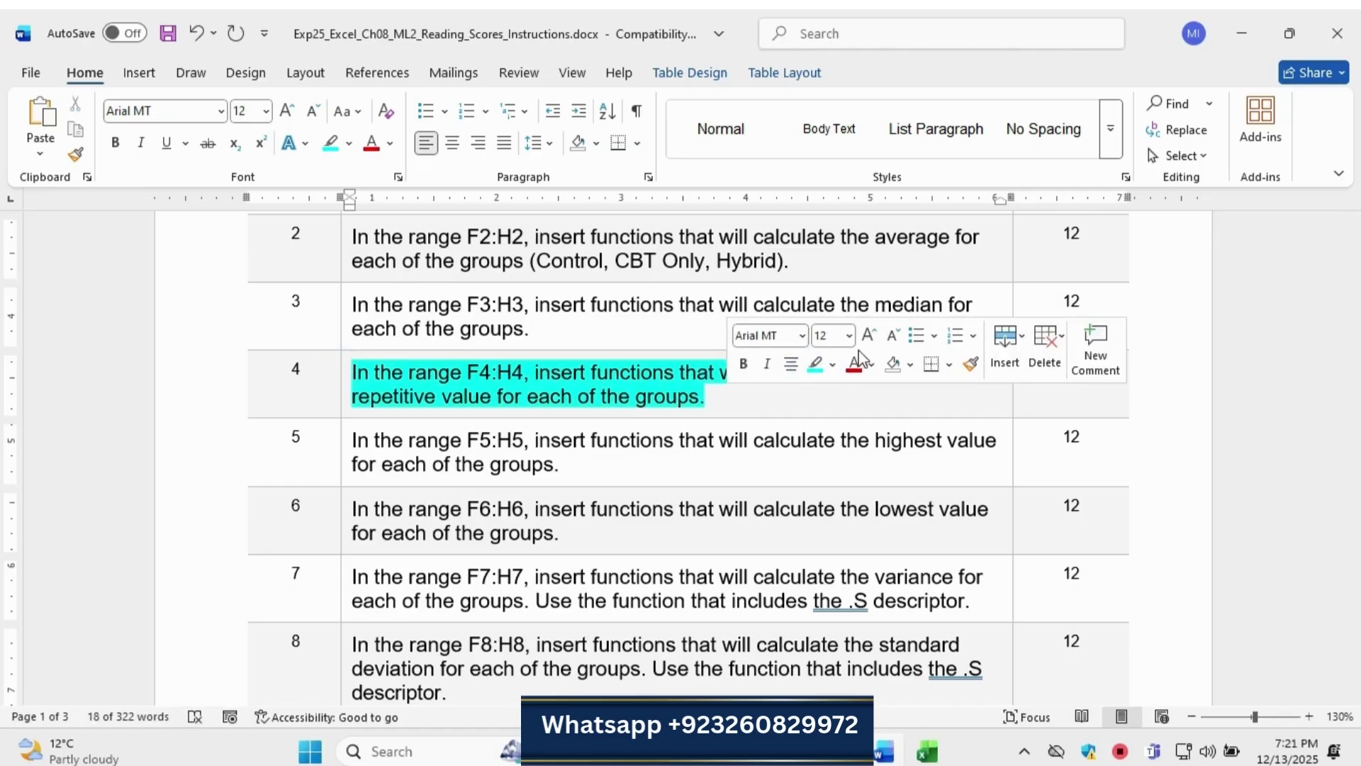
left_click(764, 412)
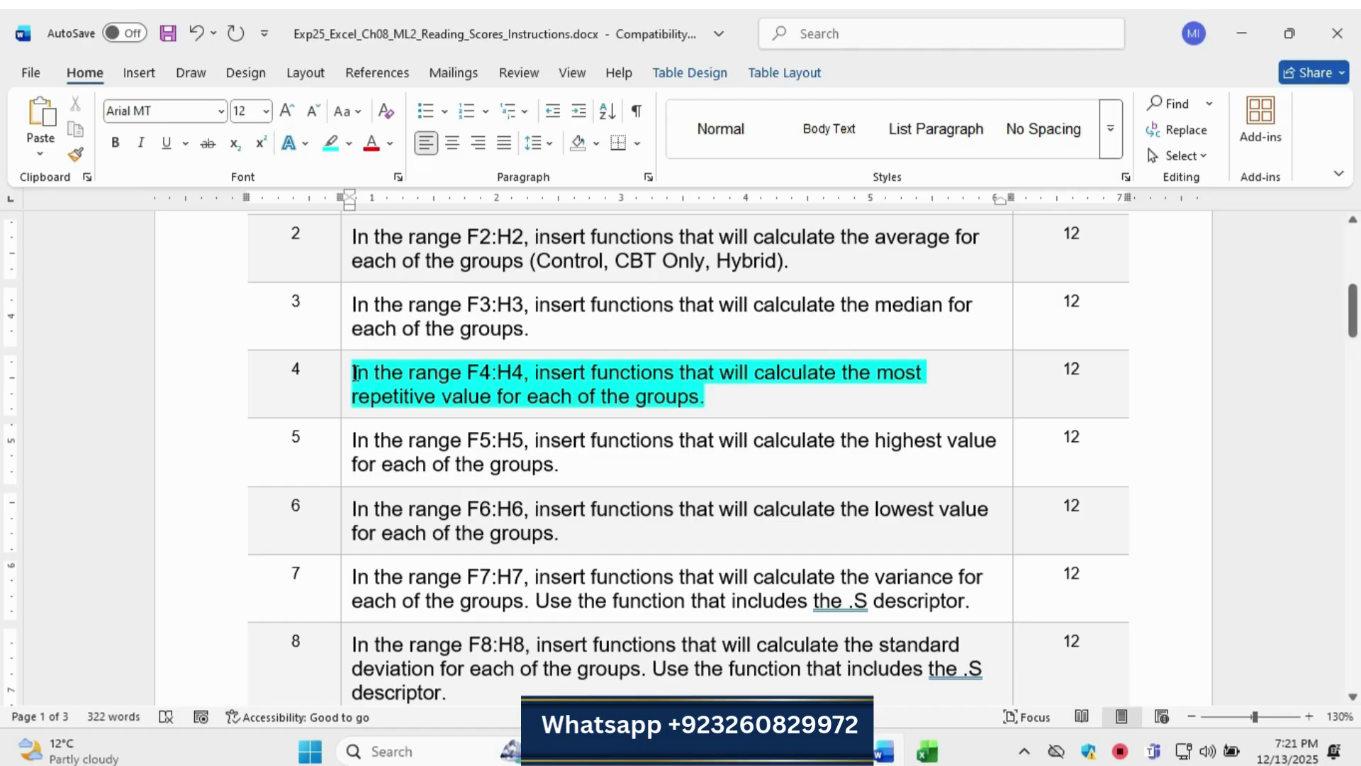
left_click_drag(354, 374, 707, 401)
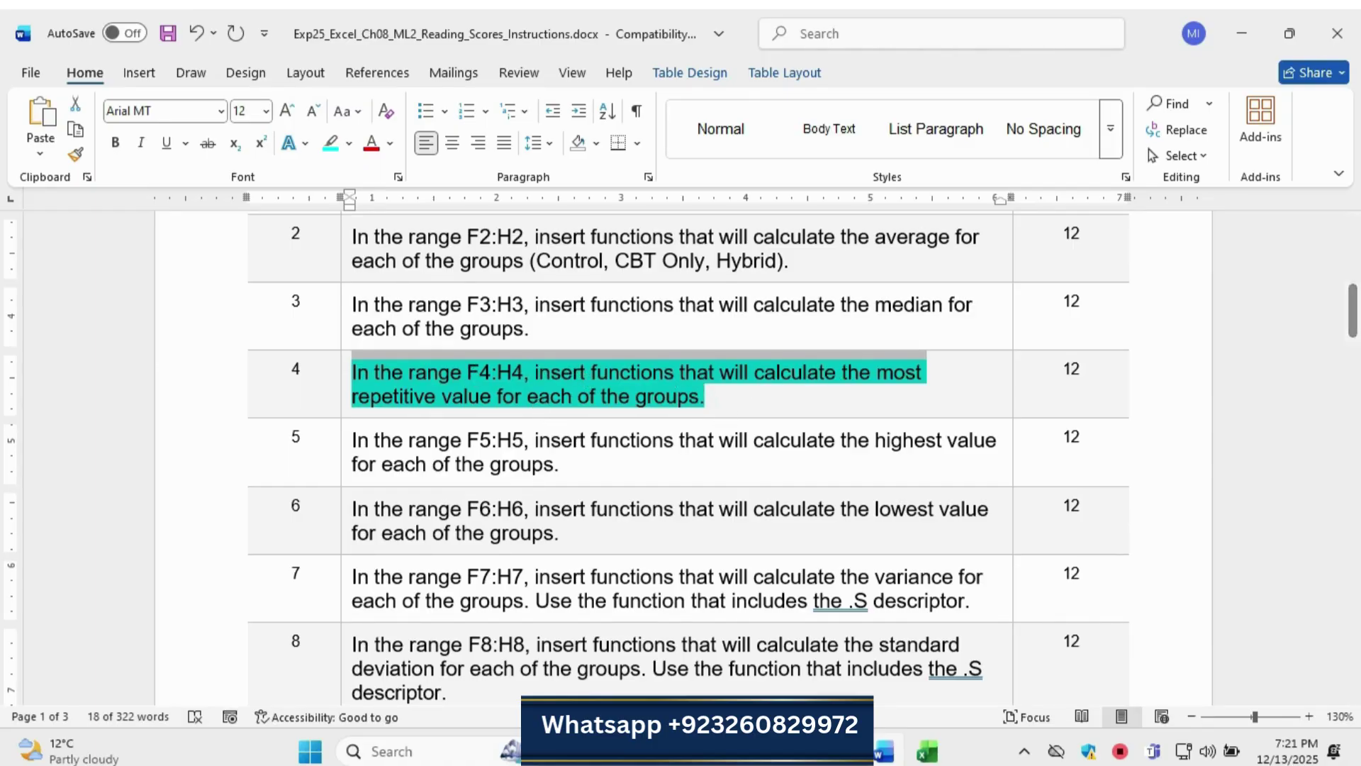
Switch to Excel and calculate the Control group's mode in F4 with MODE over the scores in A2:A25.
key("alt+Tab")
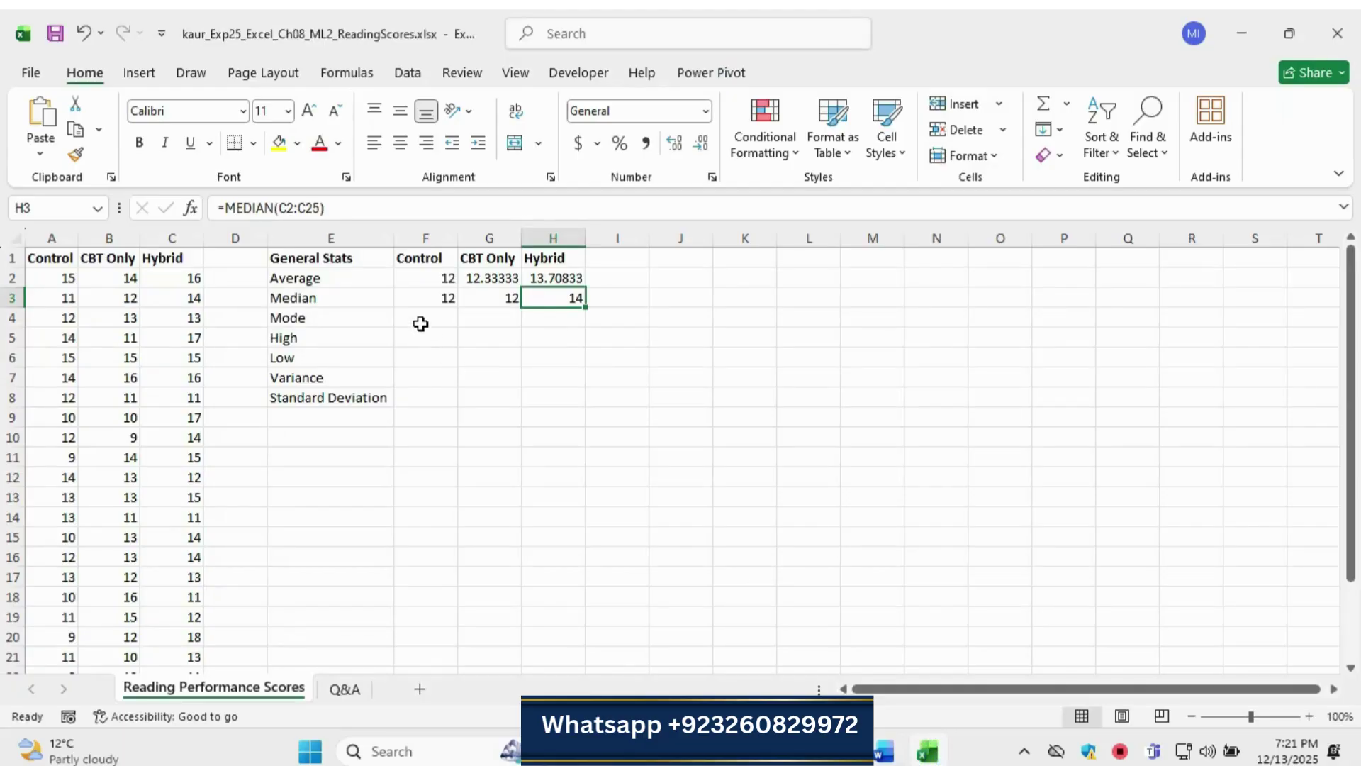
left_click_drag(423, 320, 567, 321)
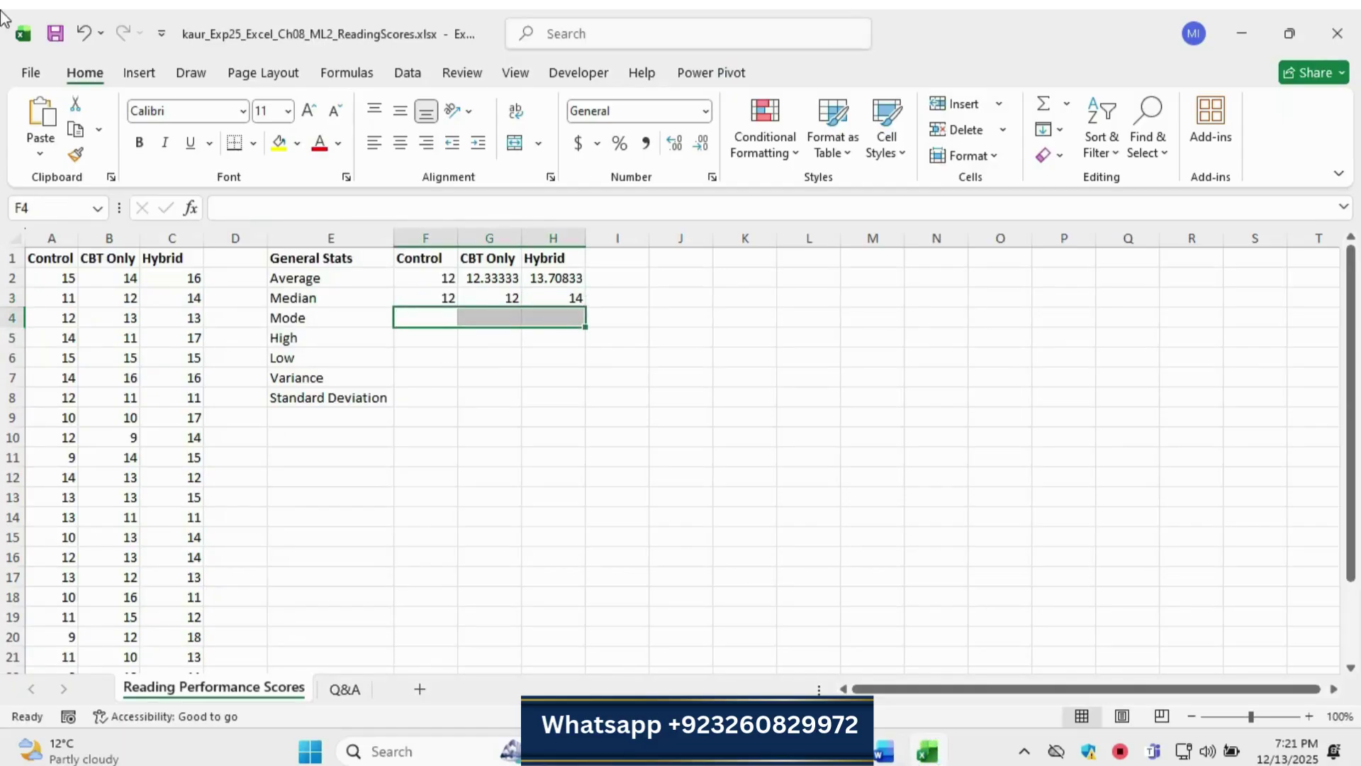
double_click(421, 319)
type("=")
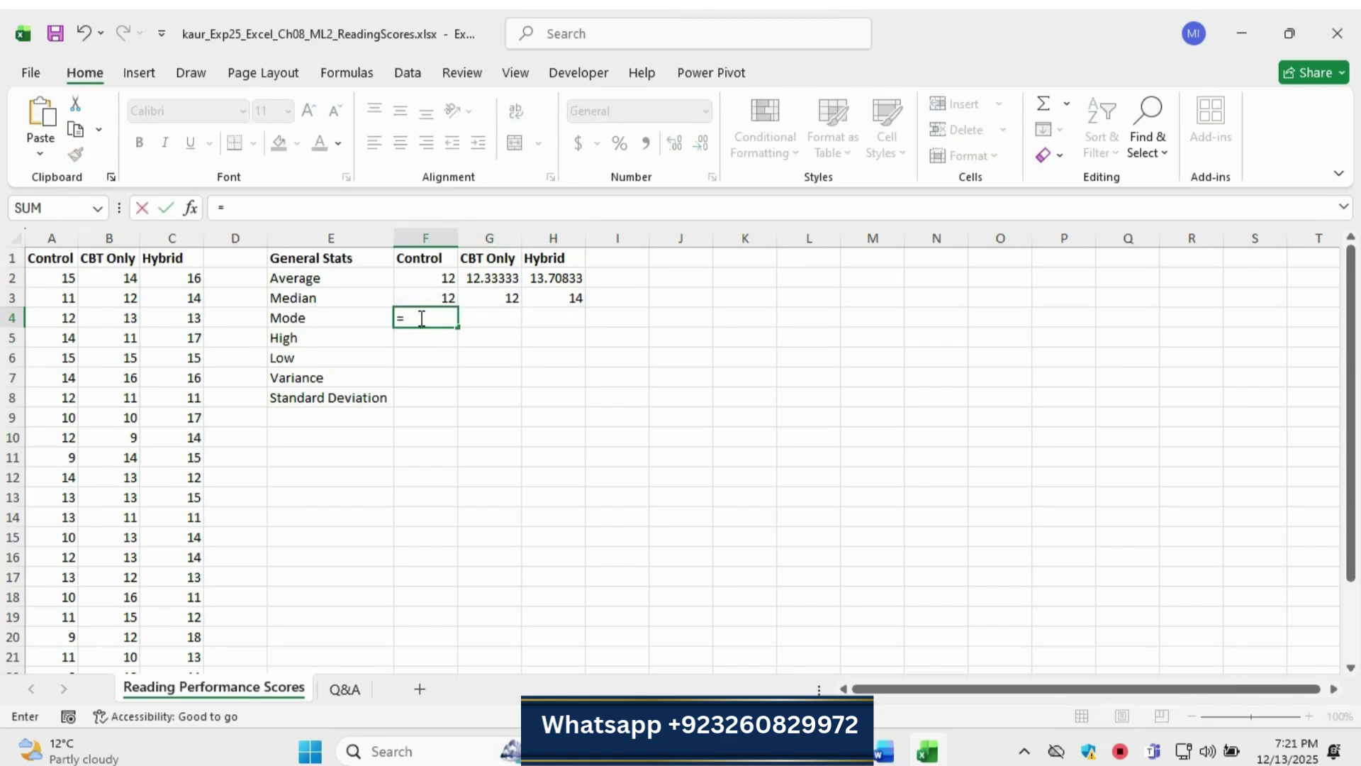
type("mode")
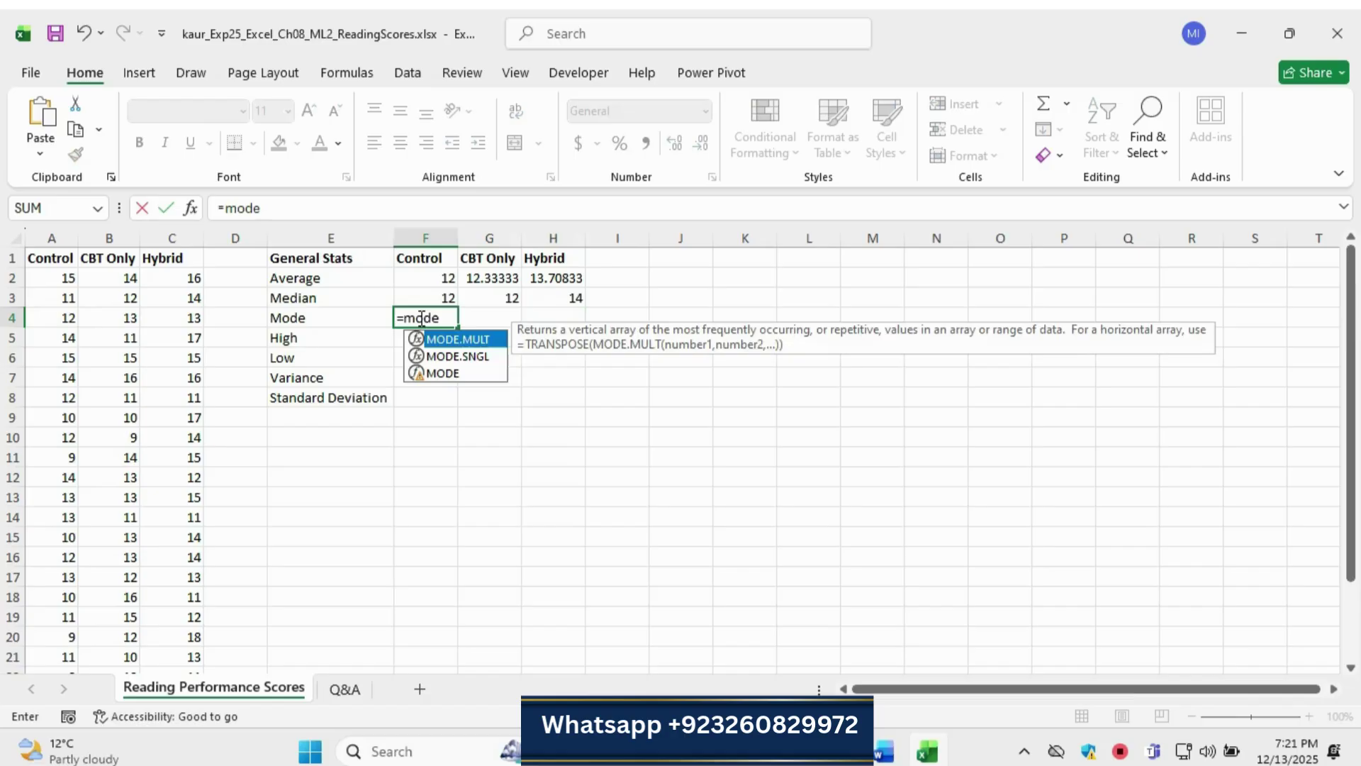
double_click(444, 373)
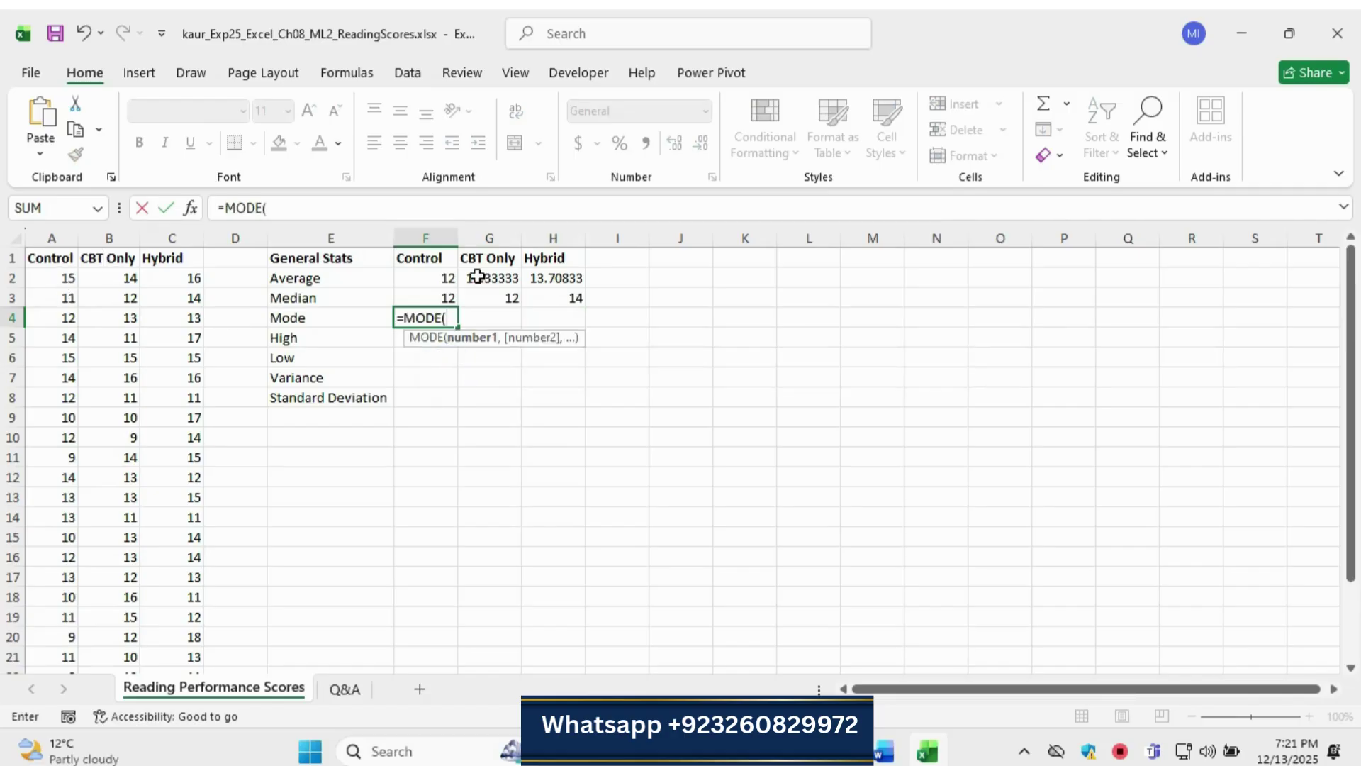
left_click(70, 277)
left_click_drag(70, 277, 38, 640)
key("Return")
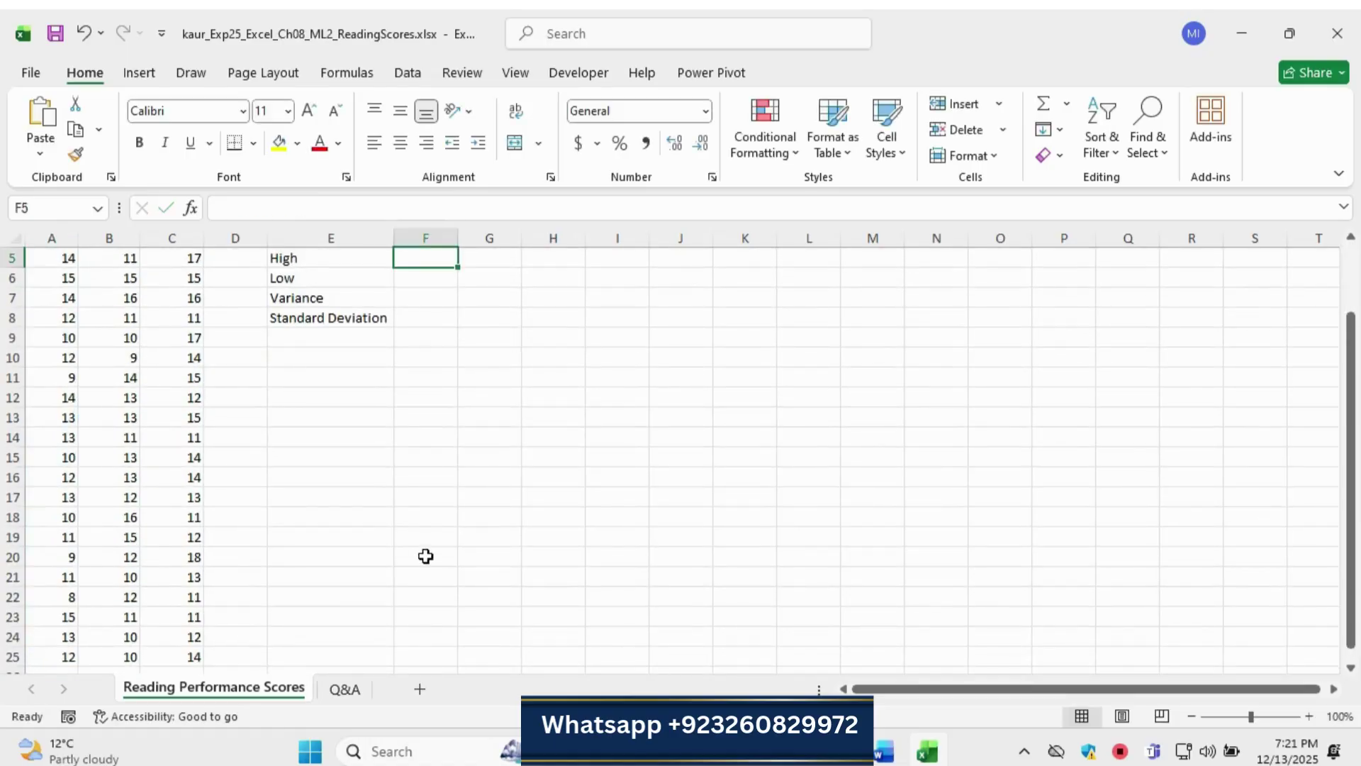
Calculate the CBT Only group's mode in G4 with =MODE(B2:B25).
scroll(425, 556, "up", 2)
left_click(482, 315)
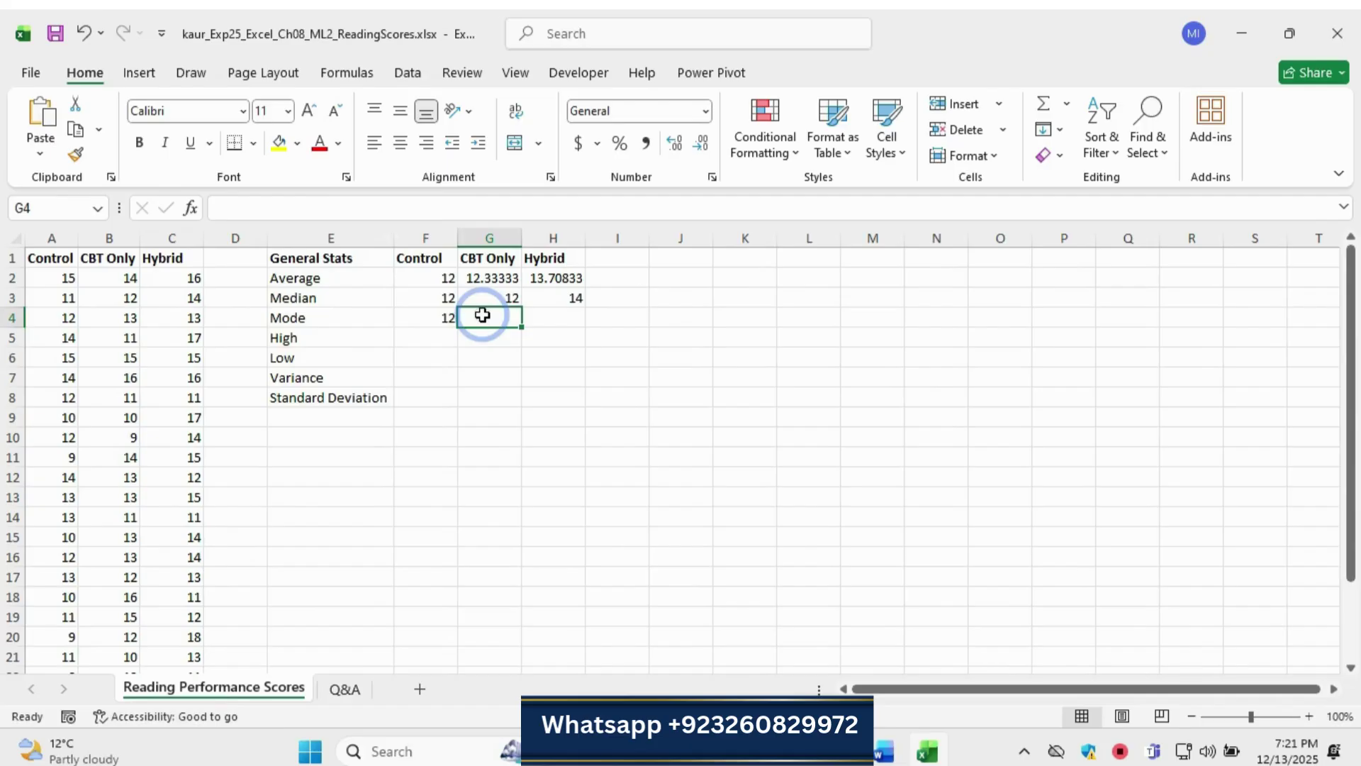
type("=")
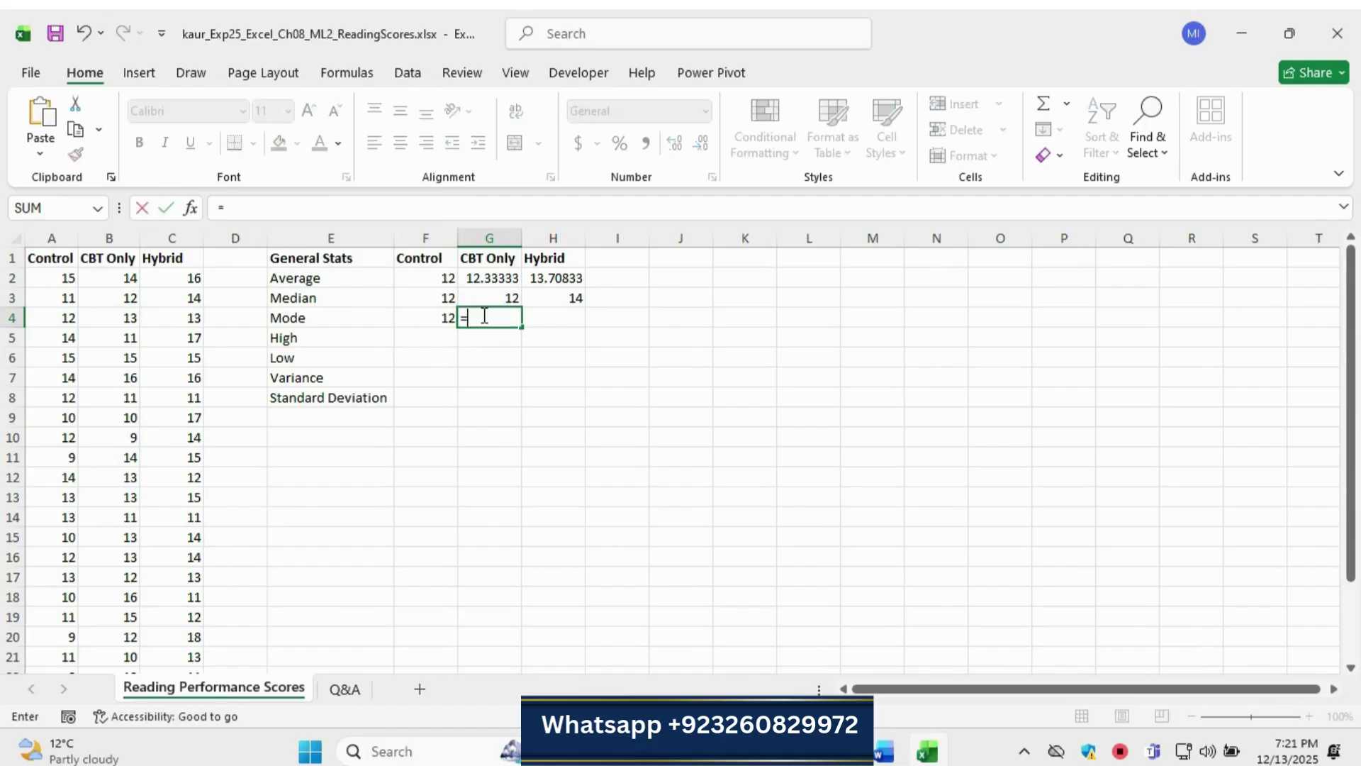
type("mode")
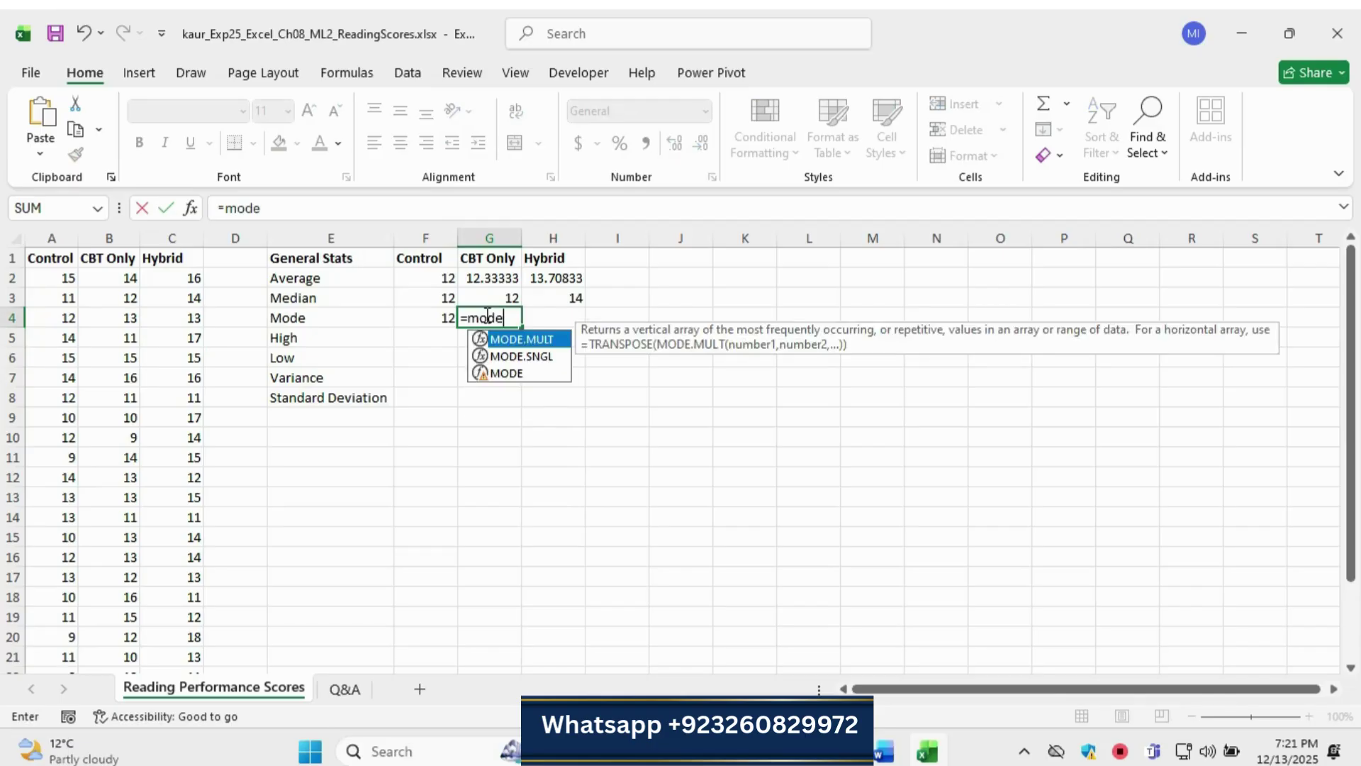
double_click(506, 373)
left_click(133, 281)
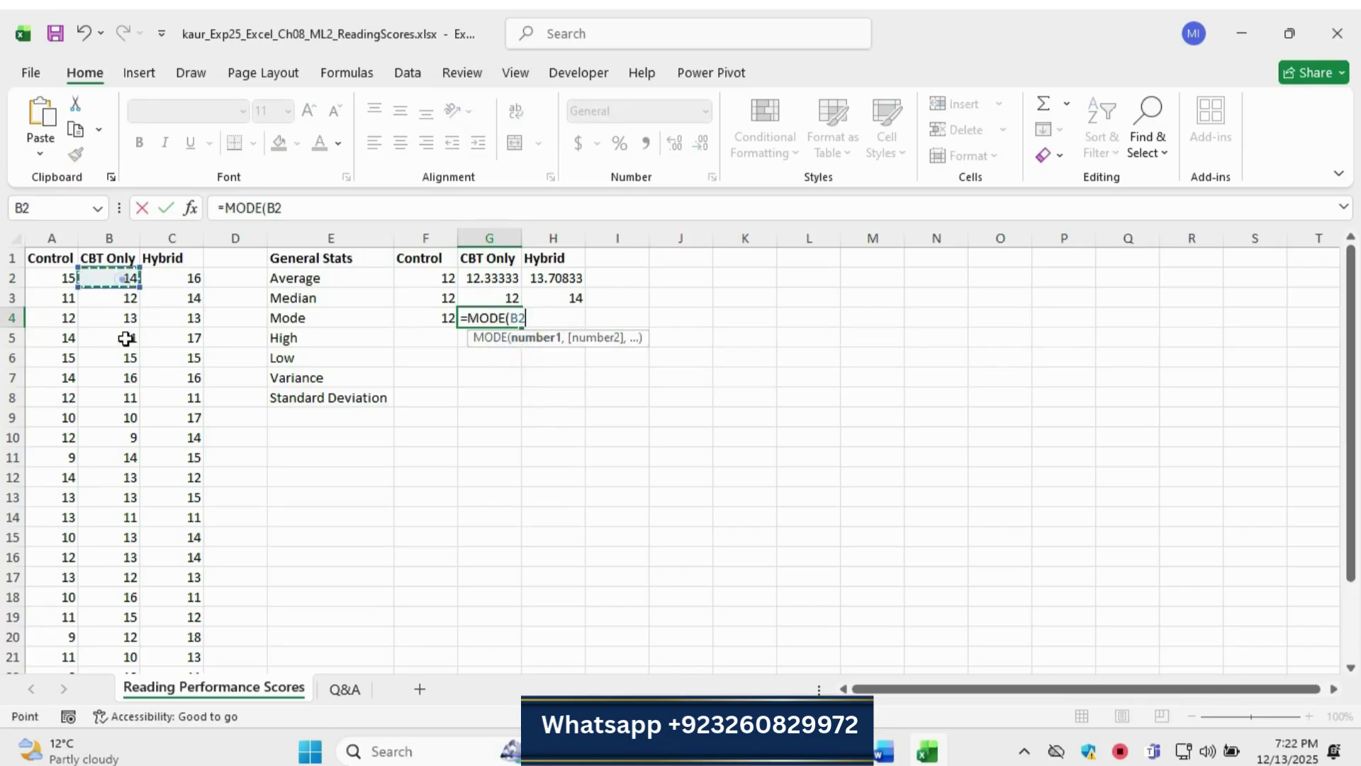
left_click_drag(126, 339, 106, 613)
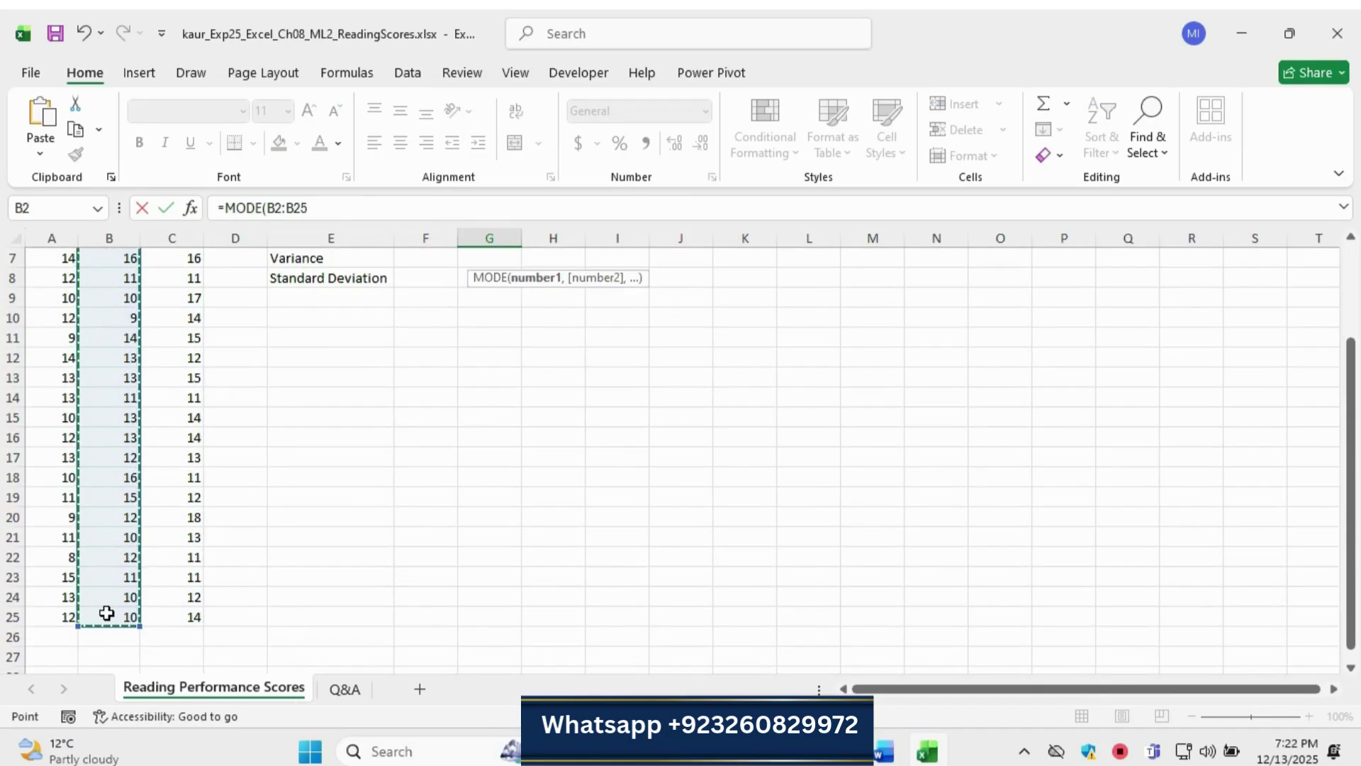
key("Return")
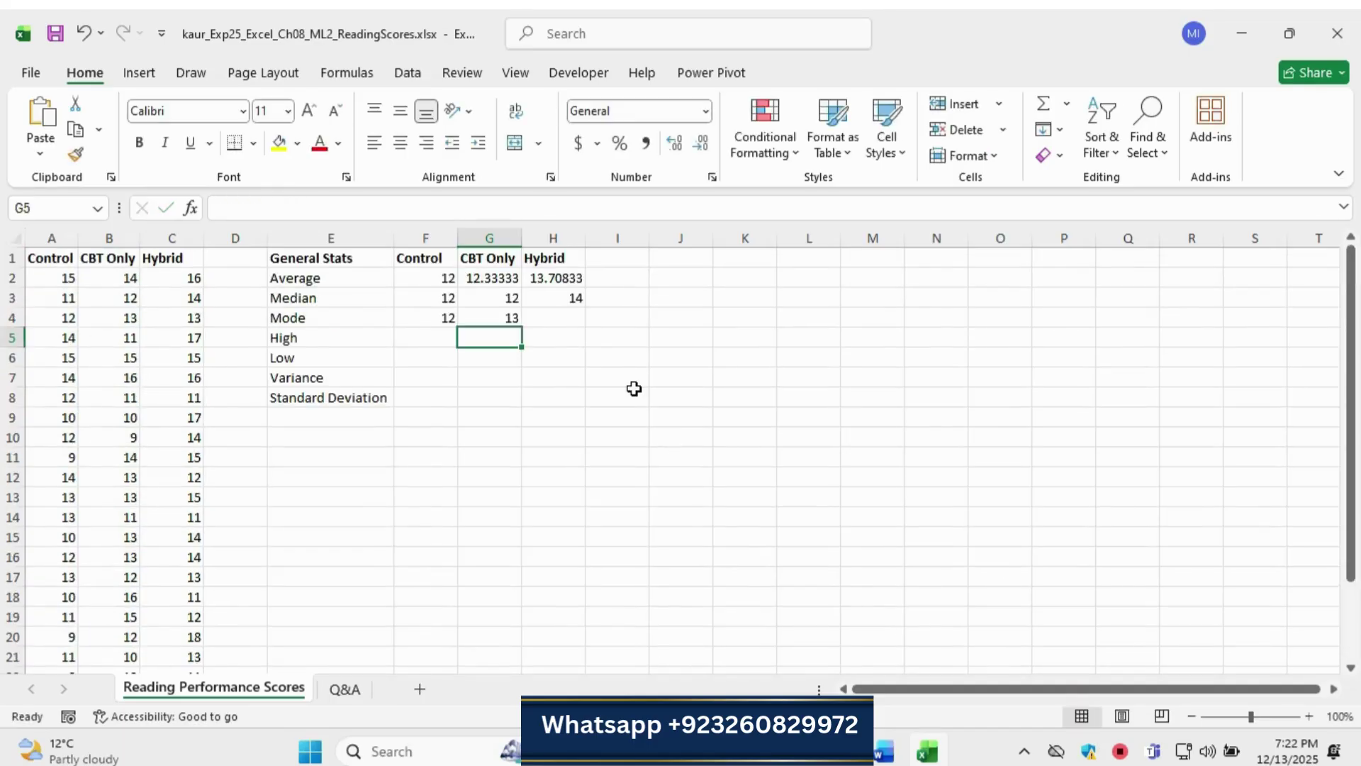
Calculate the Hybrid group's mode in H4 with =MODE(C2:C25) and check the resulting formula.
left_click(553, 320)
type("=")
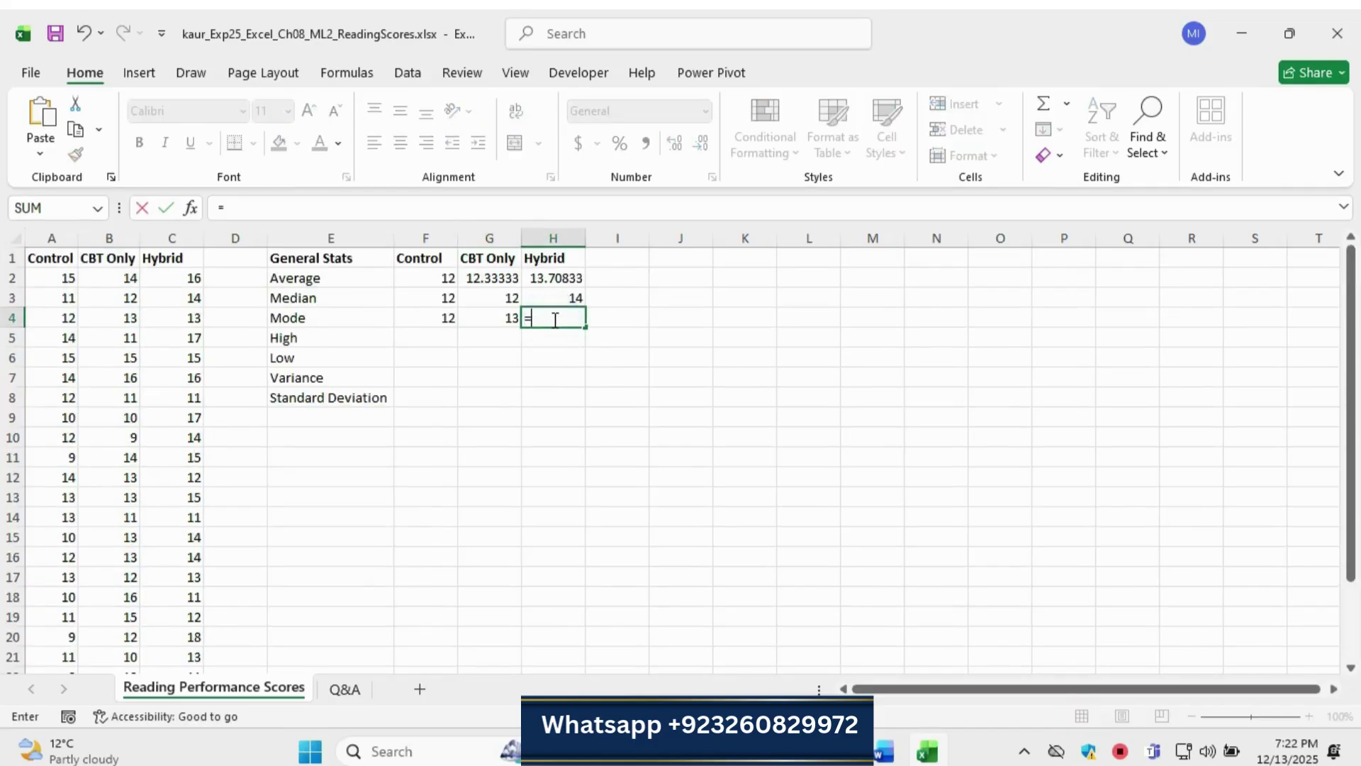
type("mode")
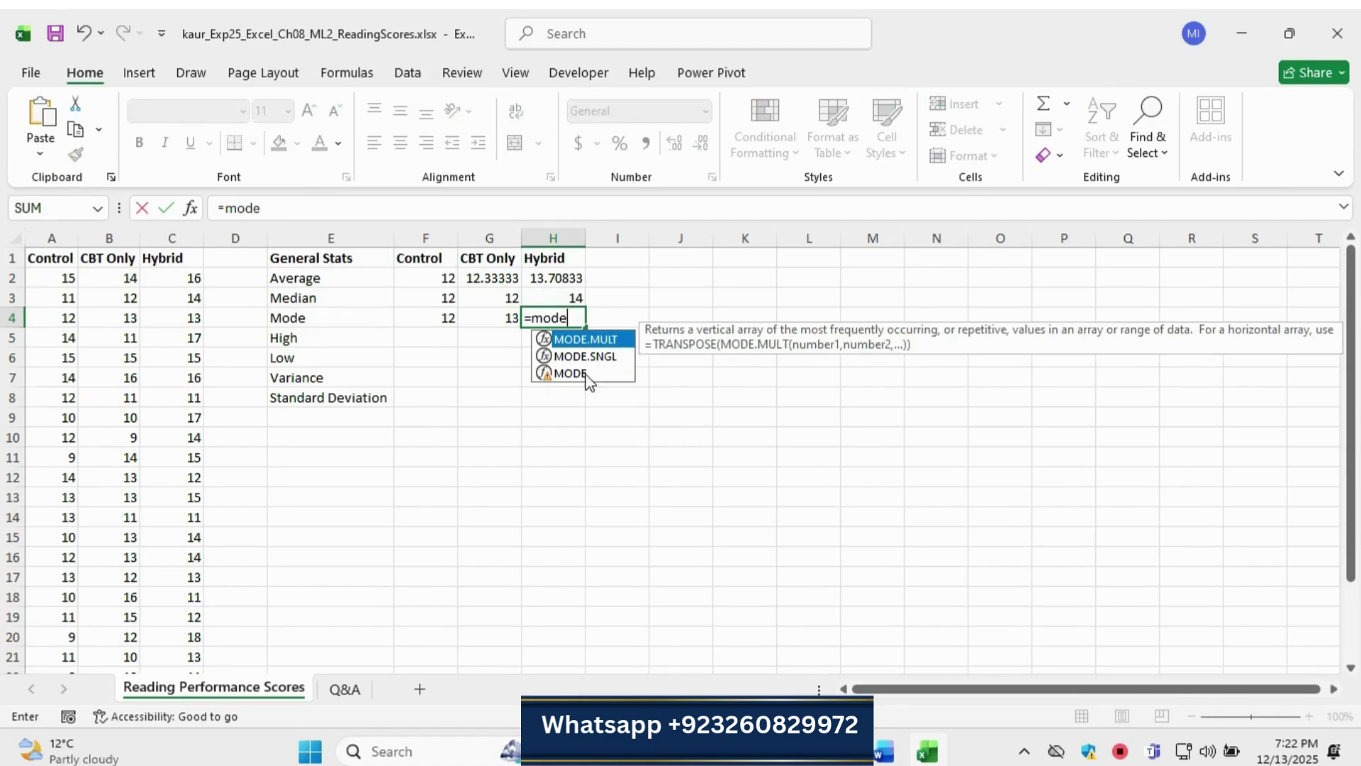
double_click(585, 373)
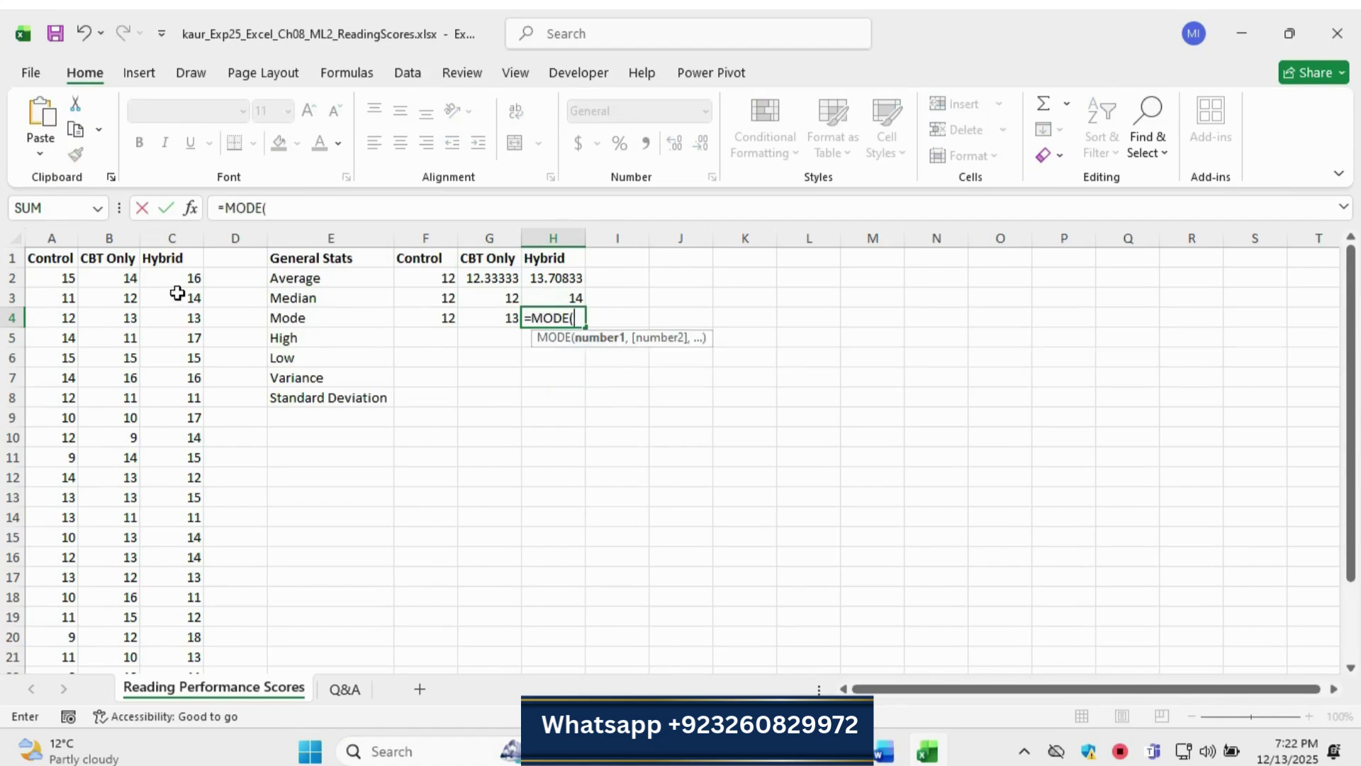
left_click_drag(181, 278, 189, 597)
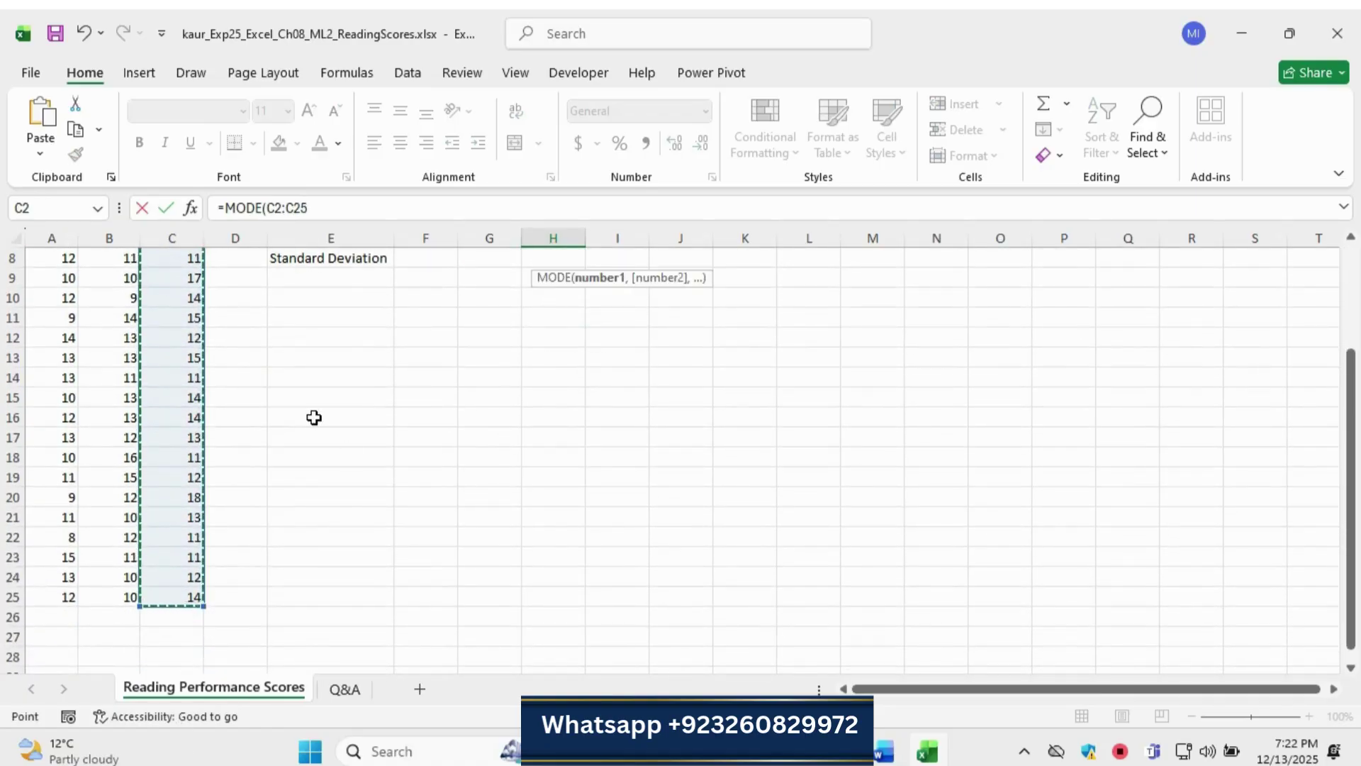
scroll(267, 395, "up", 3)
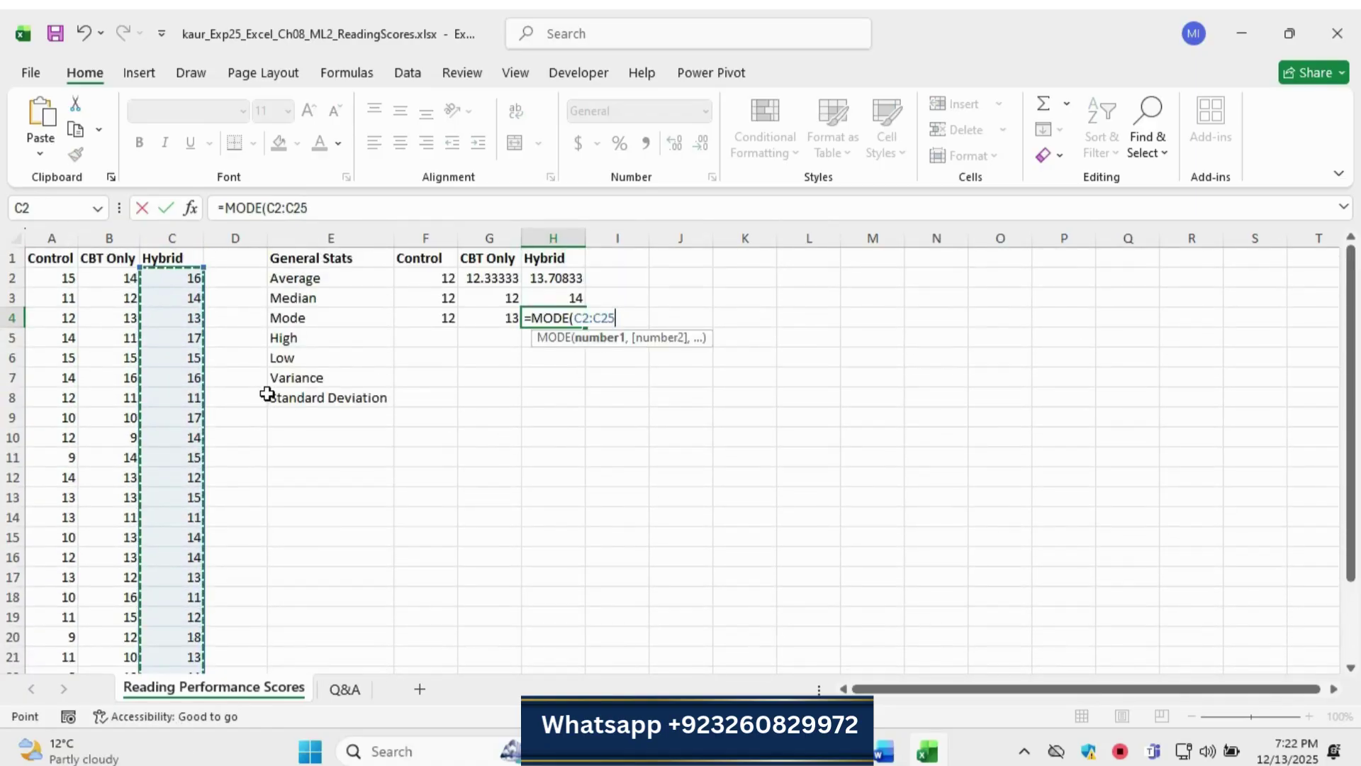
type(")")
key("Return")
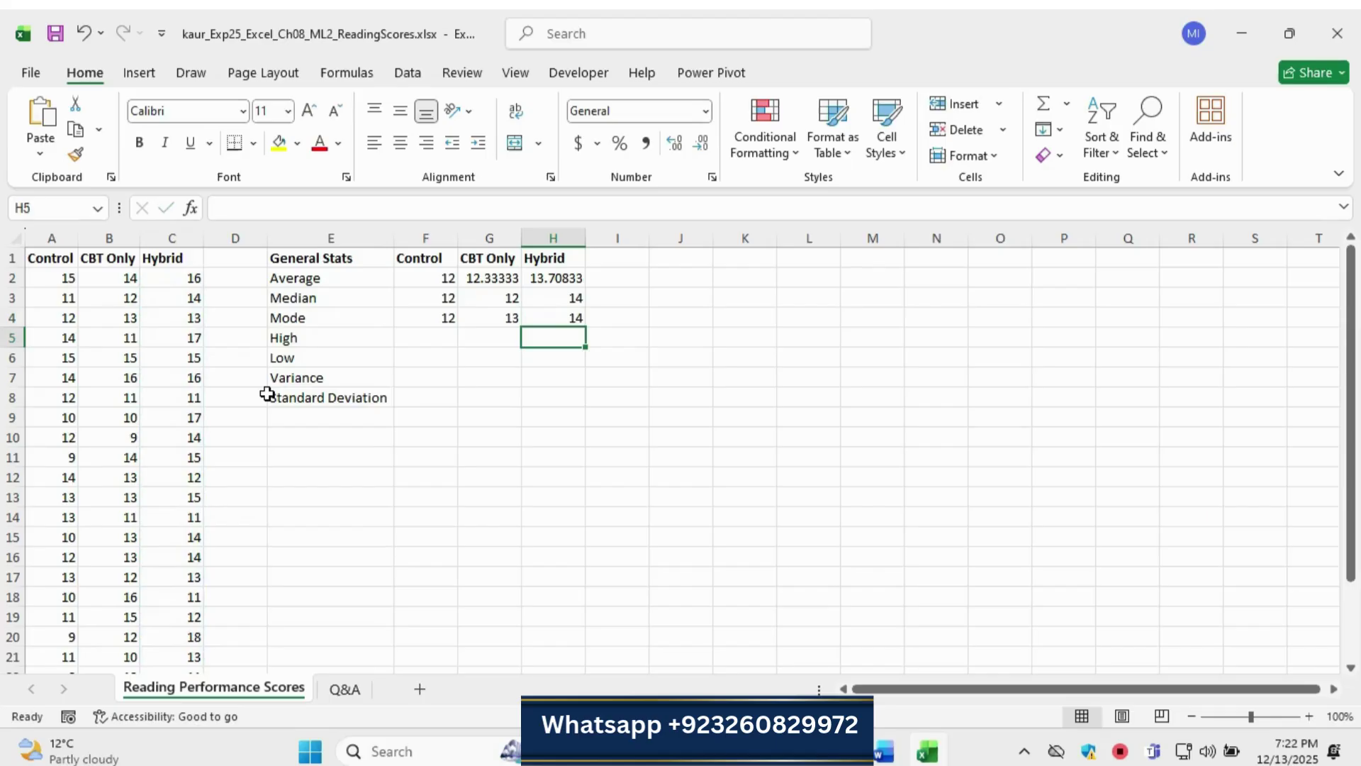
left_click(675, 343)
left_click(554, 317)
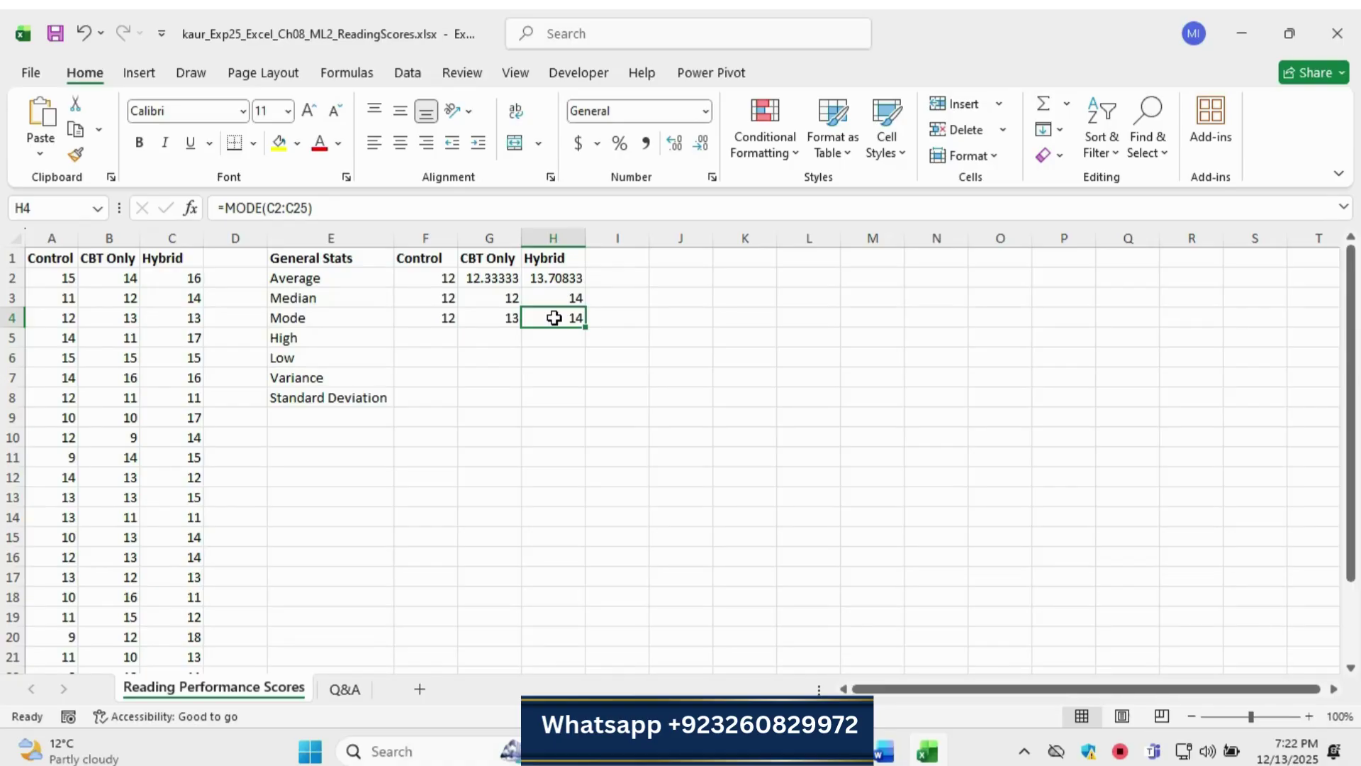
Switch to the Word instructions and clear the turquoise highlight from the step 4 instruction about the most repetitive value.
left_click(888, 753)
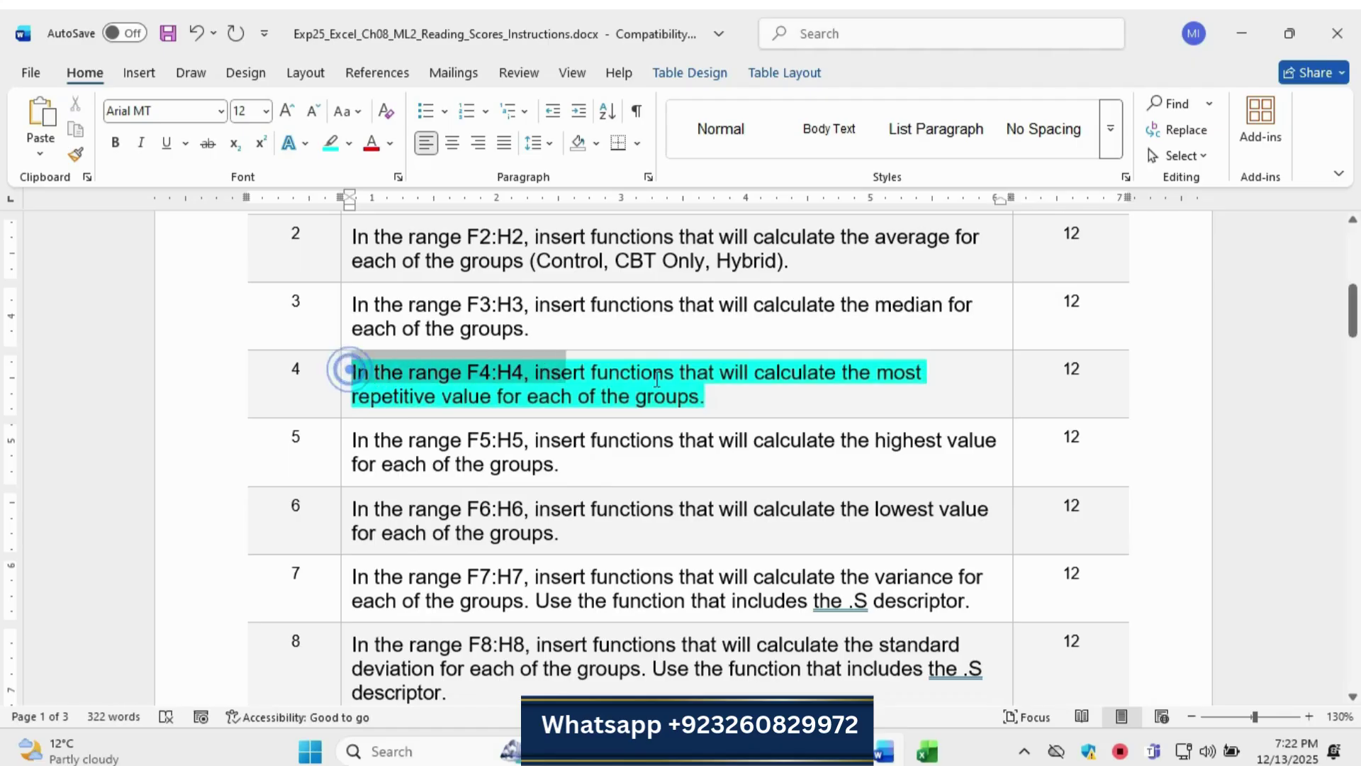
left_click(732, 392)
right_click(731, 392)
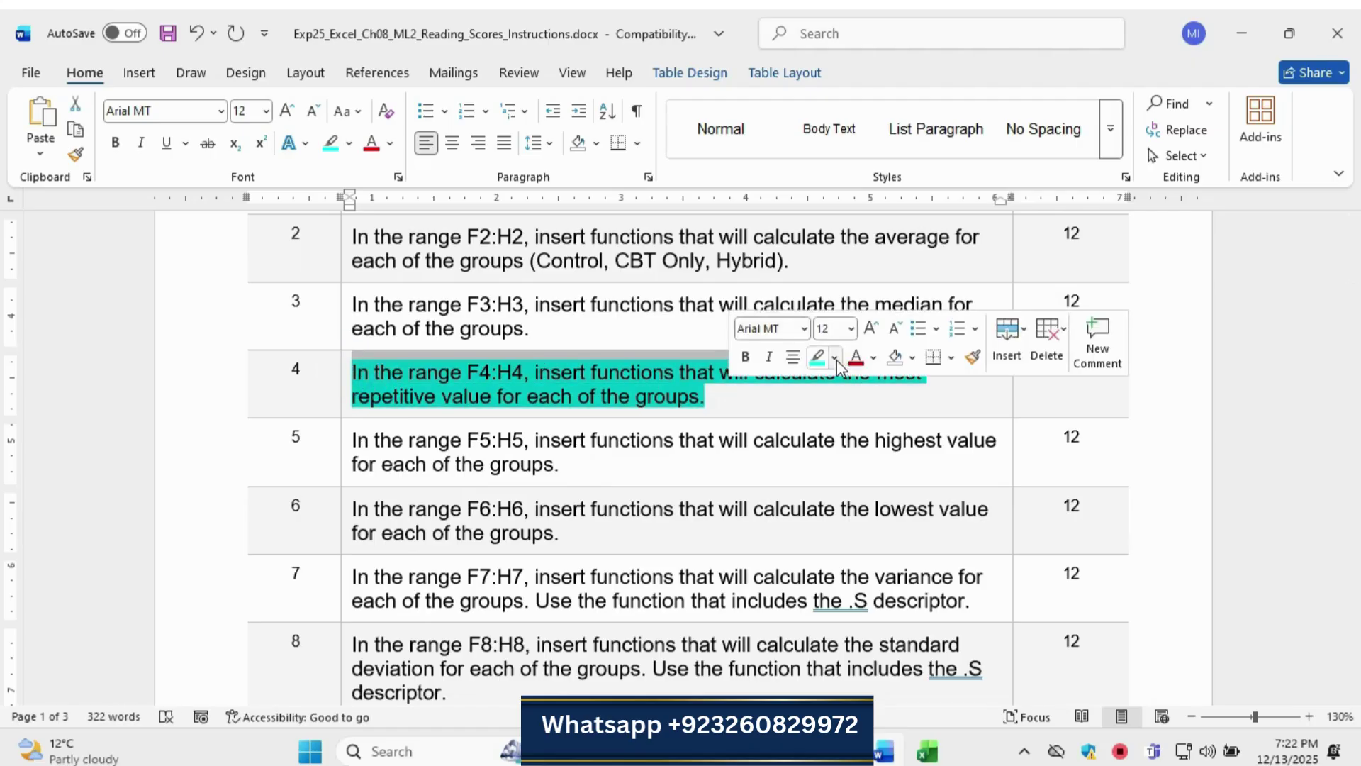
left_click(837, 360)
left_click(876, 421)
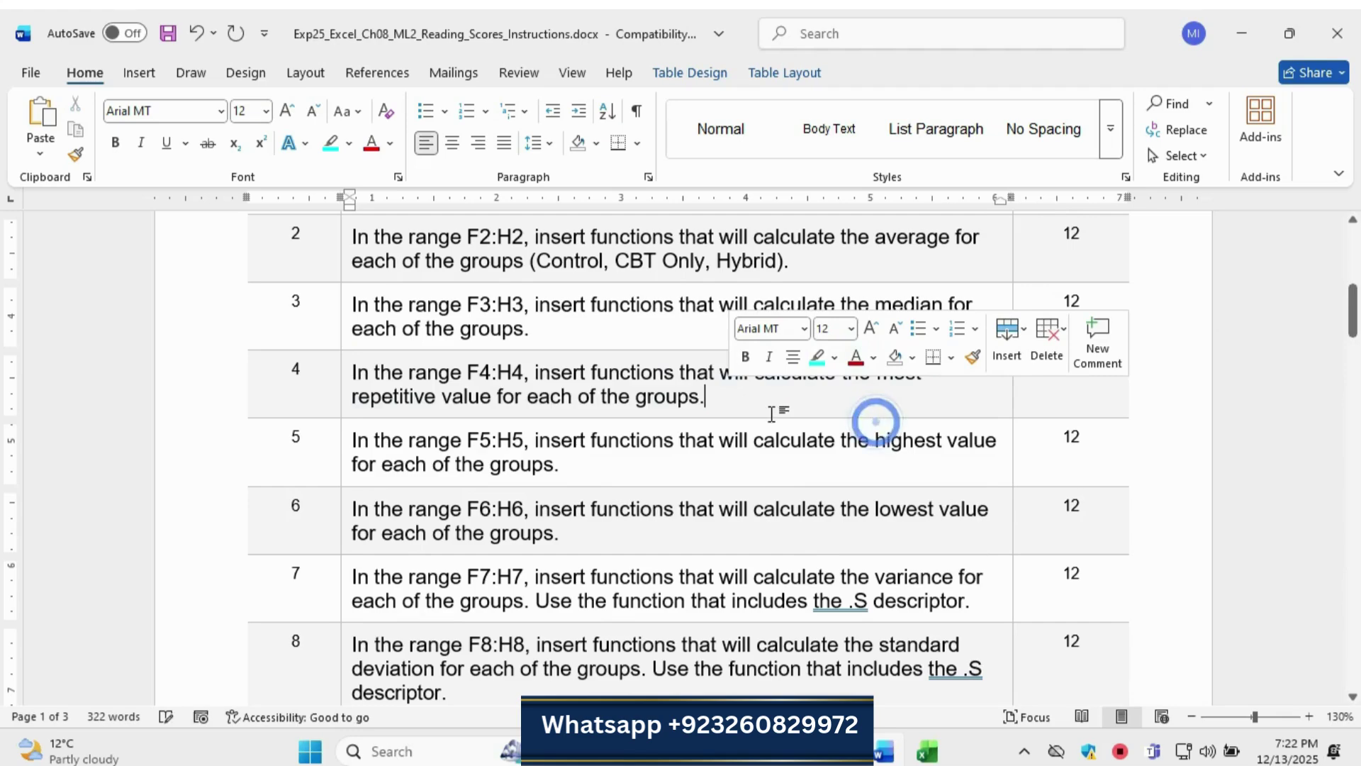
Highlight the step 5 instruction about the highest values in F5:H5 in turquoise and read it.
scroll(454, 425, "down", 2)
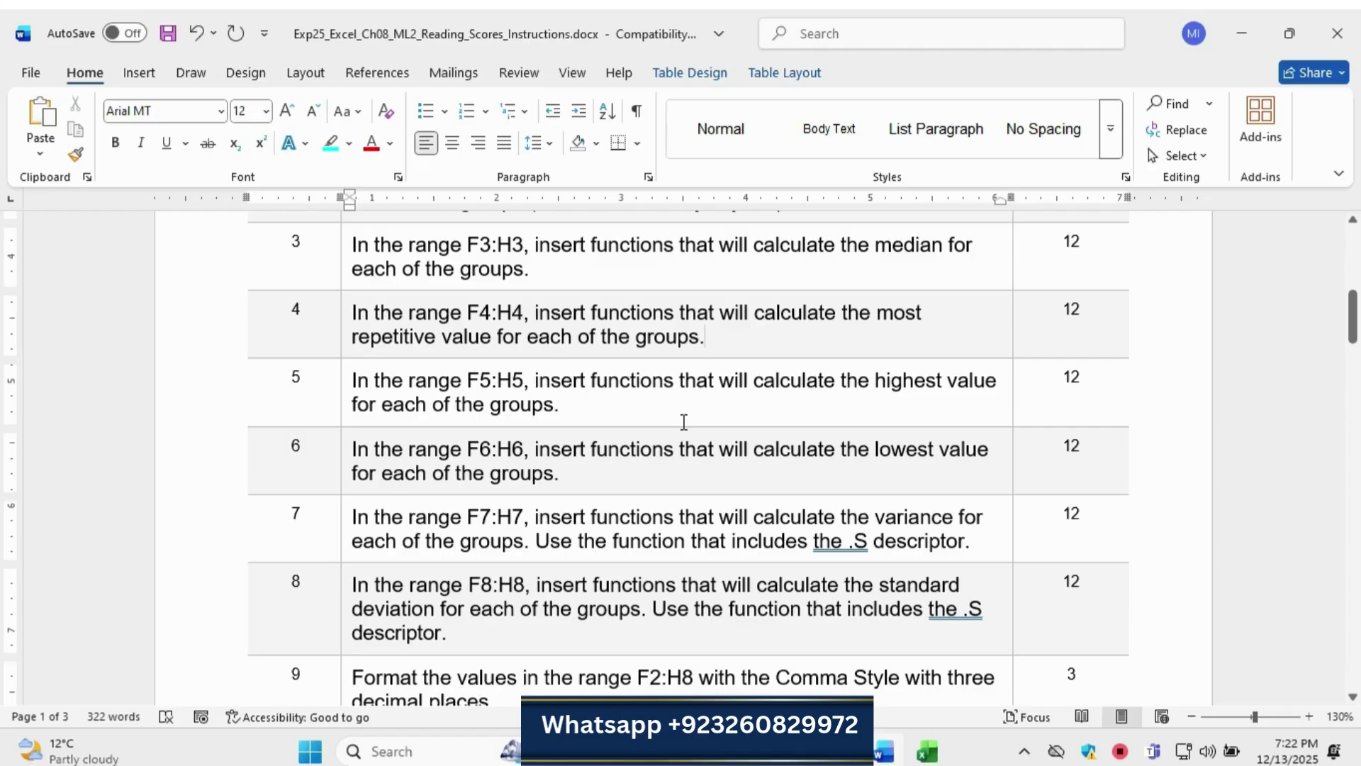
triple_click(349, 379)
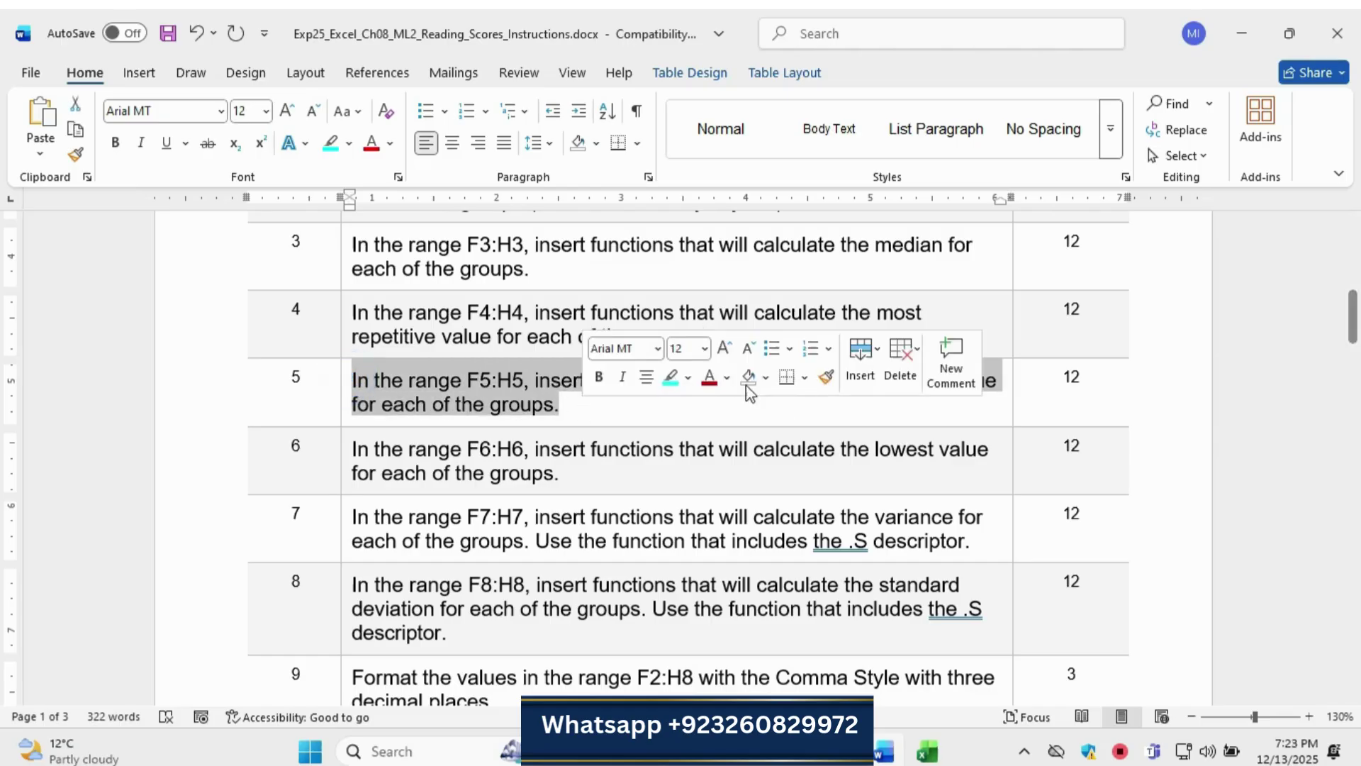
left_click(666, 379)
left_click(623, 415)
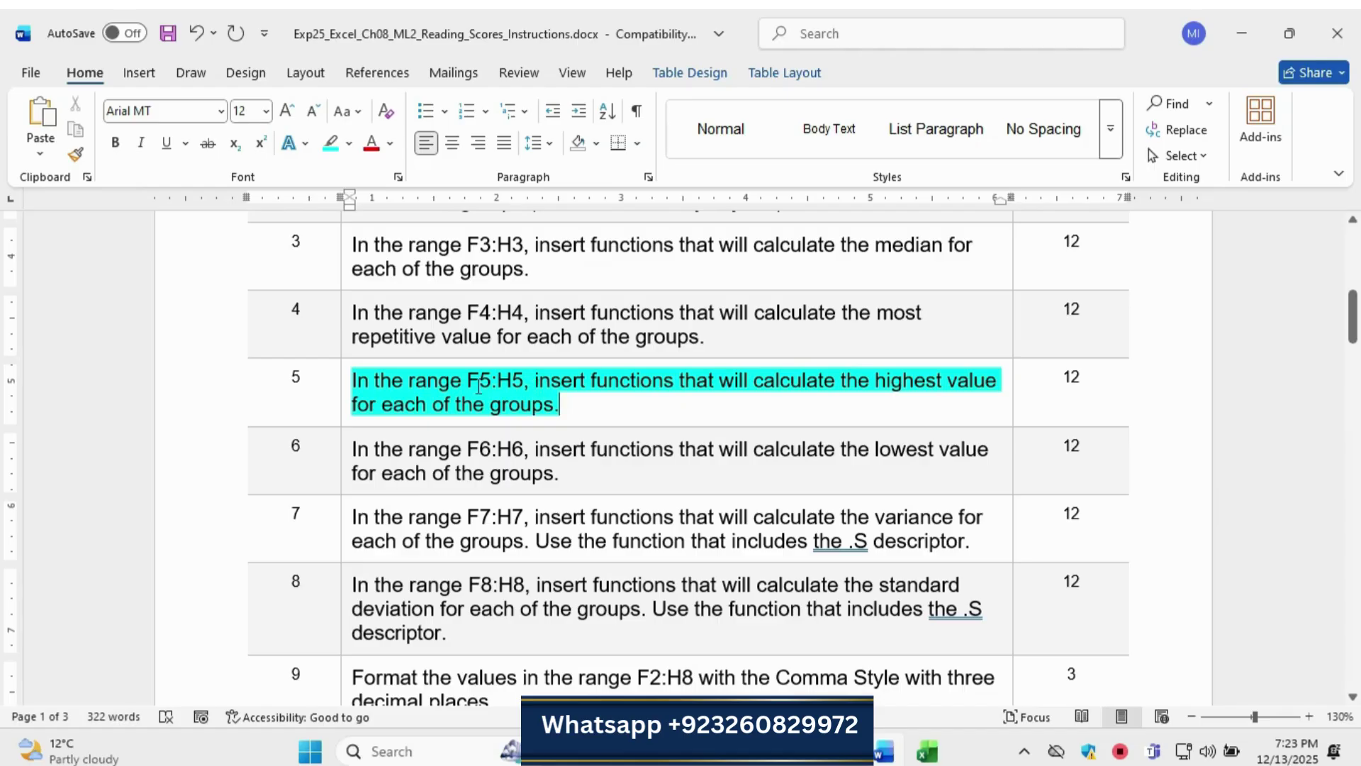
left_click_drag(361, 380, 626, 438)
Switch to the Excel workbook and calculate the Control group's highest value in F5 with =MAX(A2:A25).
left_click(927, 751)
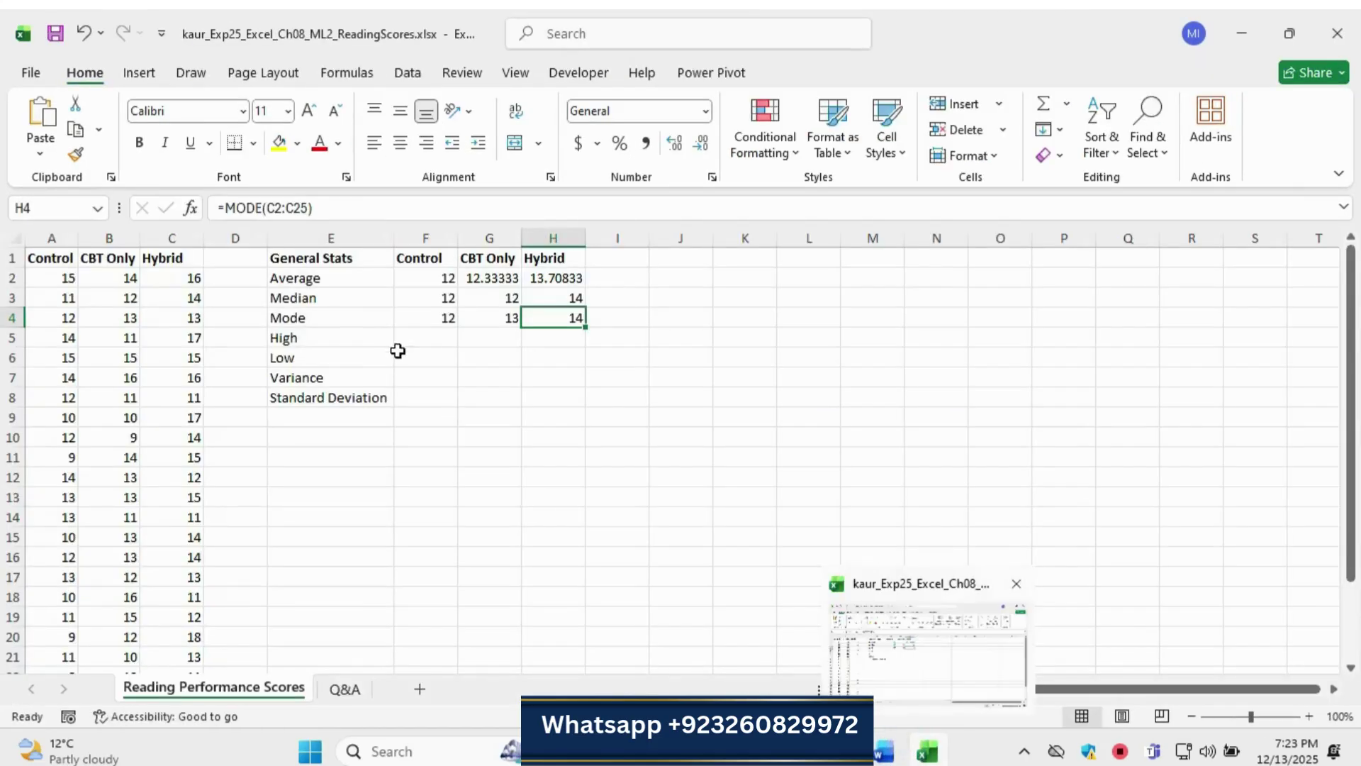
left_click_drag(410, 334, 604, 342)
left_click_drag(423, 339, 581, 335)
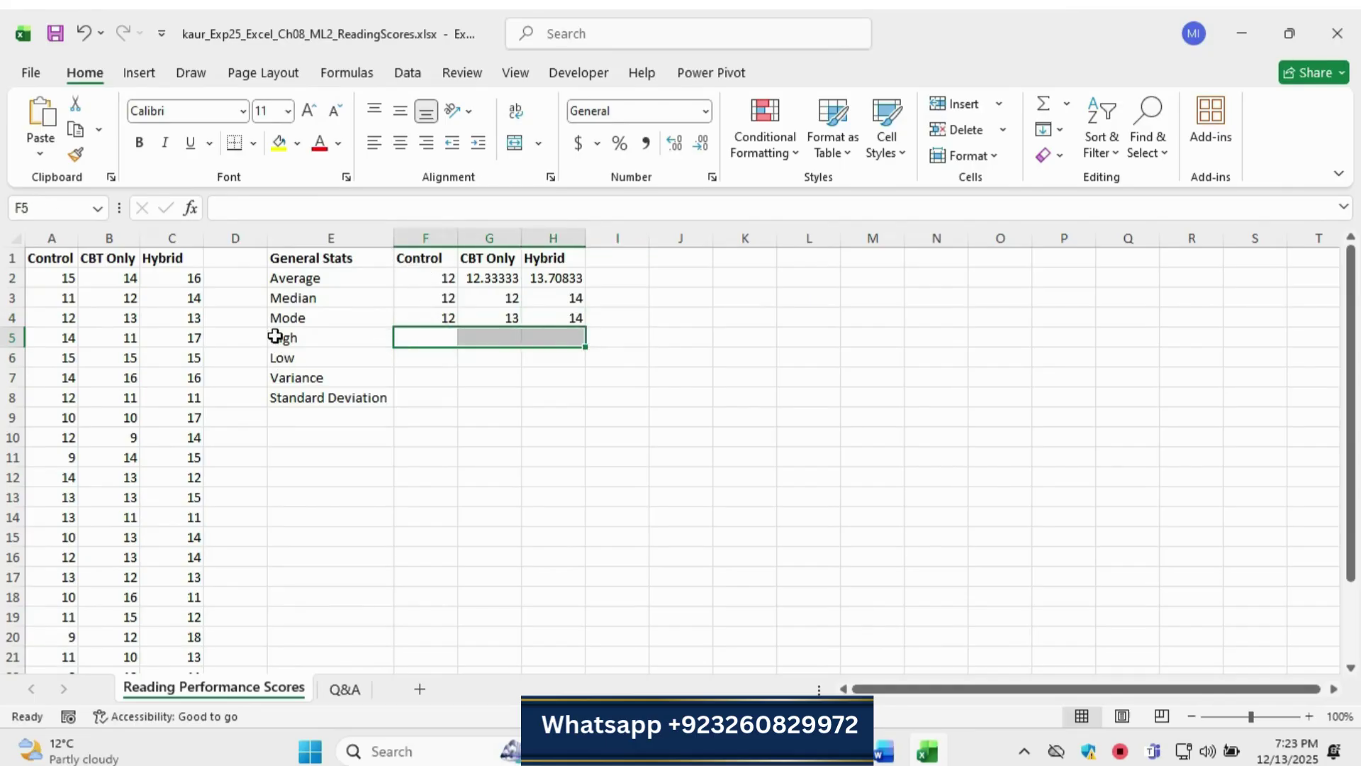
left_click(426, 336)
type("=")
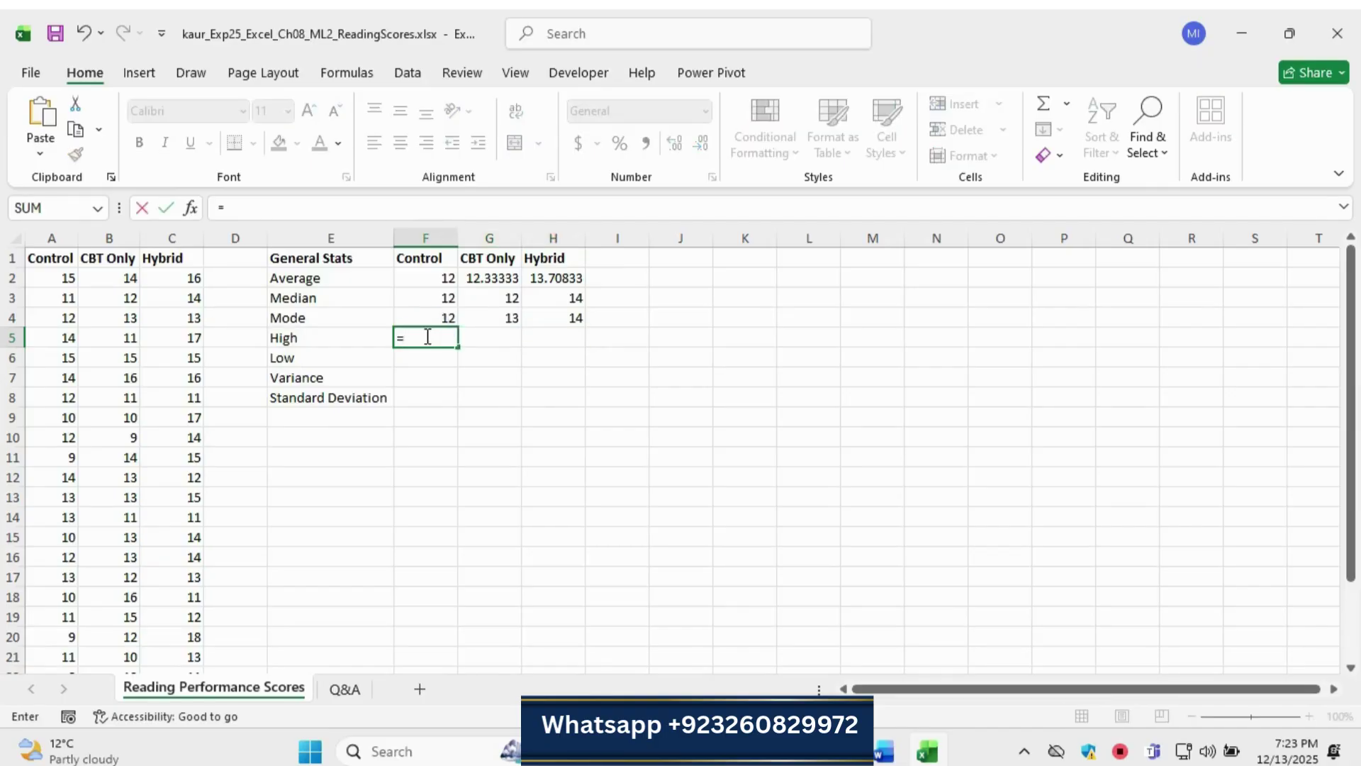
type("max")
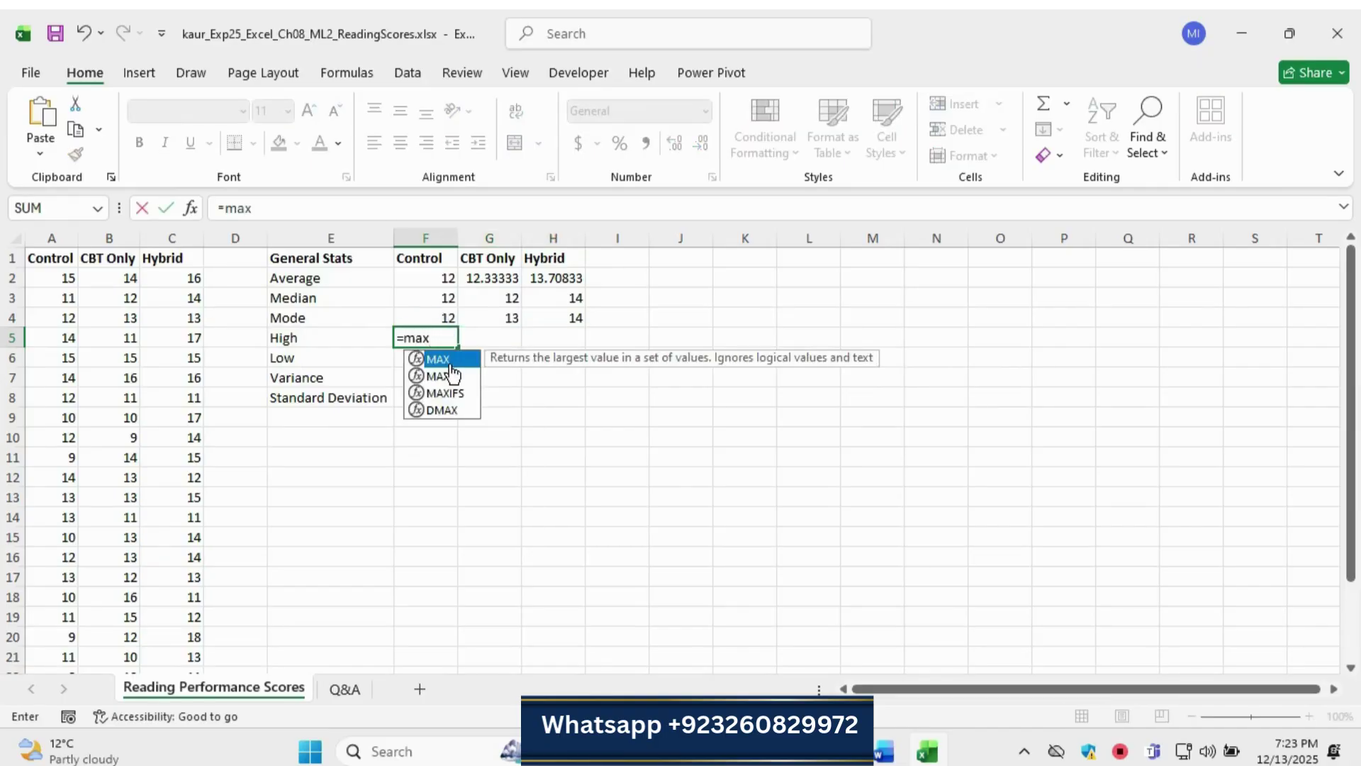
double_click(447, 358)
left_click_drag(68, 278, 68, 660)
type(")")
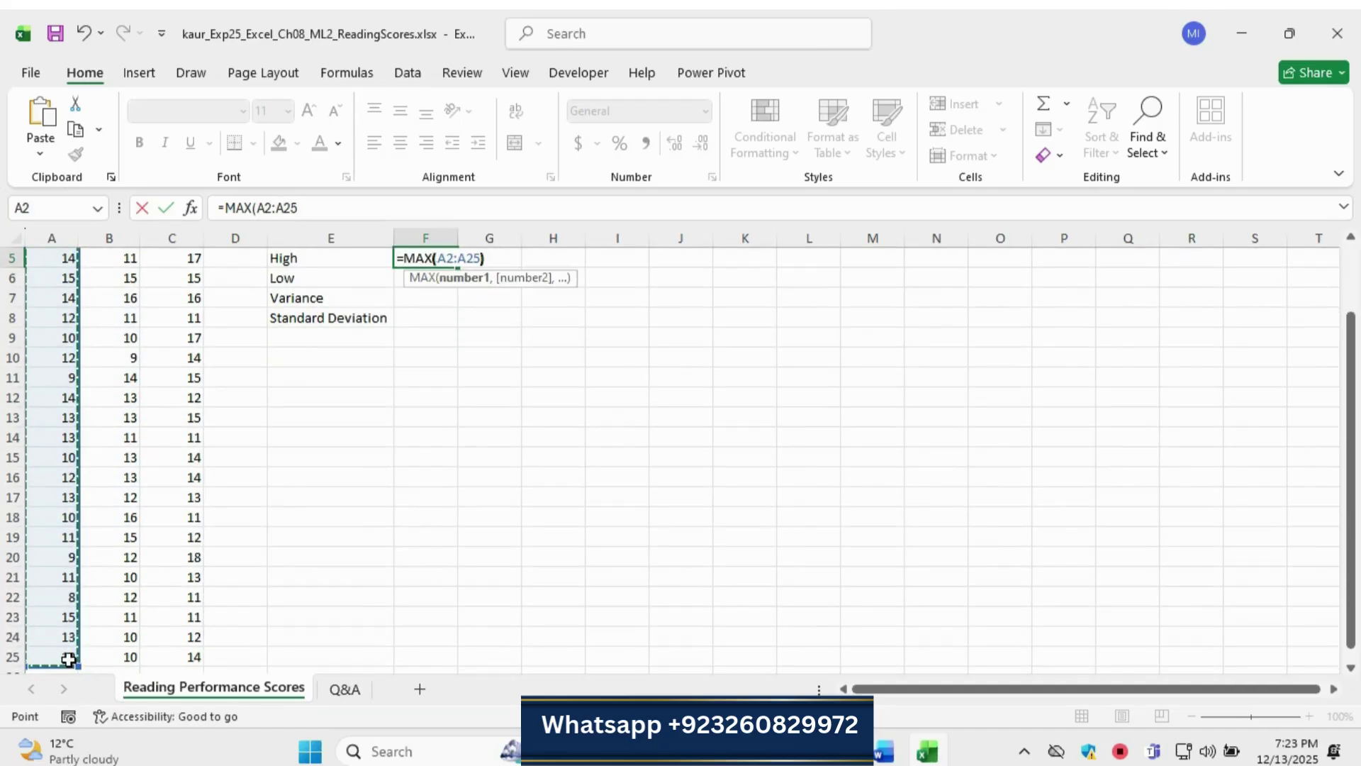
key("Return")
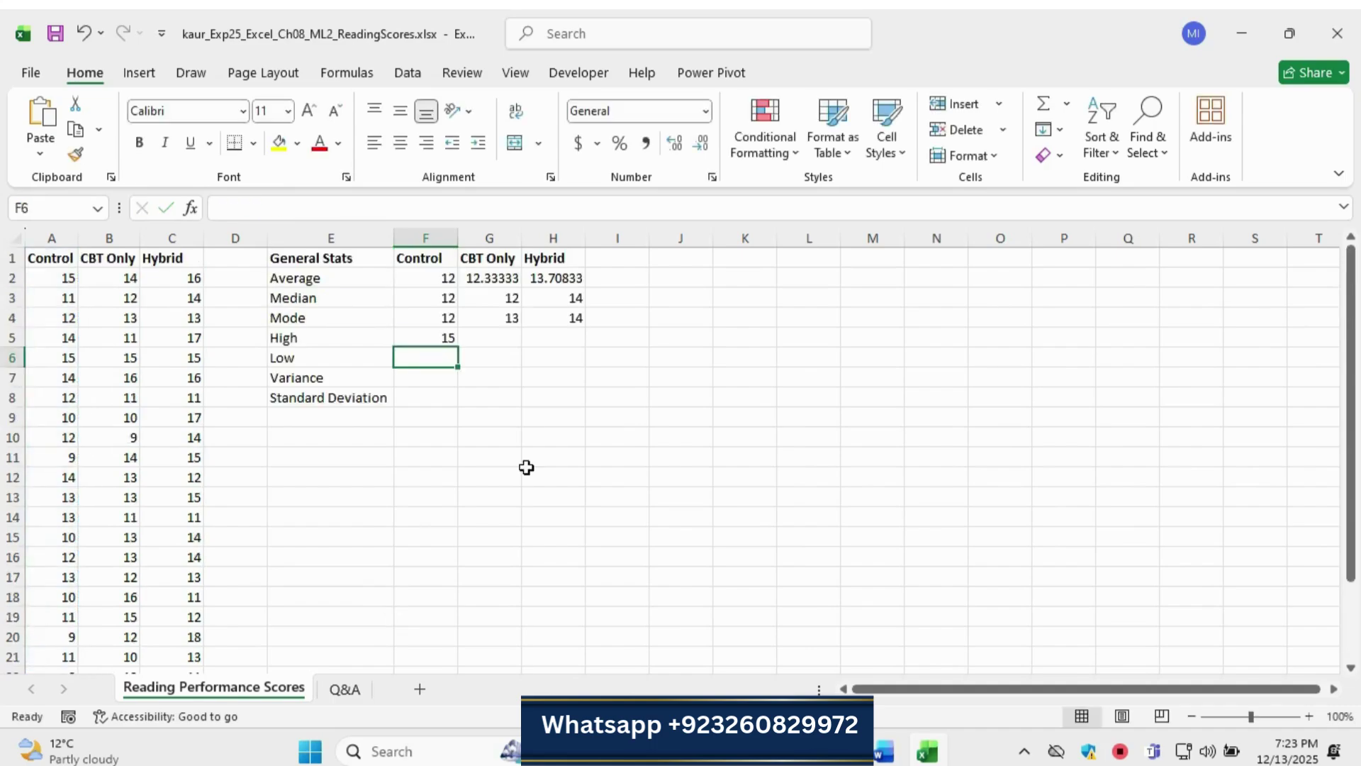
Calculate the CBT Only group's highest value in G5 with =MAX(B2:B25).
left_click(498, 339)
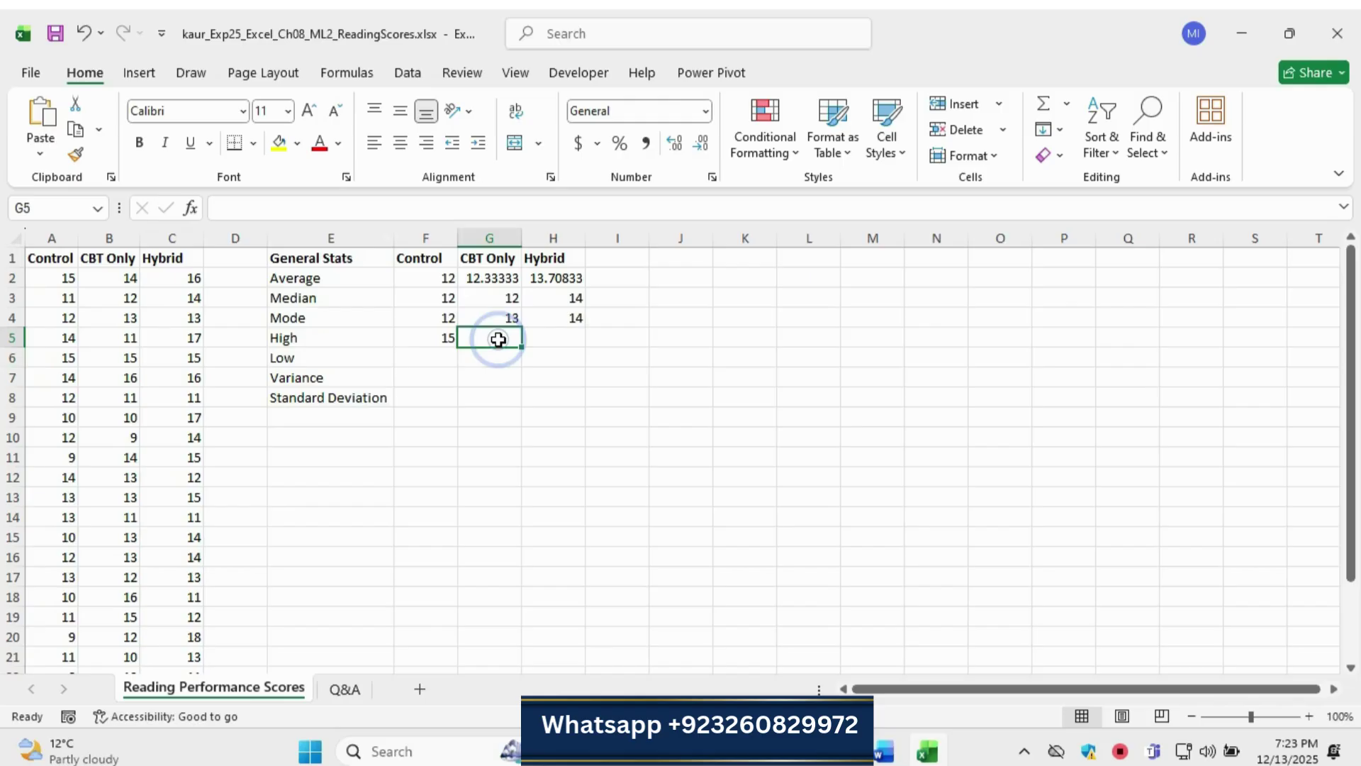
type("=")
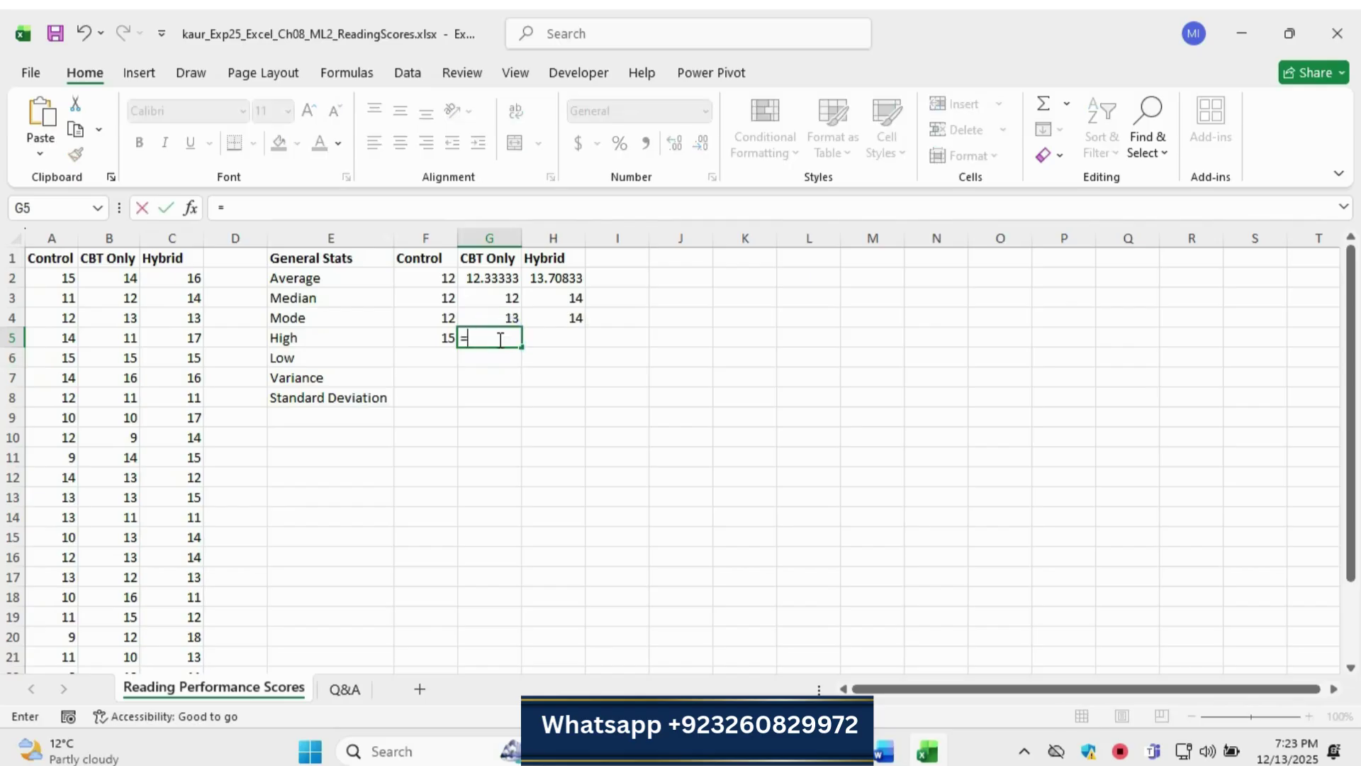
type("max")
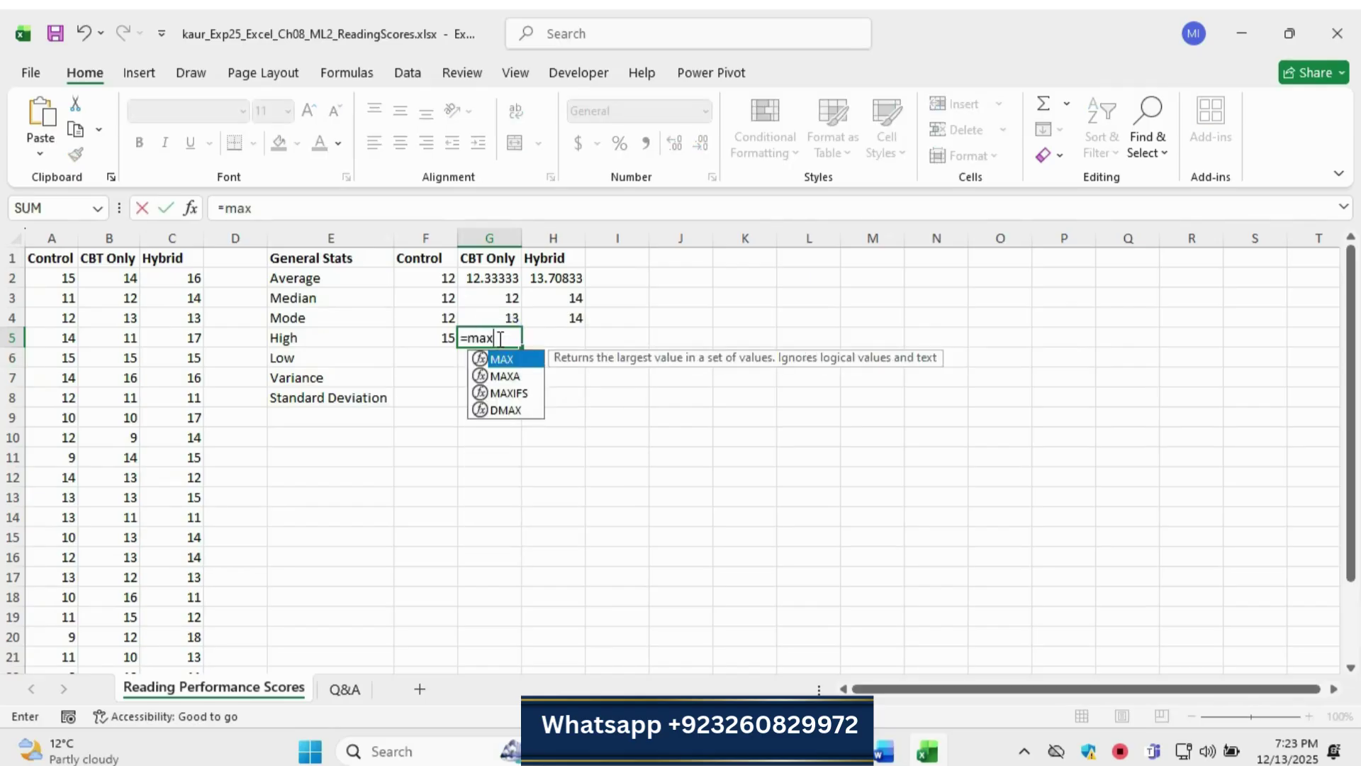
double_click(514, 360)
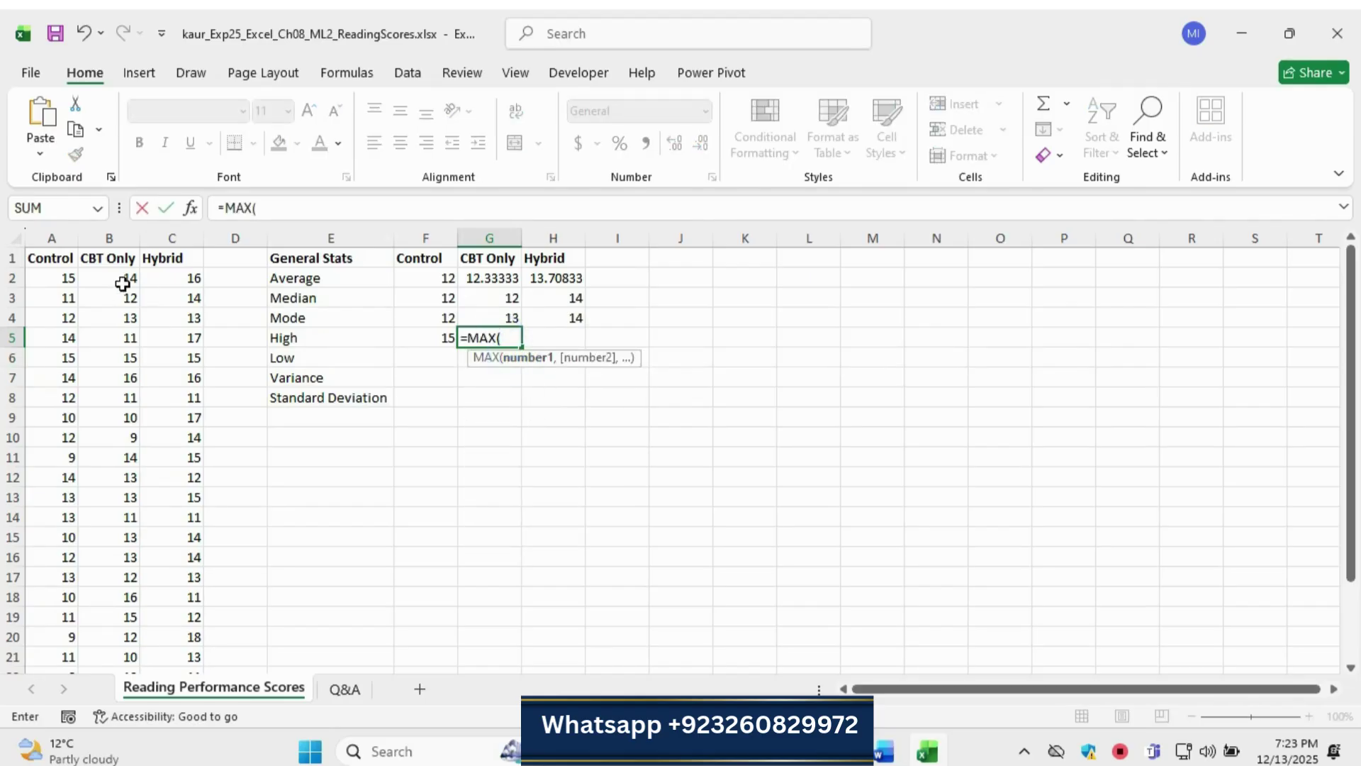
left_click_drag(121, 280, 125, 630)
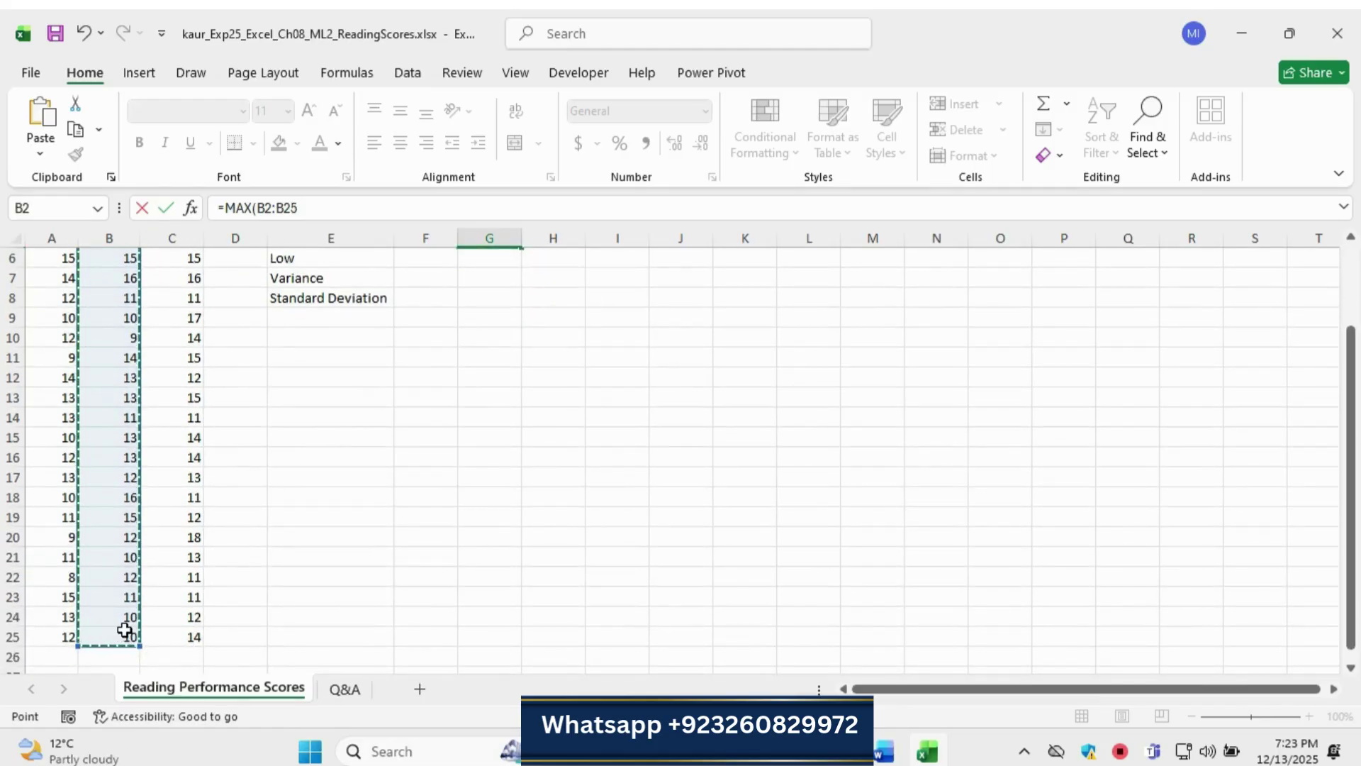
key("Return")
scroll(312, 582, "up", 2)
left_click(551, 339)
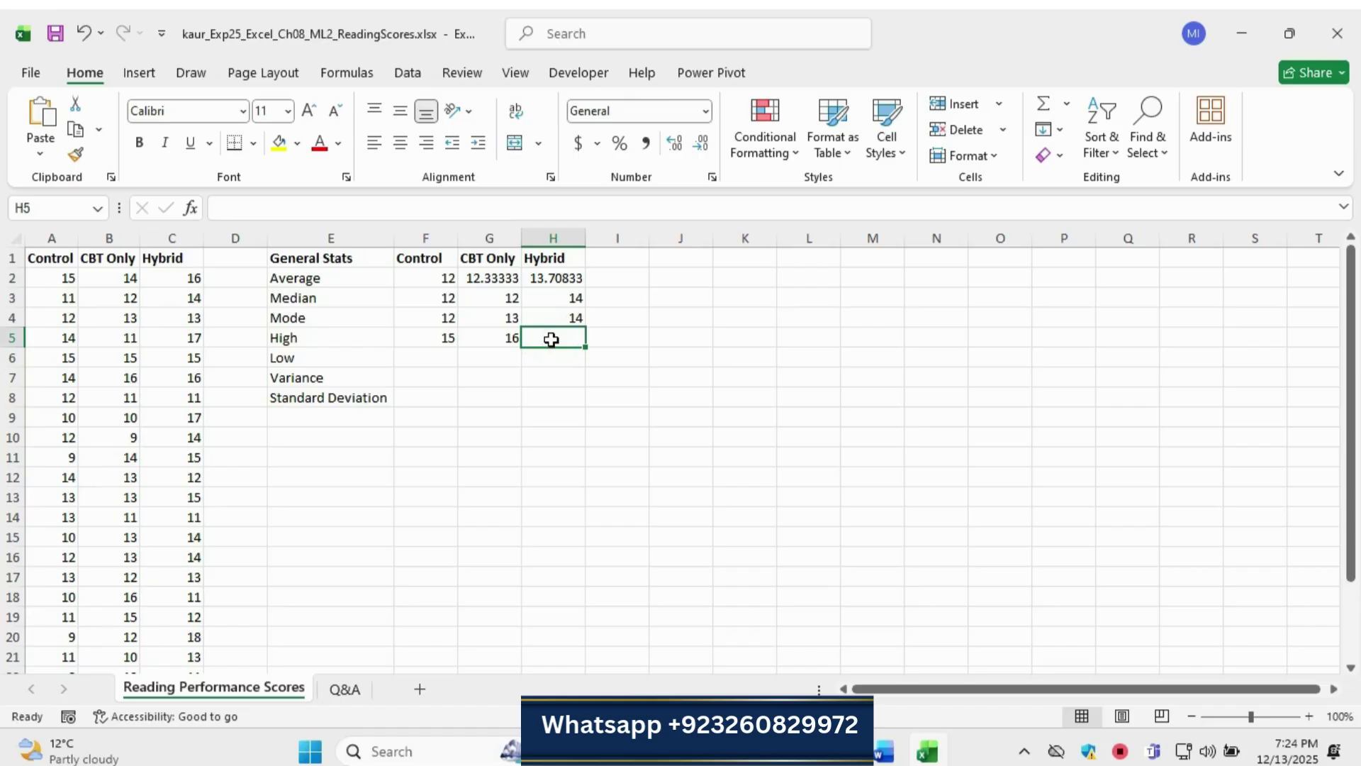
type("max")
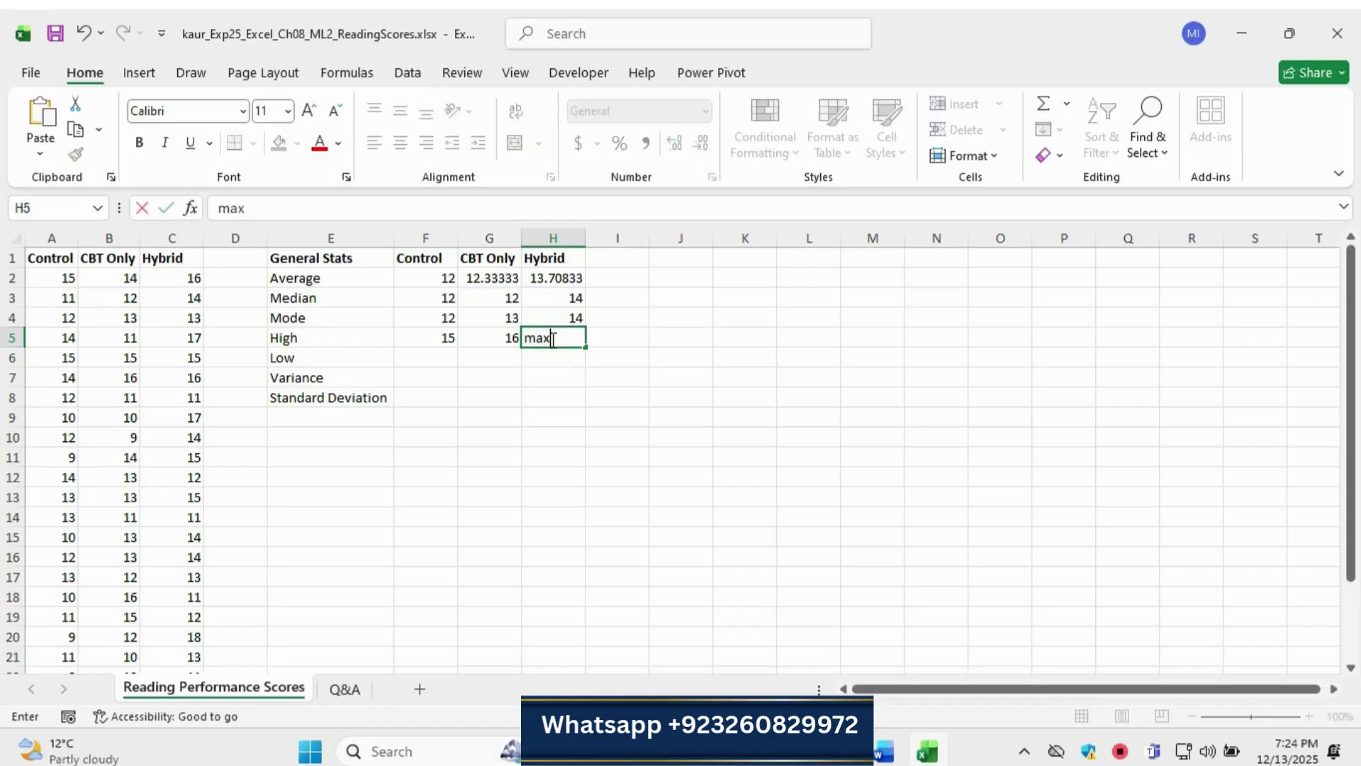
left_click_drag(190, 278, 193, 394)
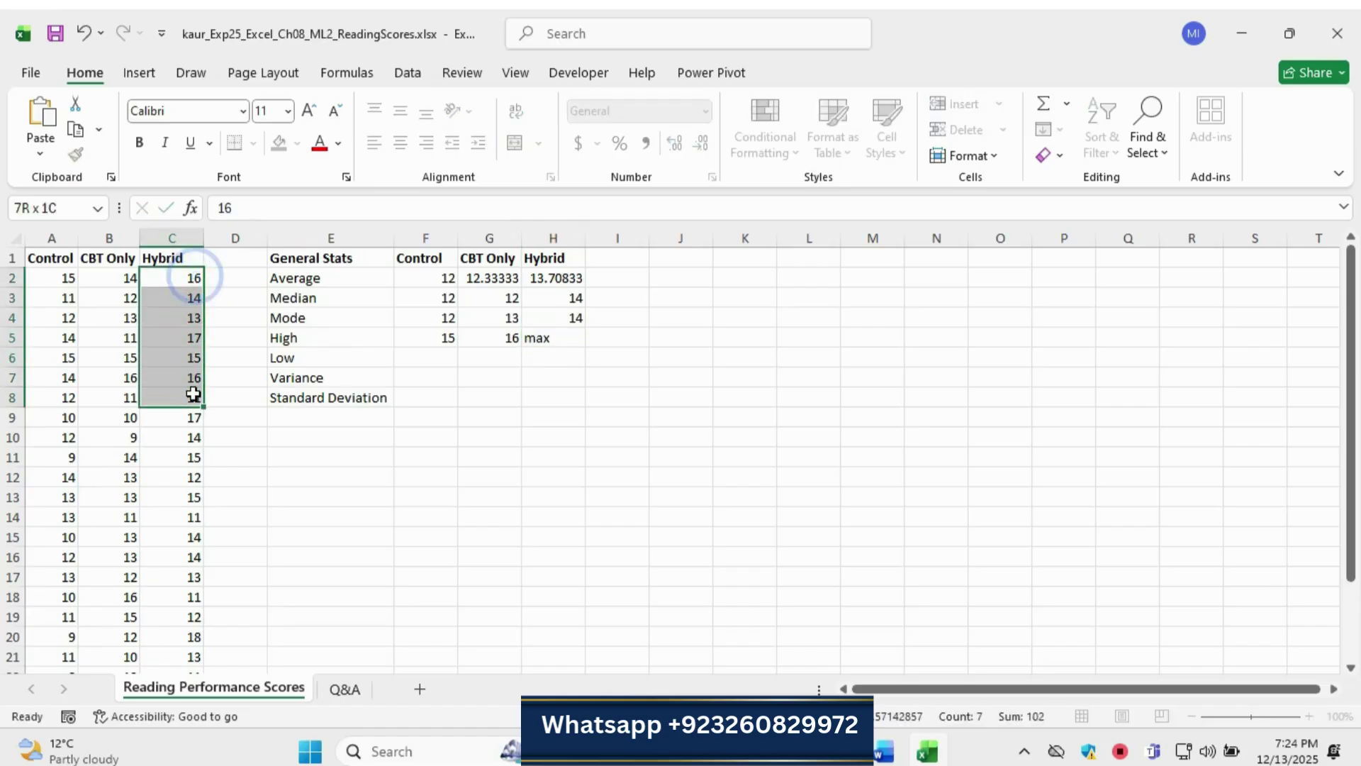
left_click(566, 338)
key("BackSpace")
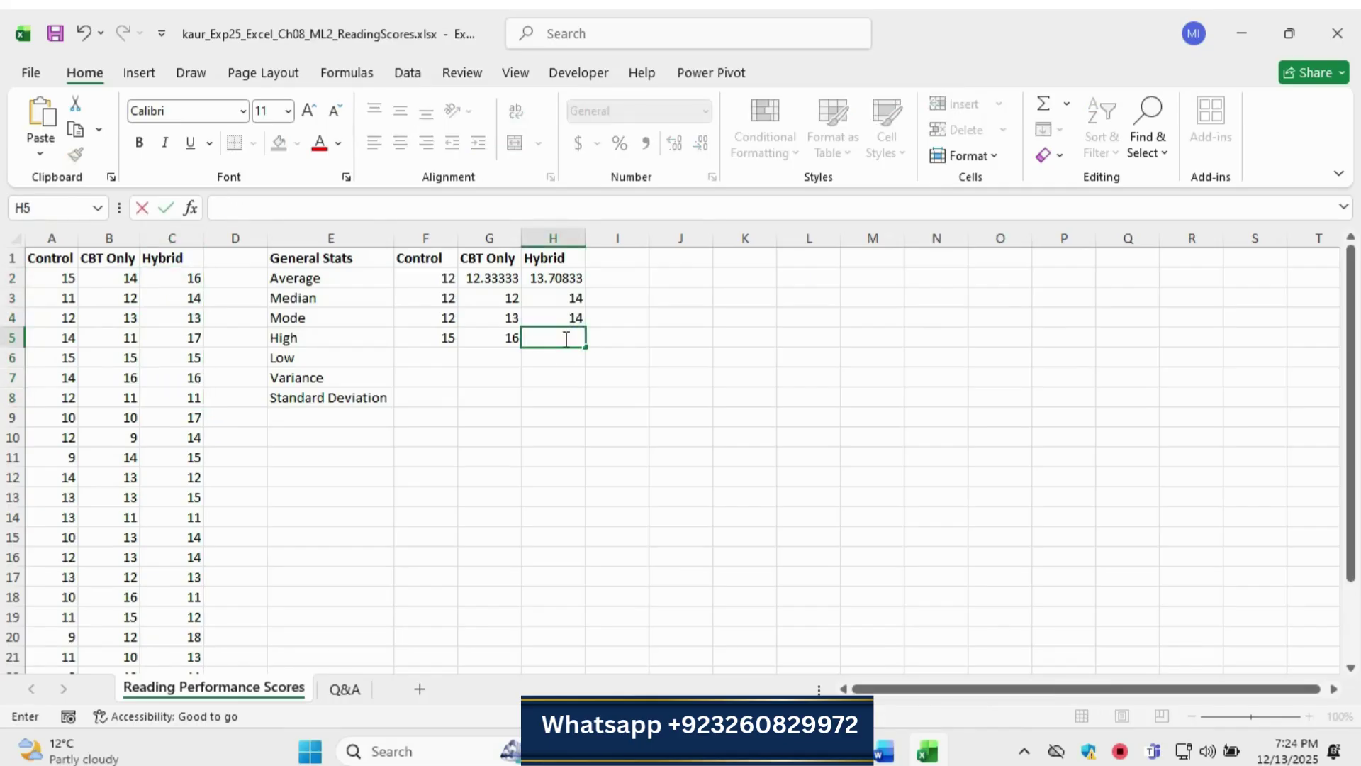
Calculate the Hybrid group's highest value in H5 with =MAX(C2:C25) and review the statistics in F1:H5.
type("=ma")
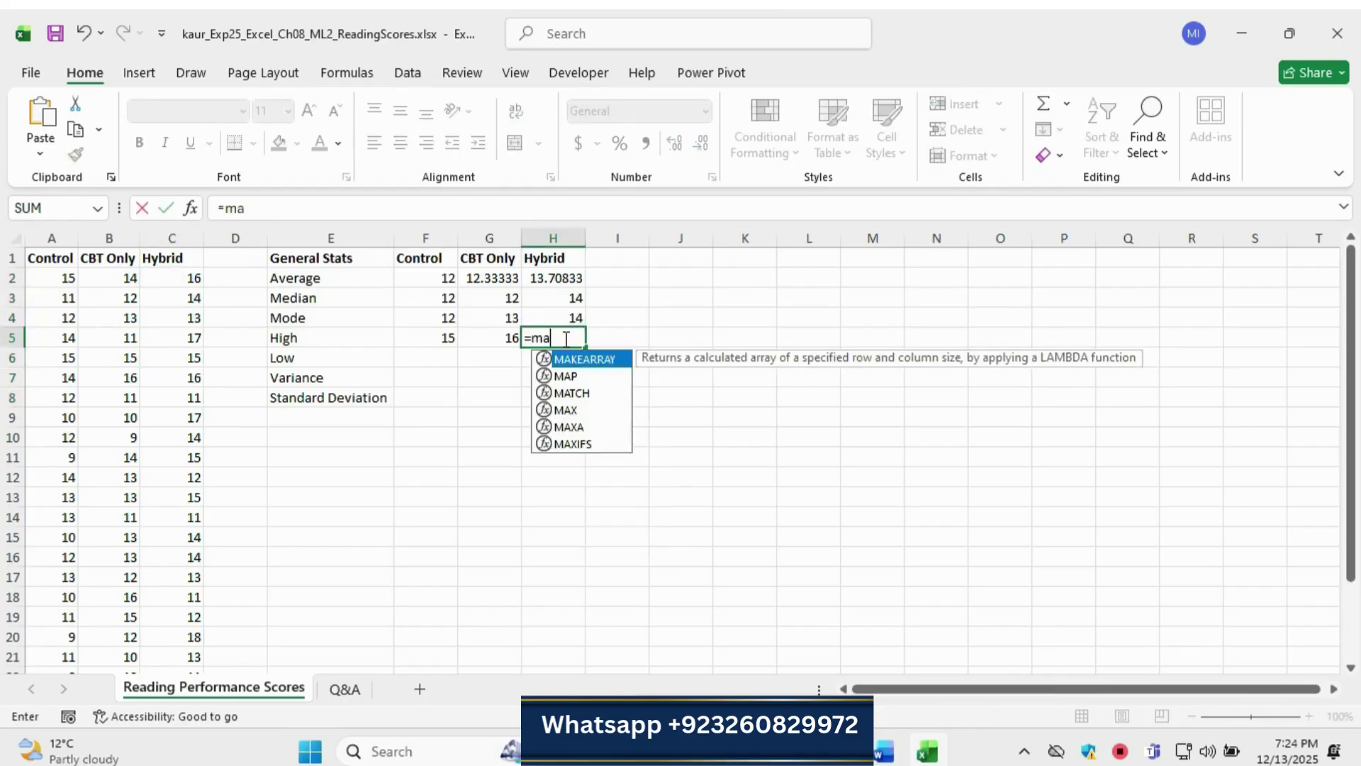
double_click(572, 410)
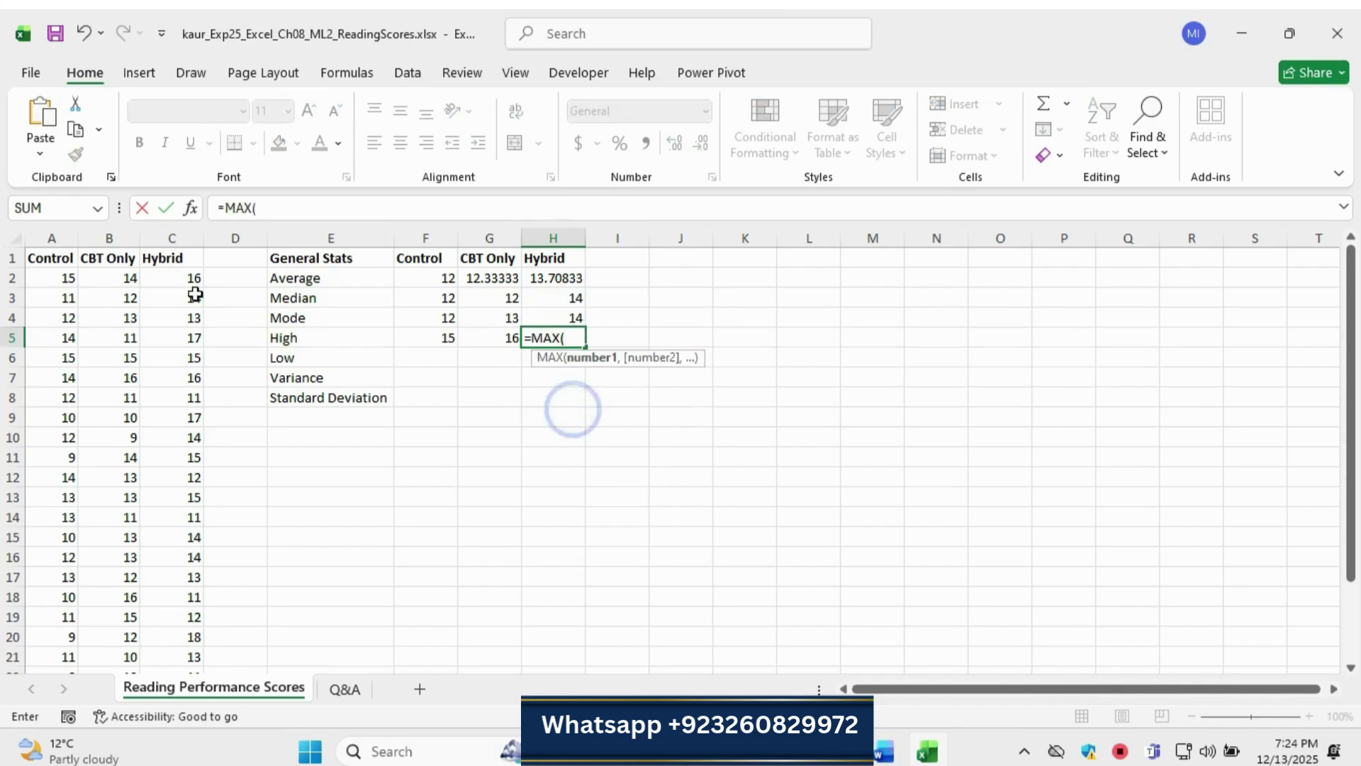
left_click_drag(190, 282, 190, 639)
left_click(332, 204)
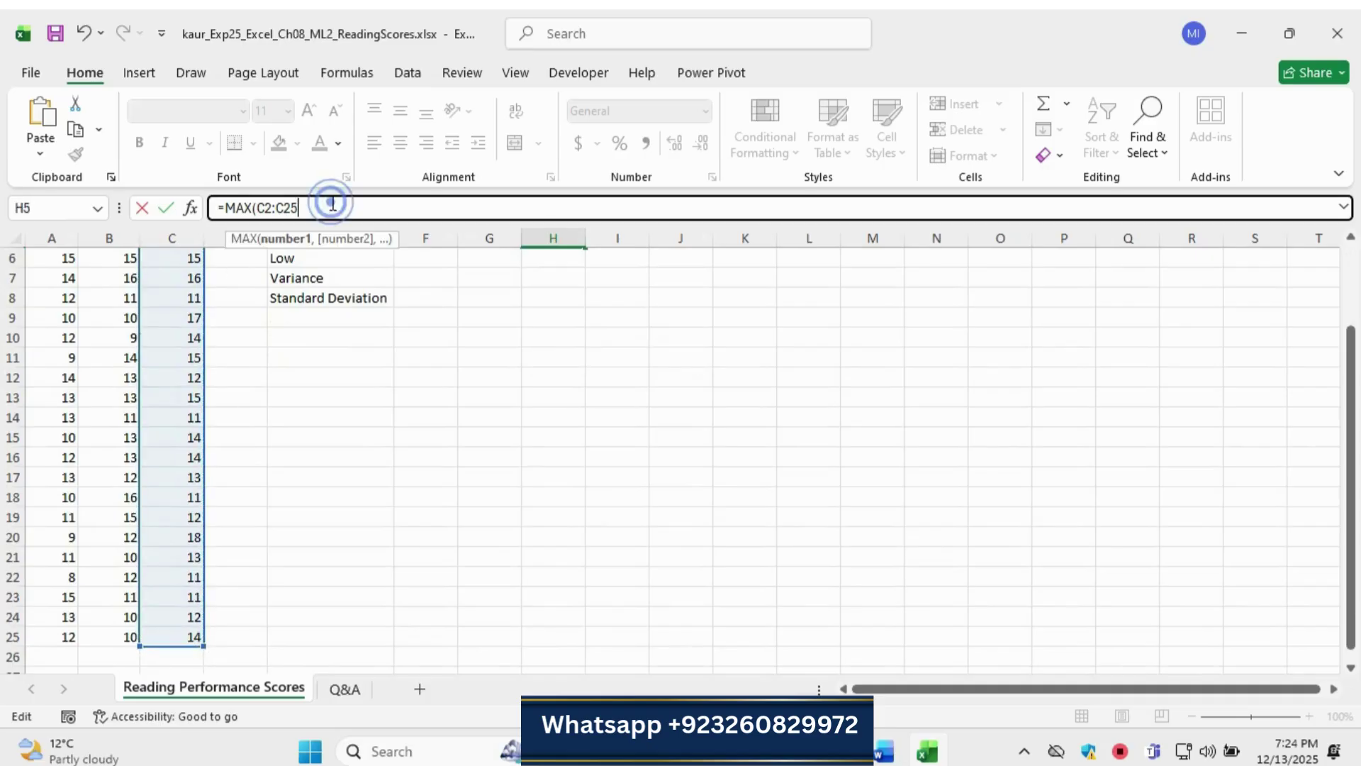
key("Return")
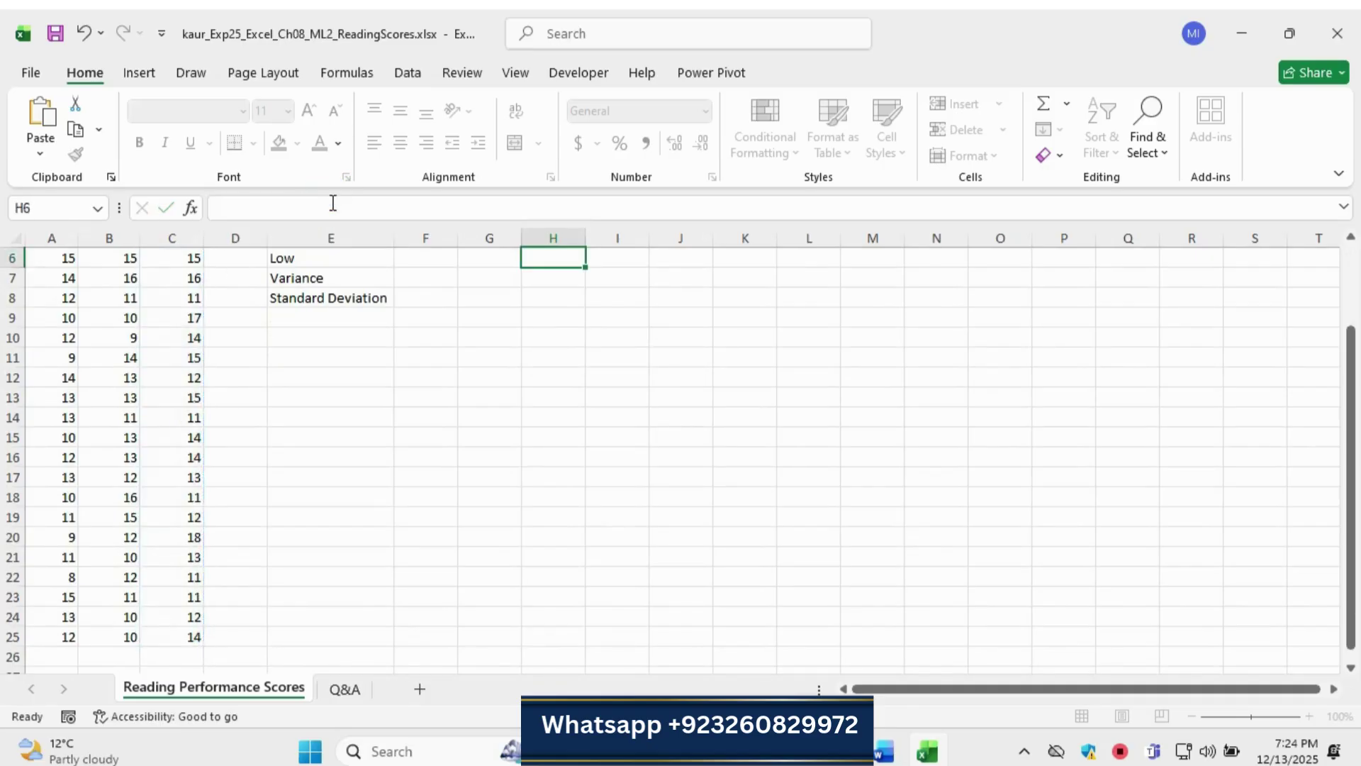
scroll(535, 351, "up", 2)
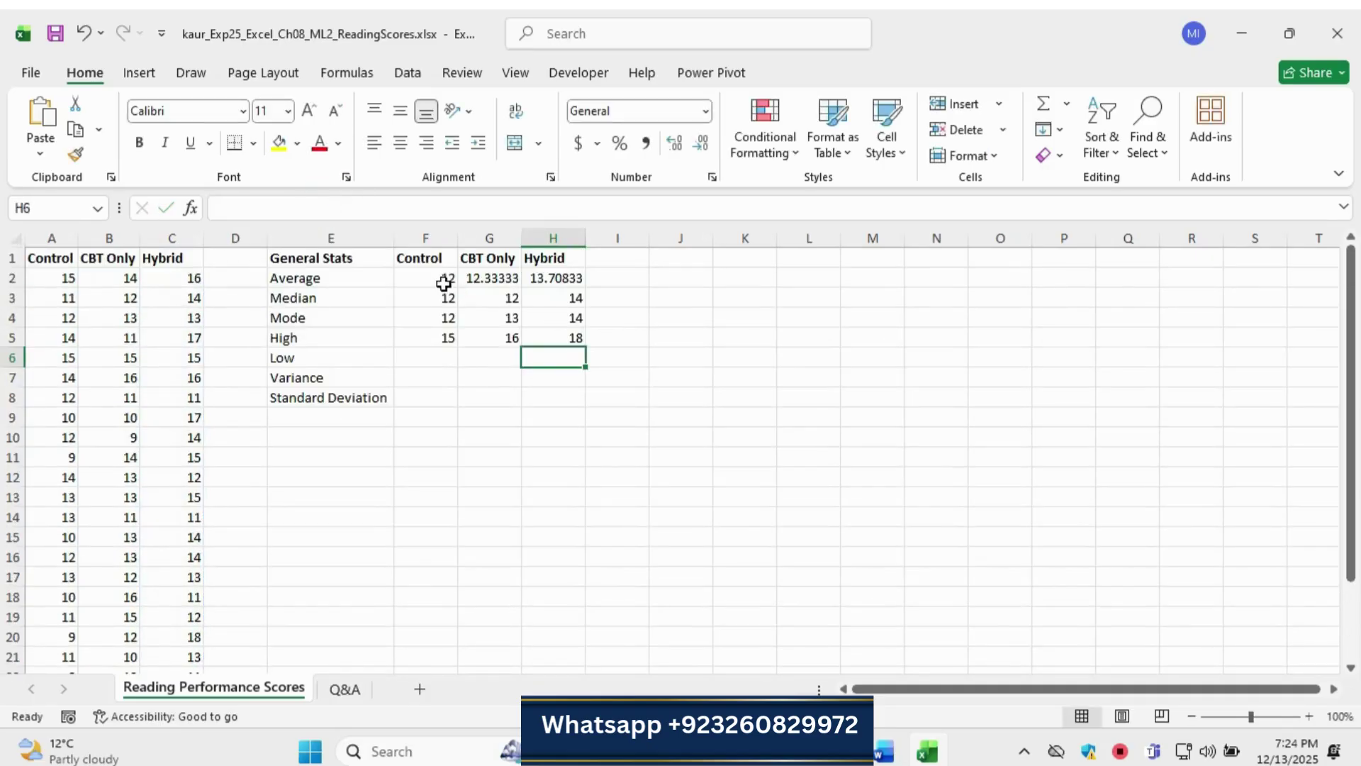
left_click(401, 261)
left_click_drag(415, 274, 571, 343)
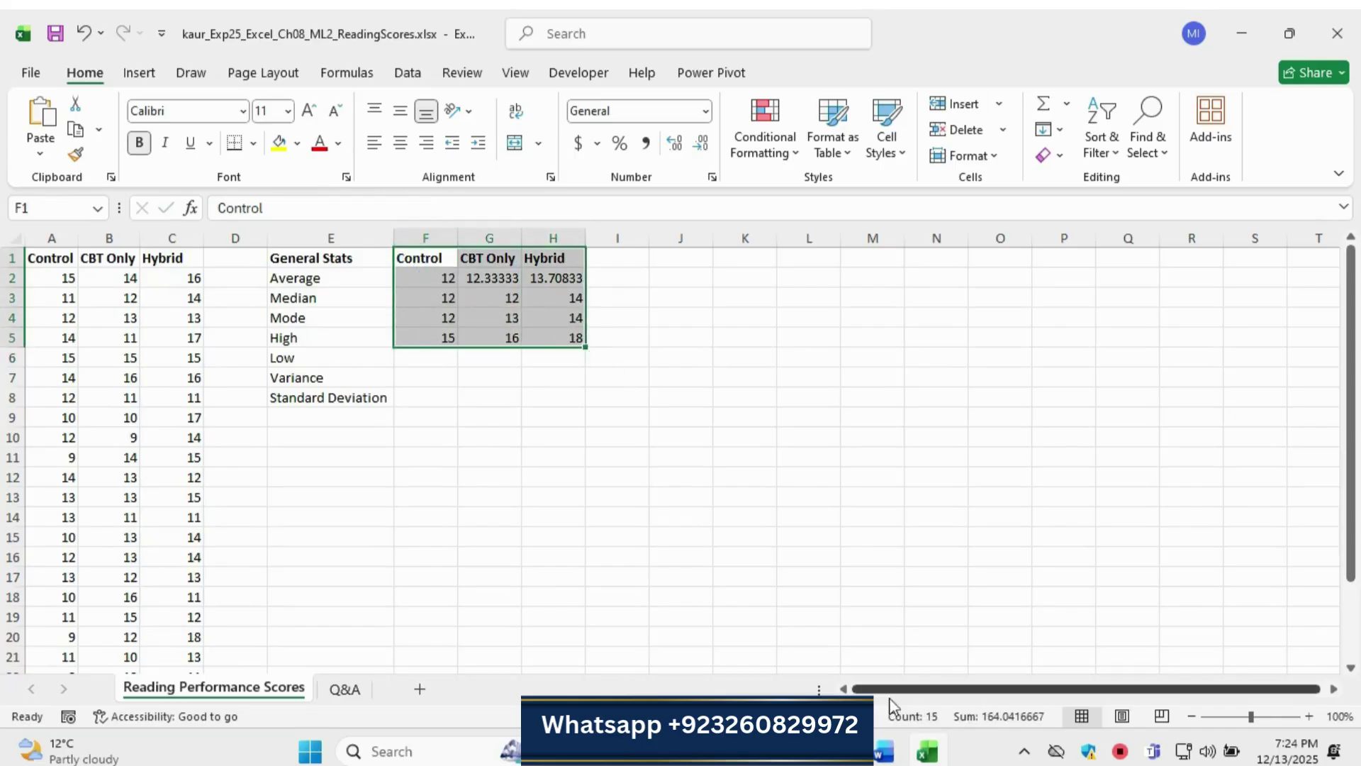
Switch to the Word instructions and clear the turquoise highlight from the step 5 instruction about the highest value.
left_click(884, 751)
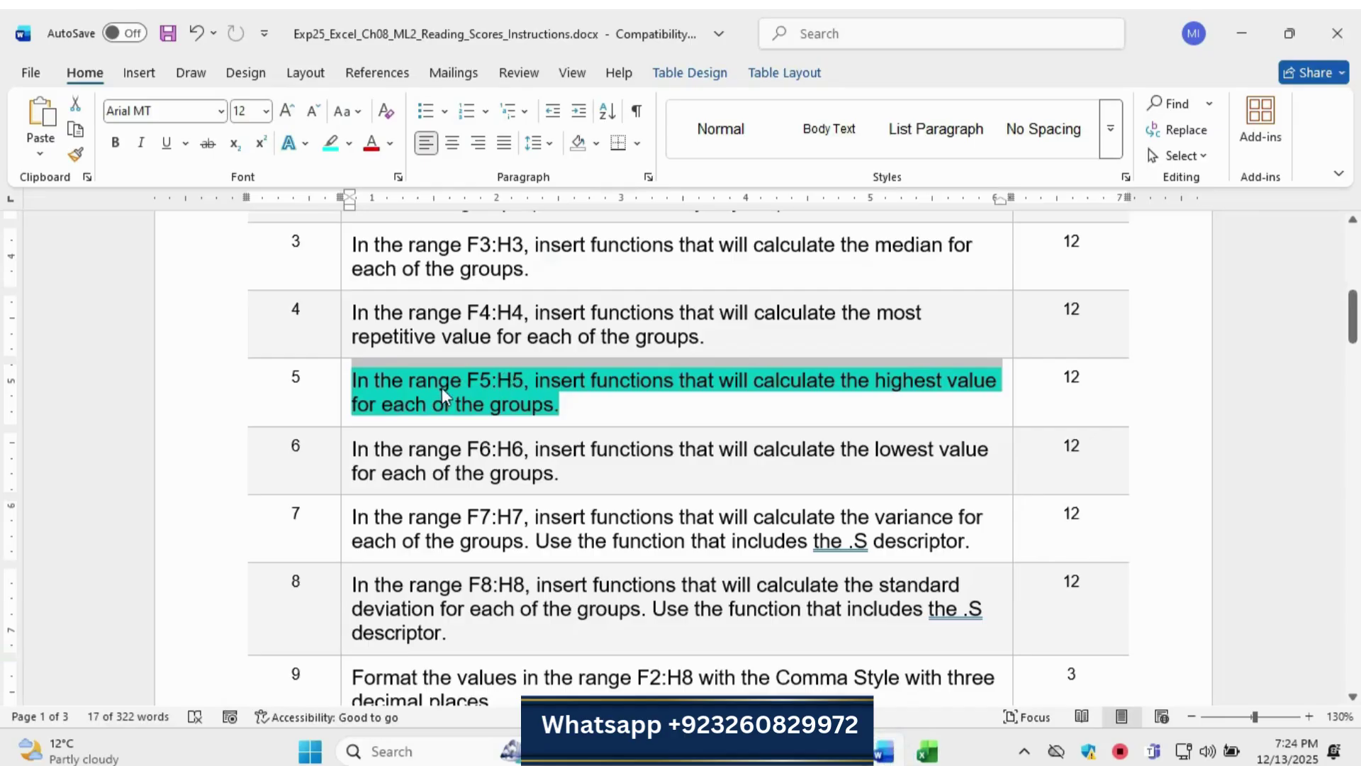
left_click(613, 406)
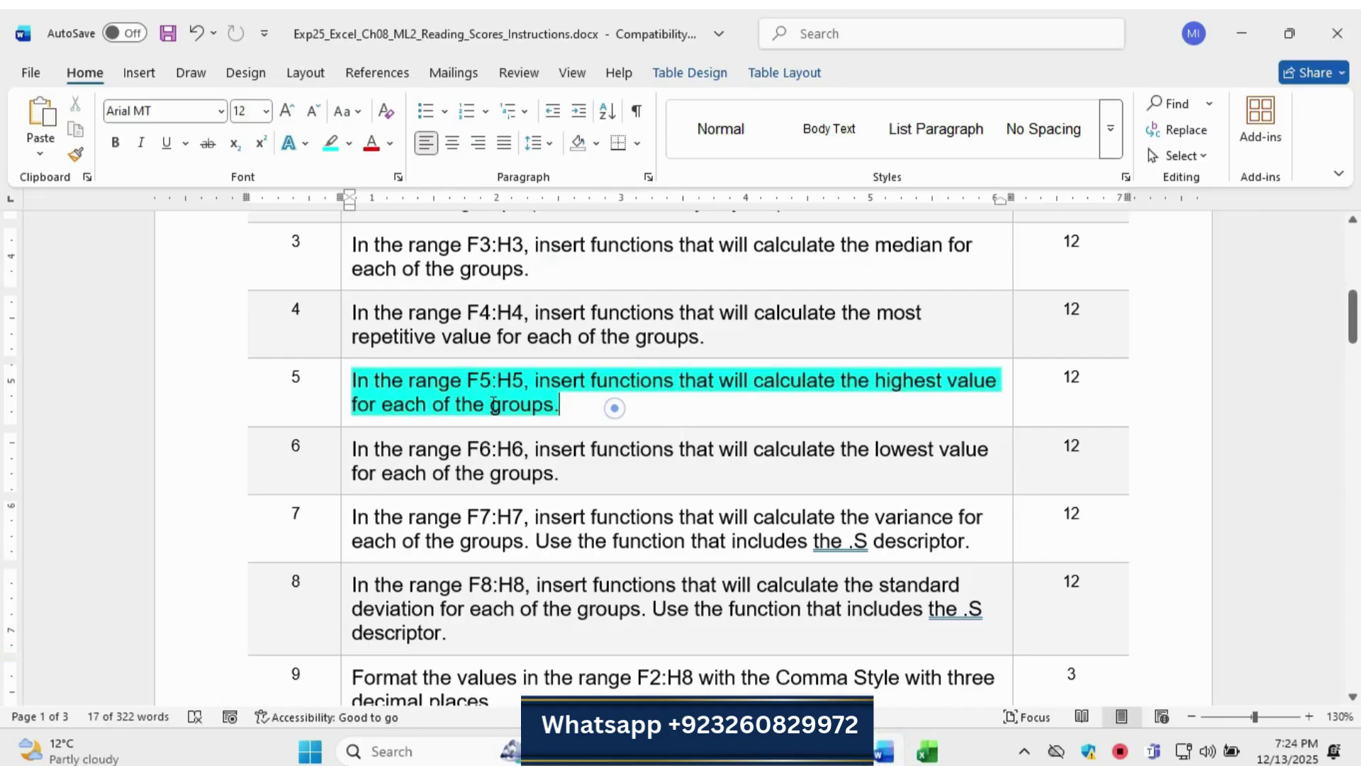
left_click(343, 380)
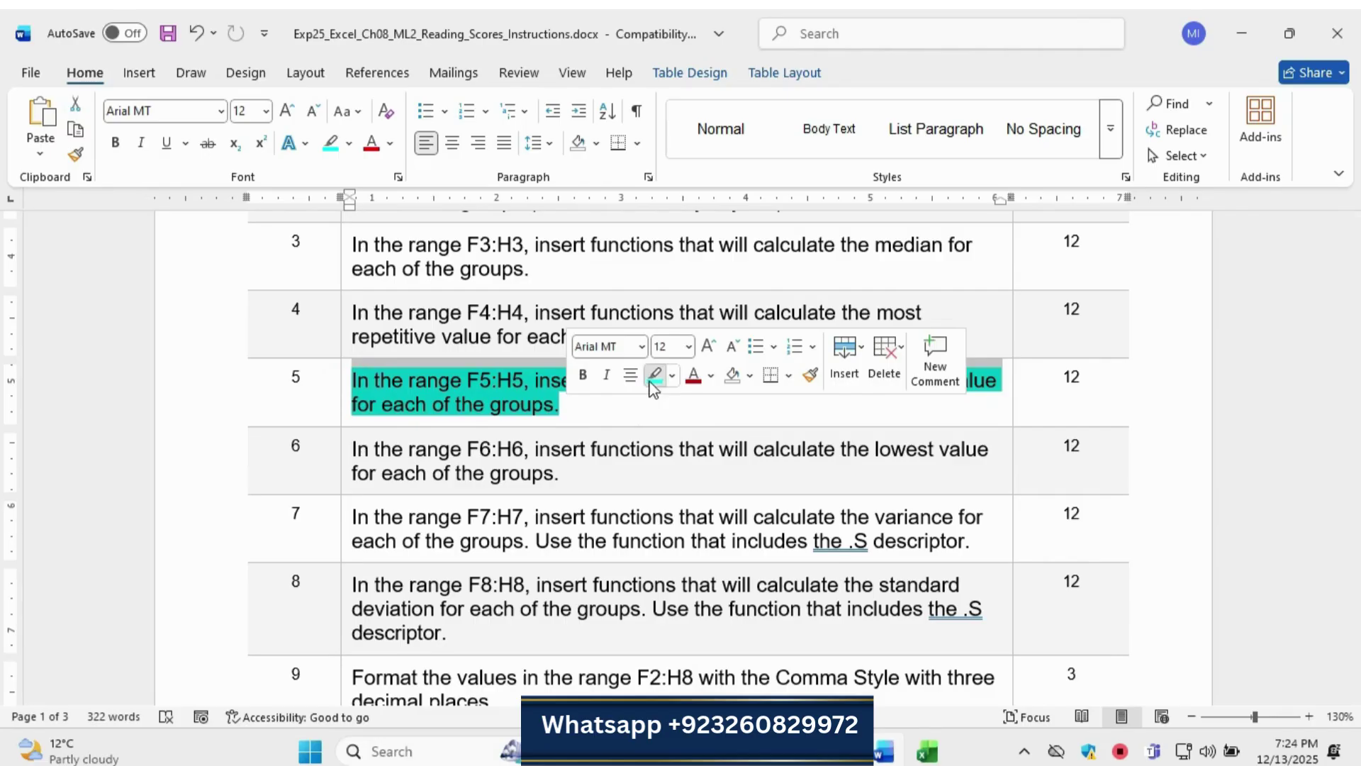
left_click(654, 386)
left_click(631, 405)
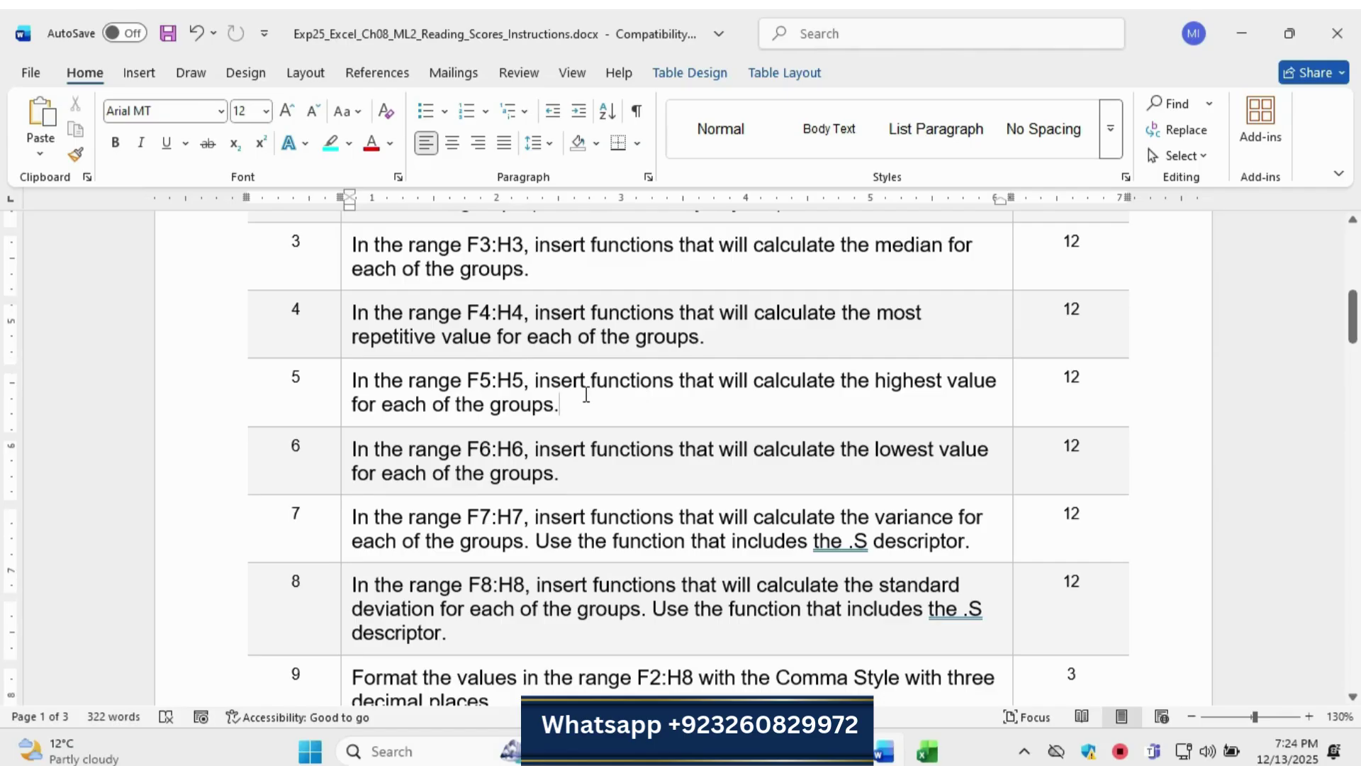
Highlight the step 6 instruction about the lowest values in F6:H6 in turquoise and read it.
scroll(587, 389, "down", 3)
triple_click(351, 329)
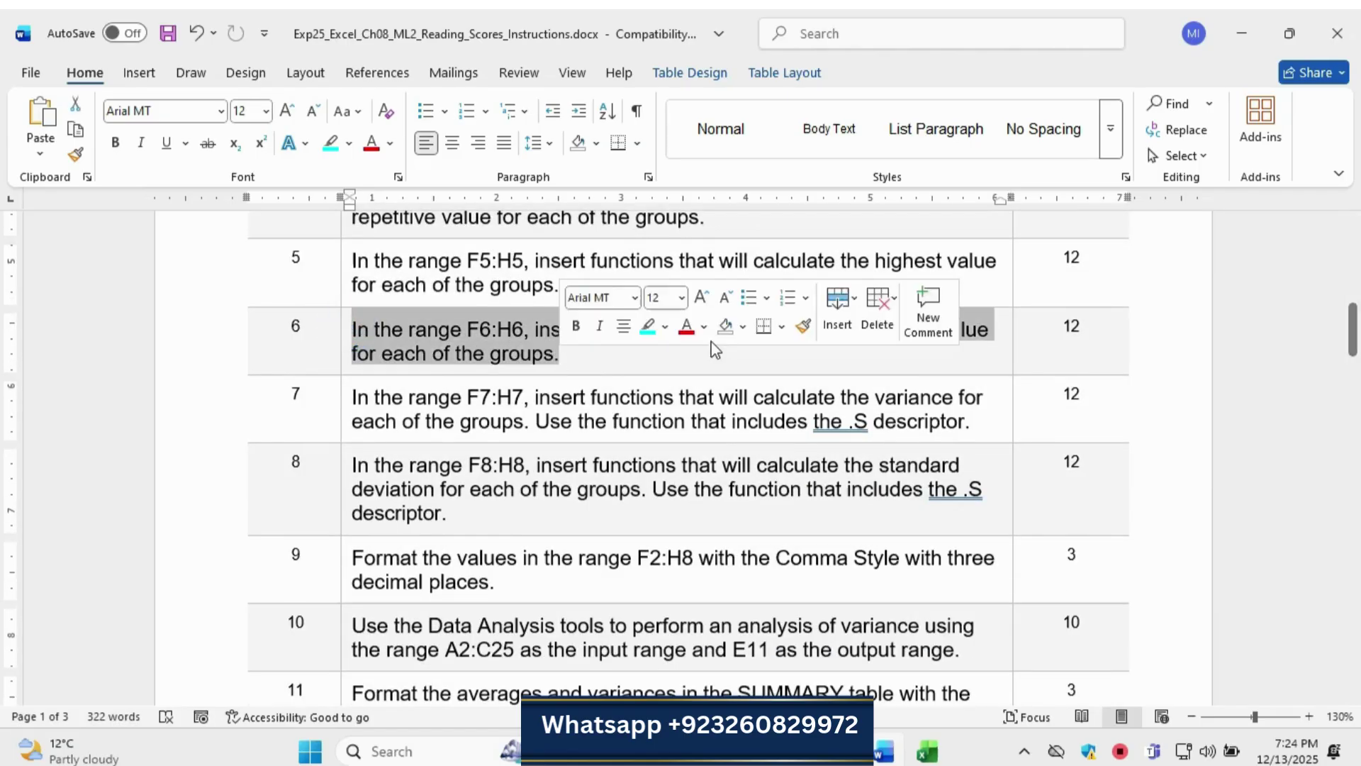
left_click(647, 326)
left_click(583, 366)
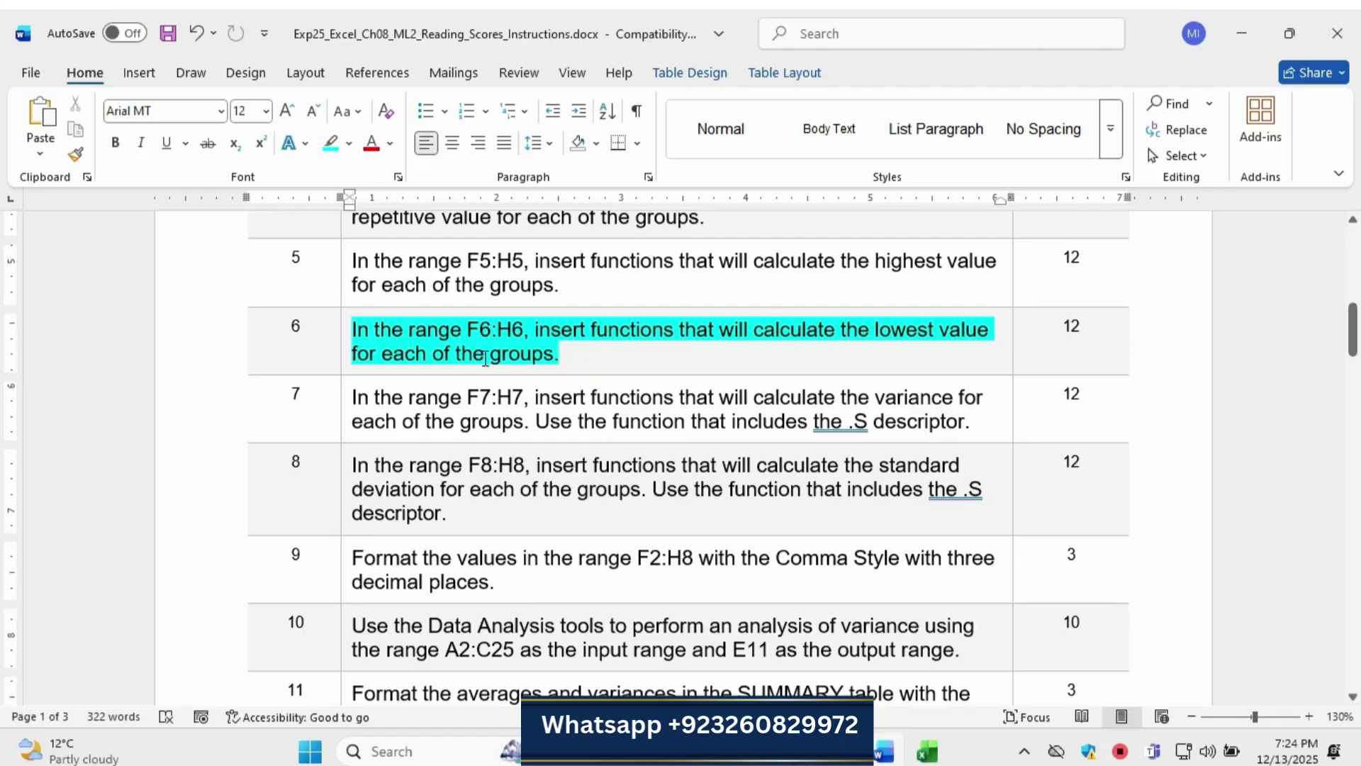
left_click_drag(353, 329, 565, 352)
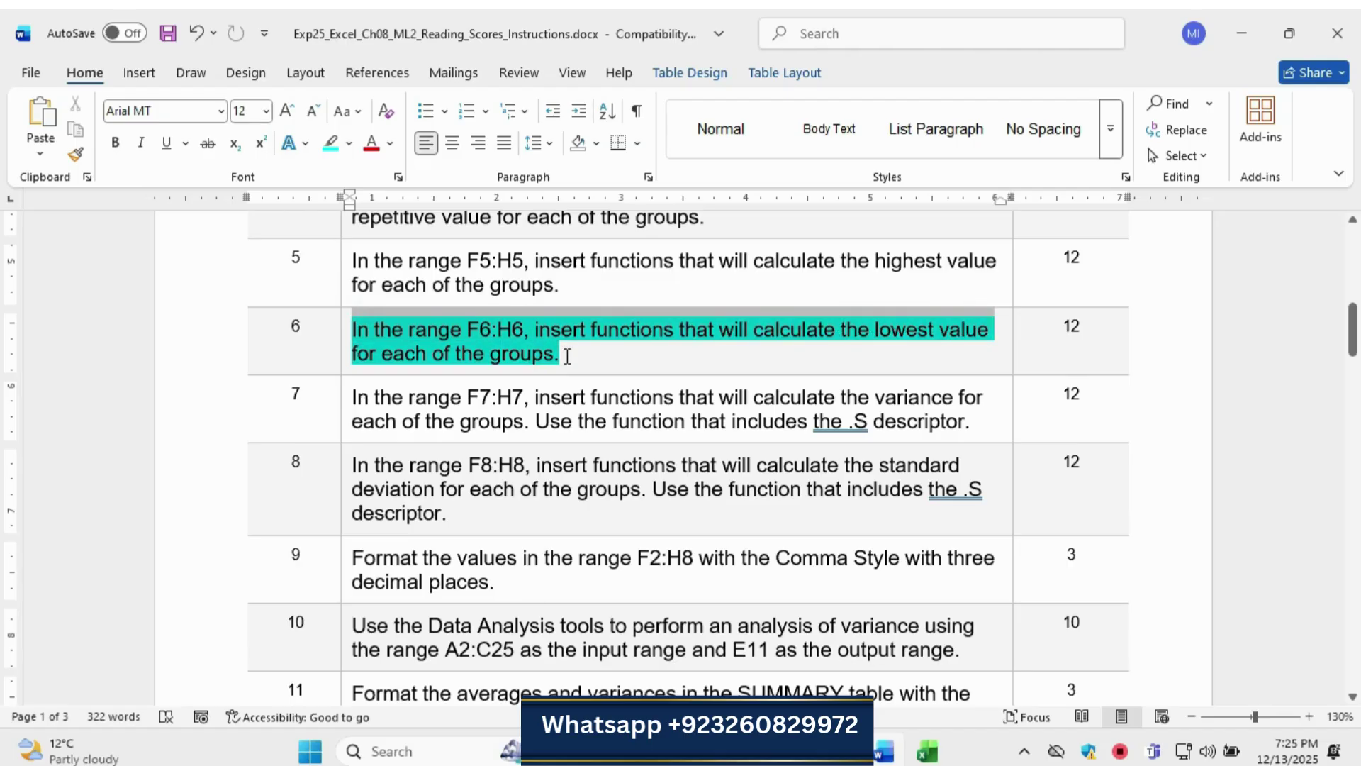
Switch to the Excel workbook and calculate the Control group's lowest value in F6 with MIN over the Control scores in column A.
left_click(916, 757)
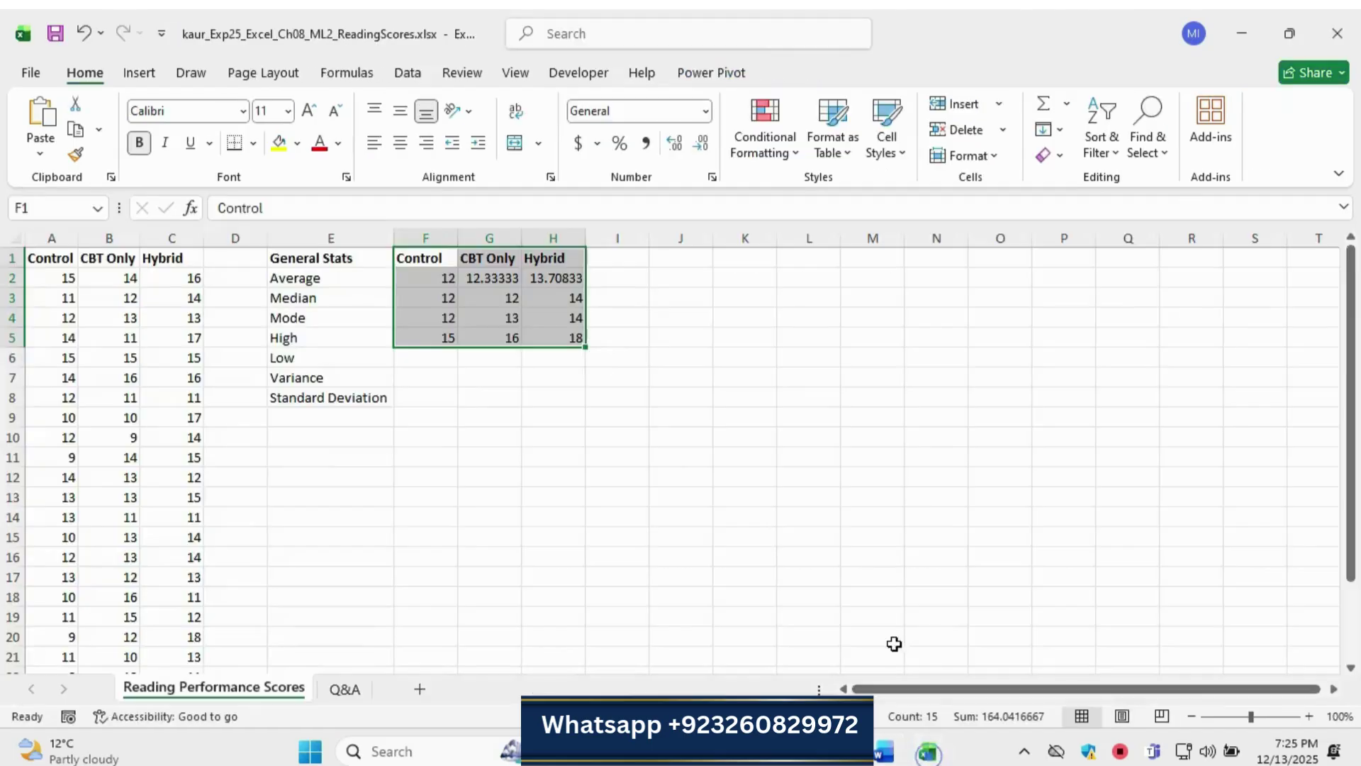
left_click(410, 363)
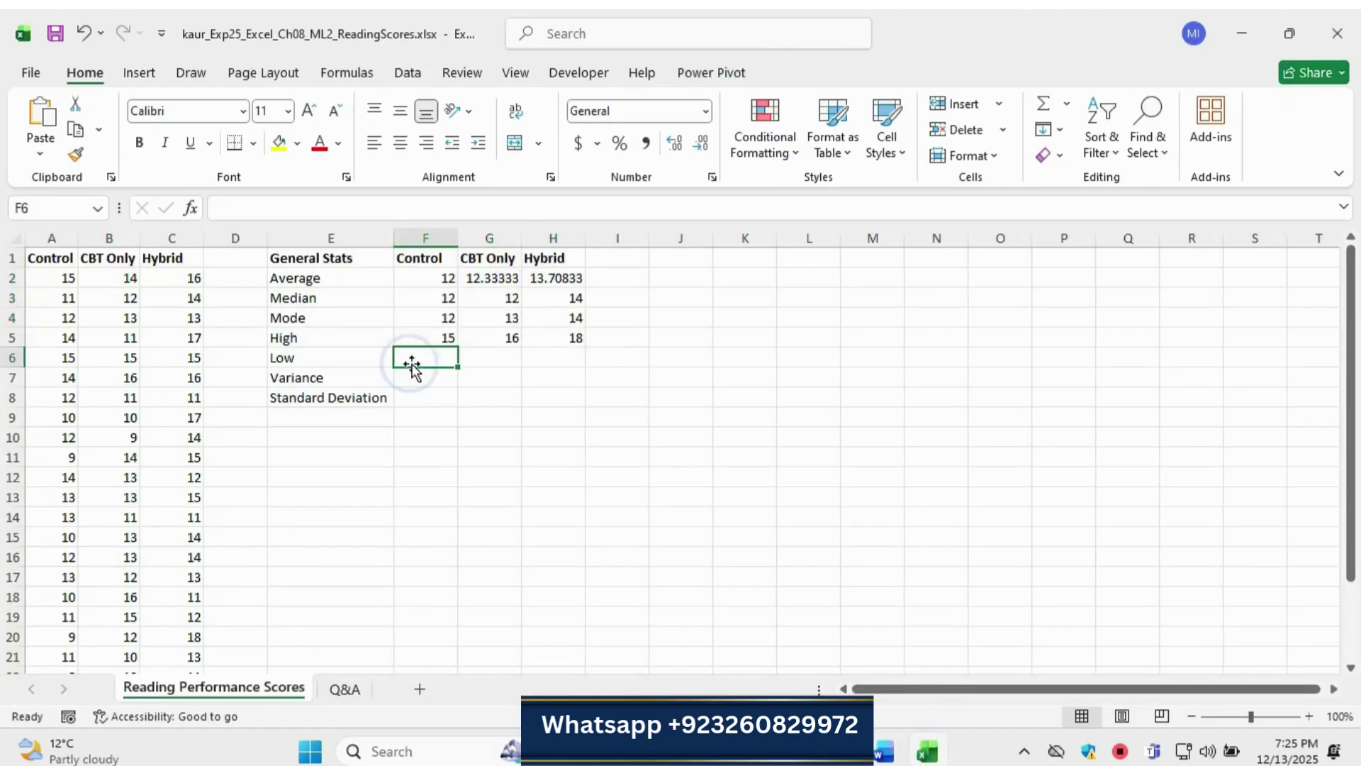
left_click_drag(419, 358, 560, 358)
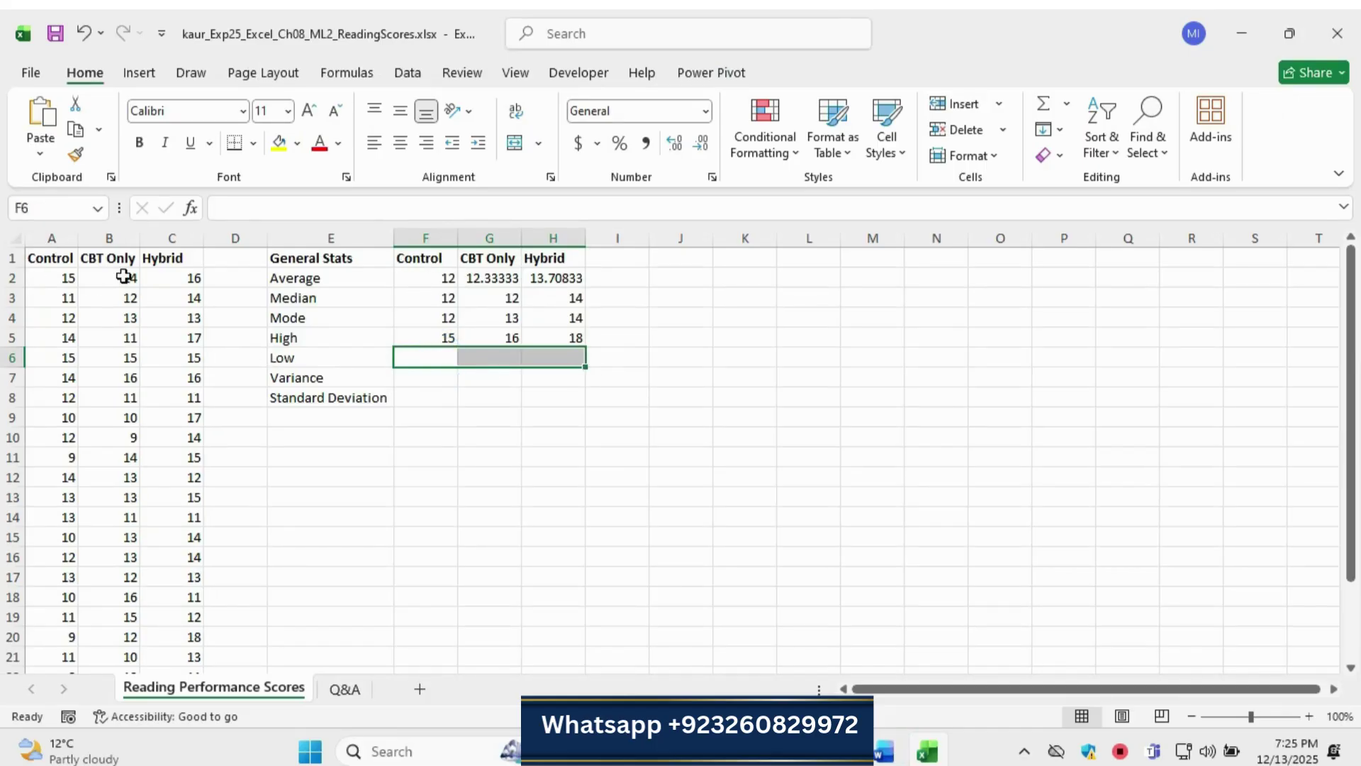
left_click(414, 354)
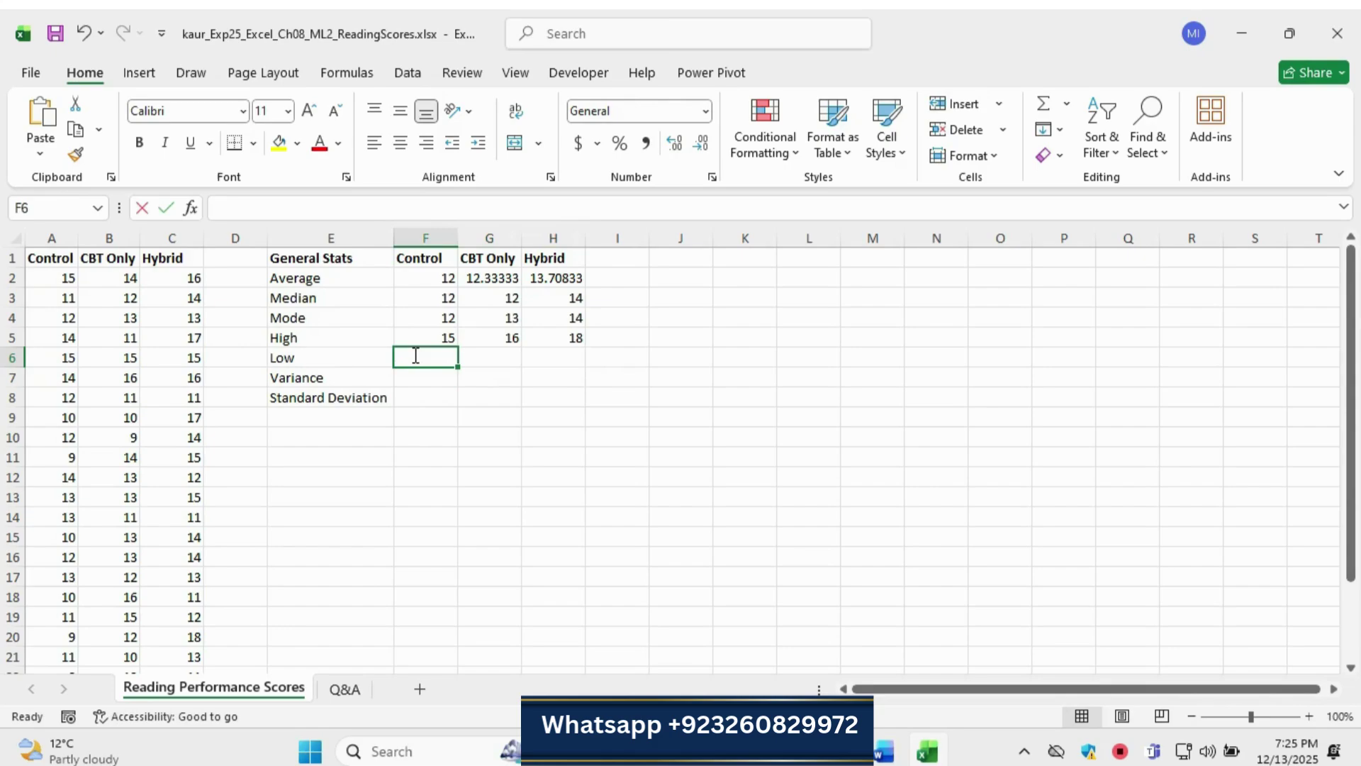
type("=min")
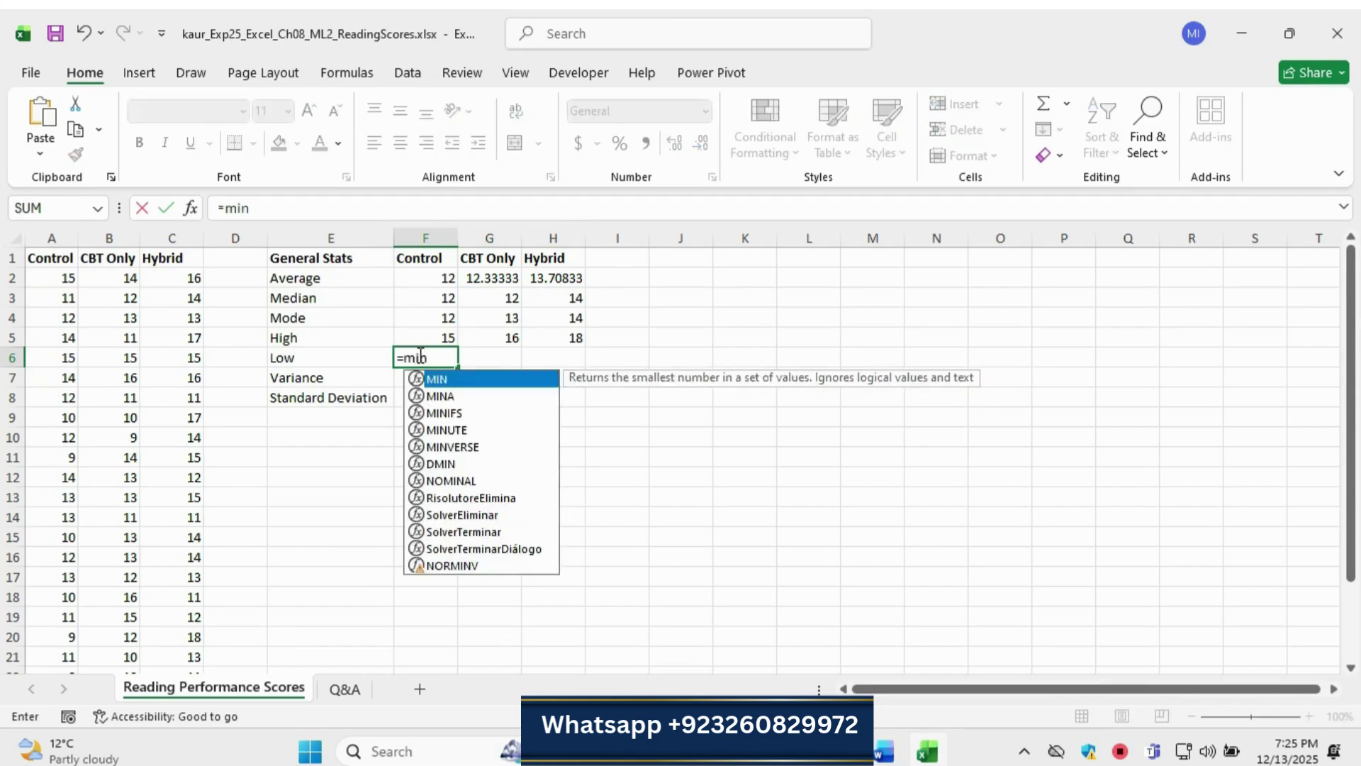
double_click(459, 383)
left_click_drag(68, 278, 59, 608)
key("Return")
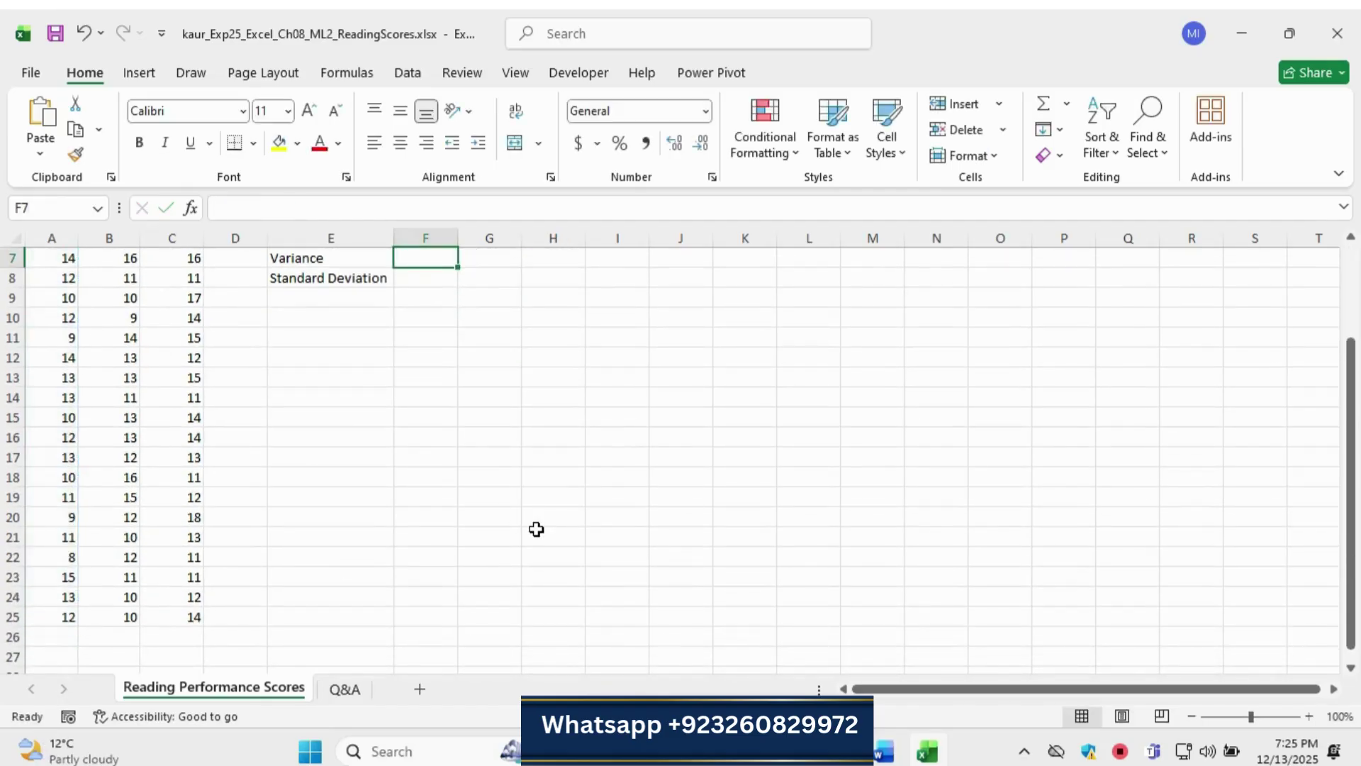
scroll(539, 482, "up", 2)
Calculate the CBT Only group's lowest value in G6 with =MIN(B2:B25).
left_click(493, 354)
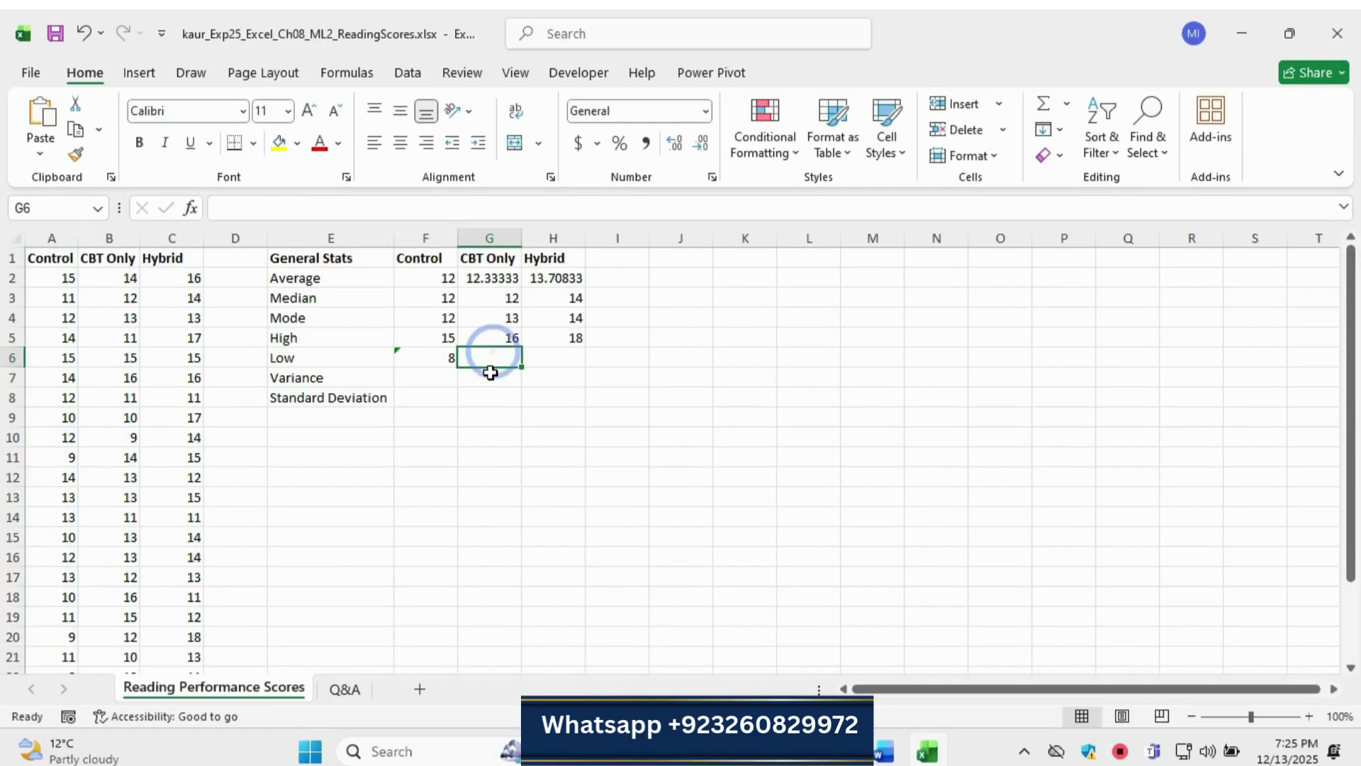
type("=min")
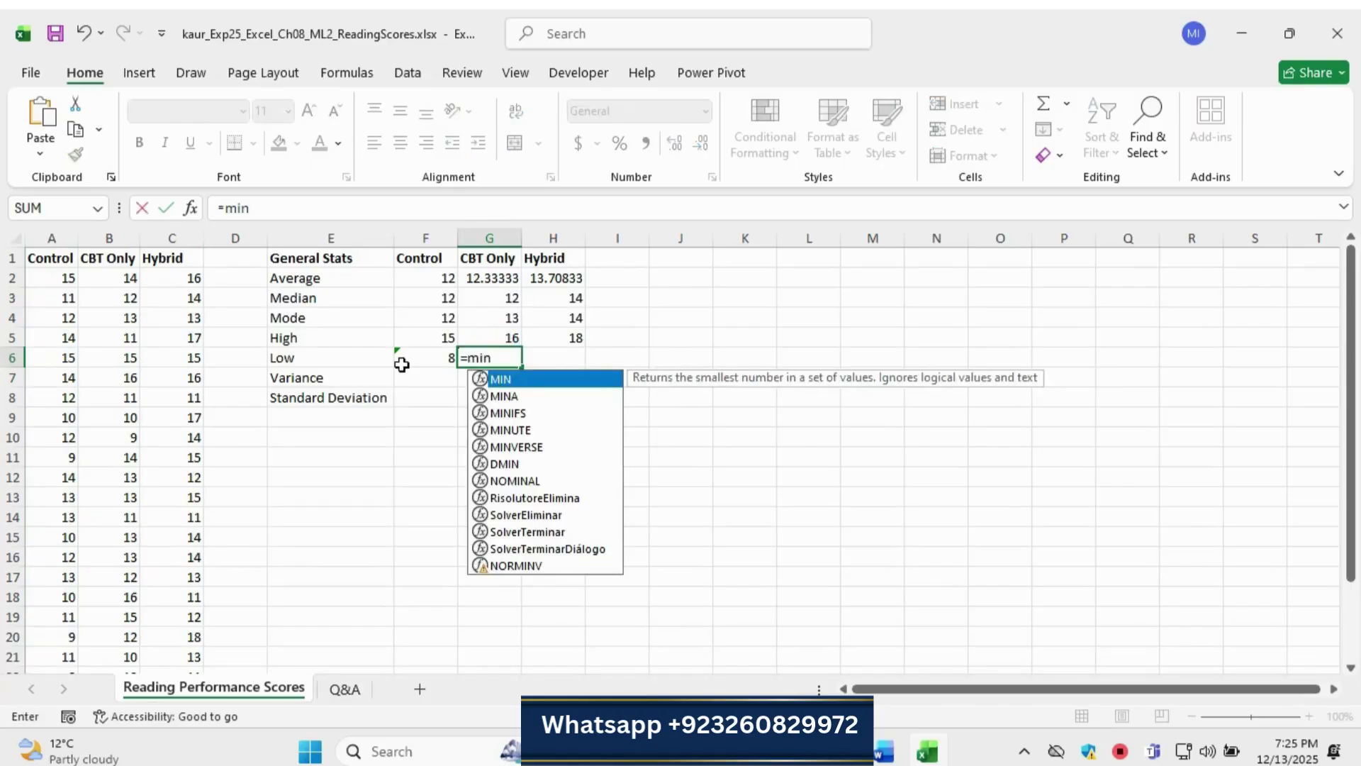
double_click(521, 380)
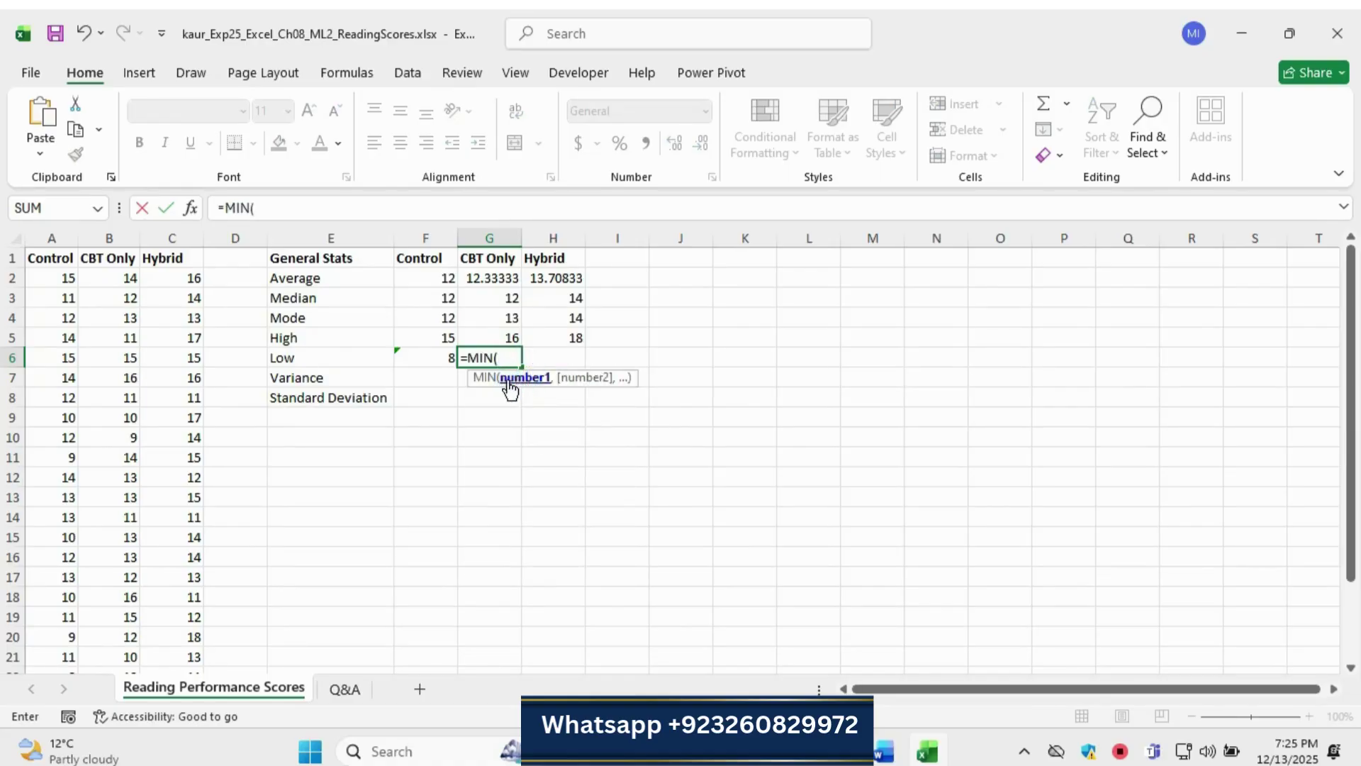
left_click_drag(109, 278, 129, 601)
left_click(328, 210)
type(")")
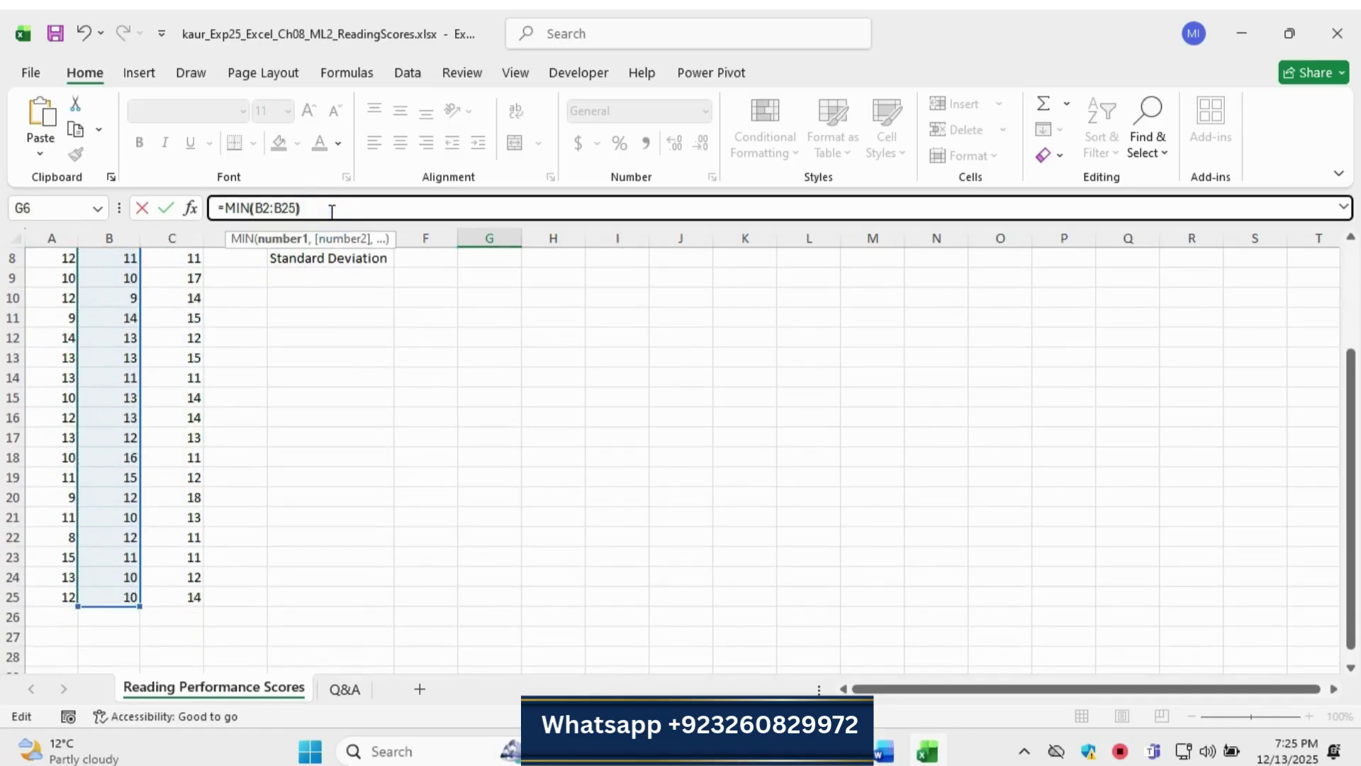
key("Return")
scroll(589, 276, "up", 2)
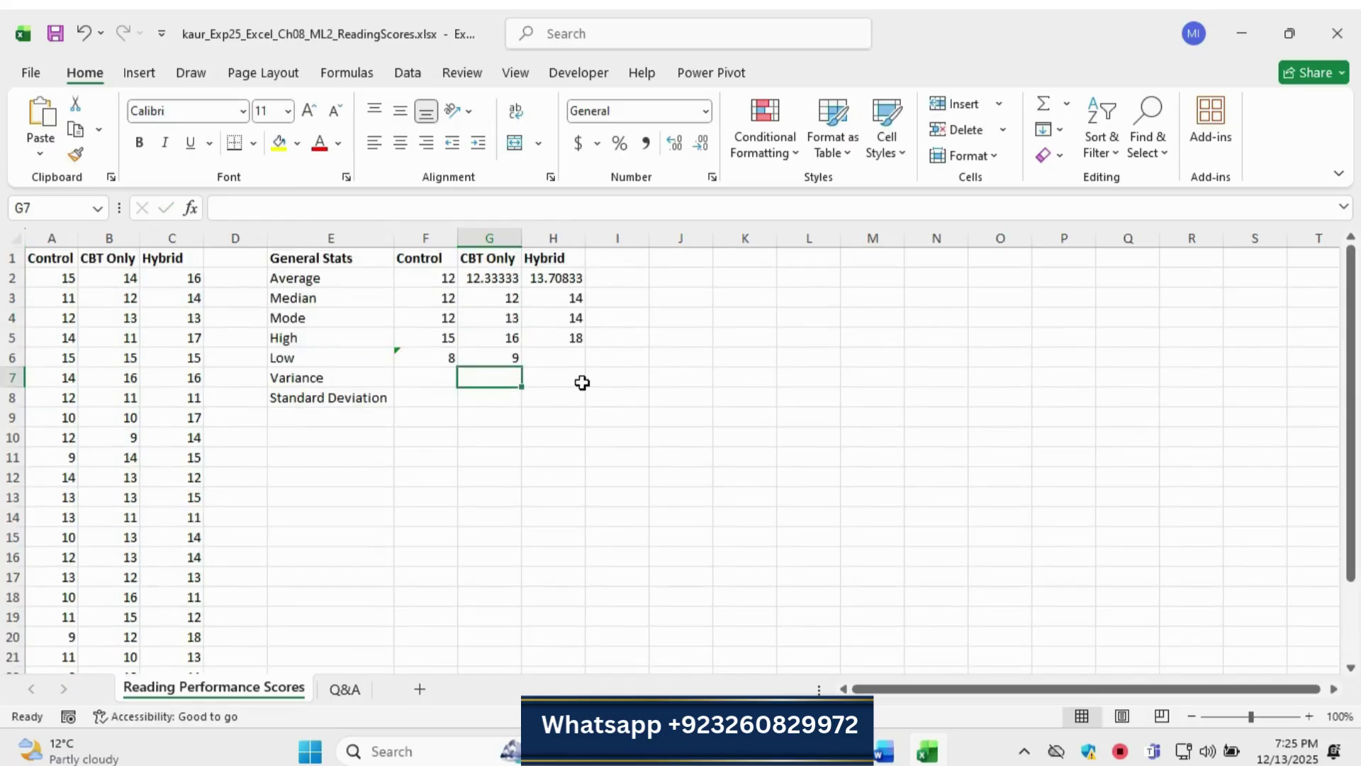
Correct the Control group's lowest-value formula in F6 to =MIN(A2:A25) and check the formulas in F6 and G6.
left_click(547, 362)
left_click(410, 359)
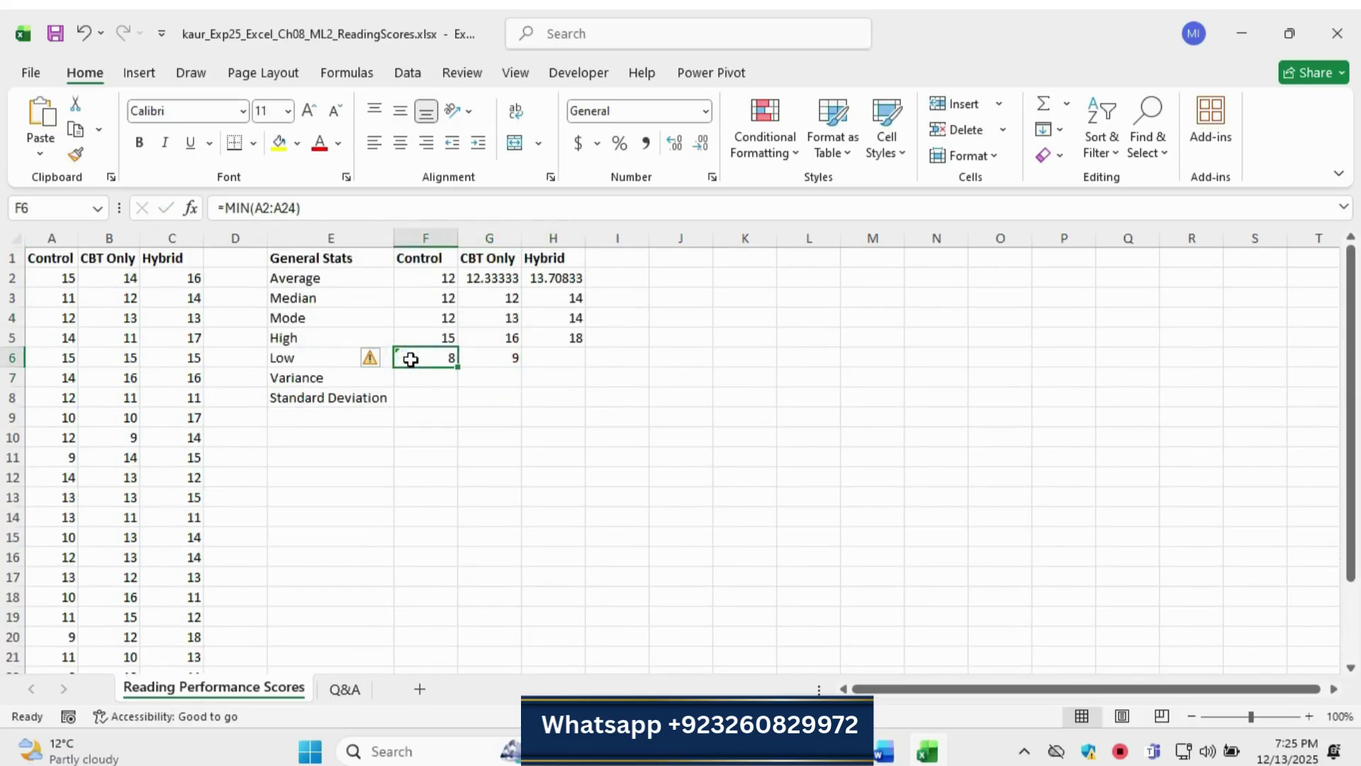
scroll(206, 453, "down", 4)
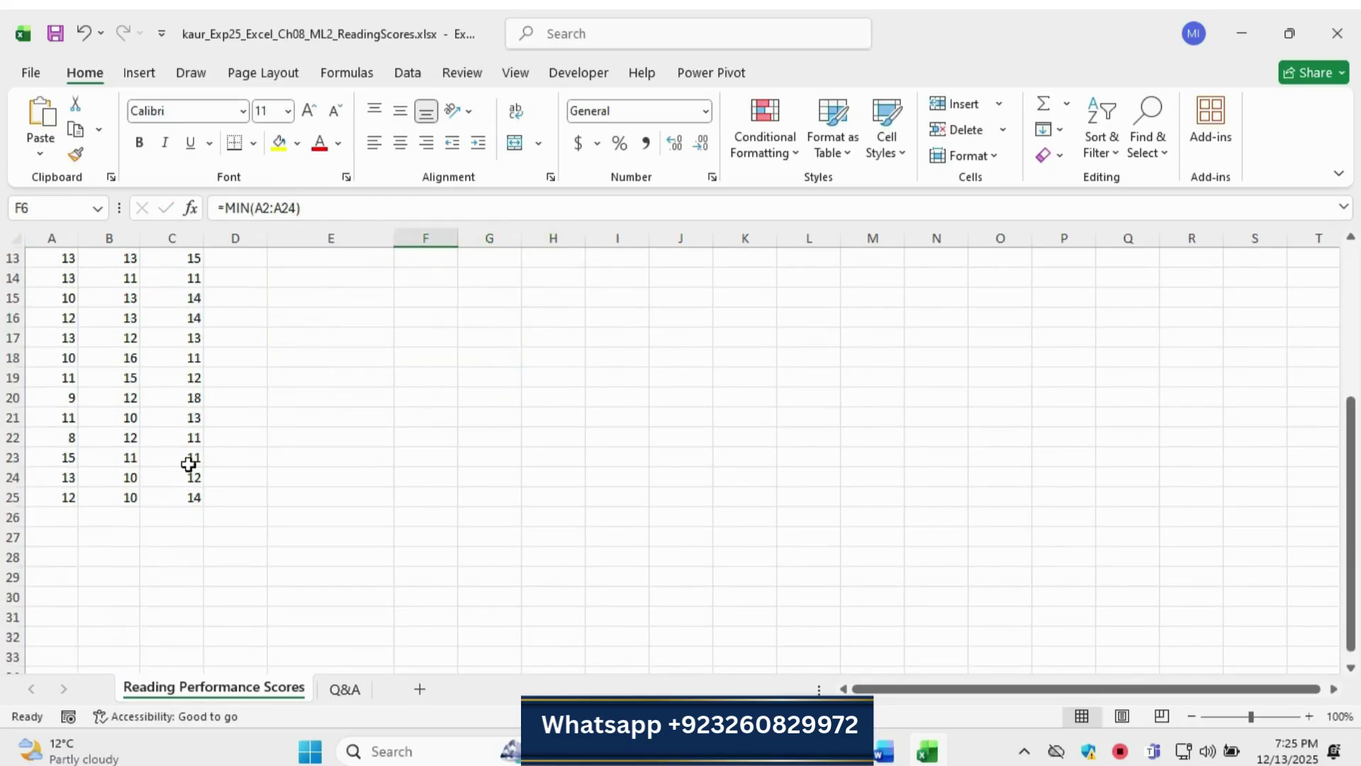
scroll(294, 261, "up", 3)
left_click(309, 208)
scroll(100, 543, "down", 1)
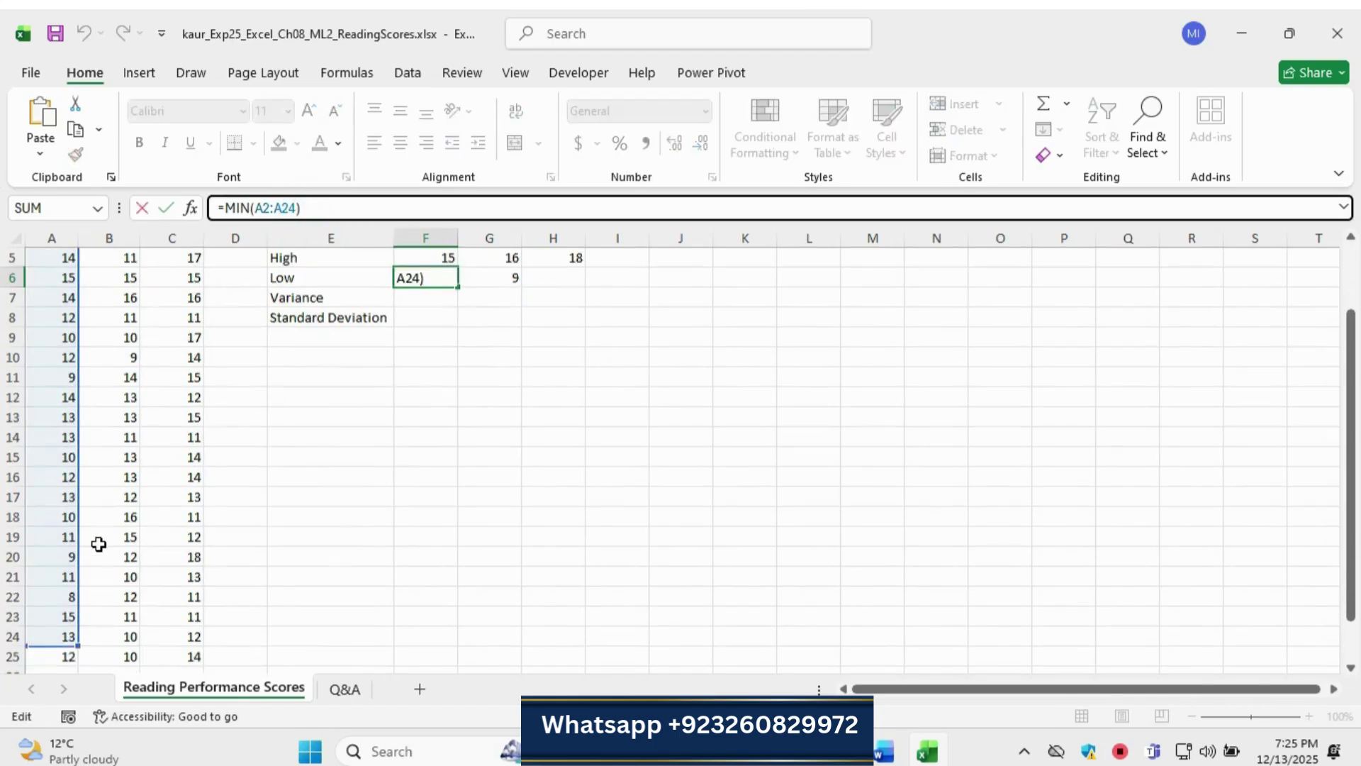
left_click_drag(77, 611, 76, 621)
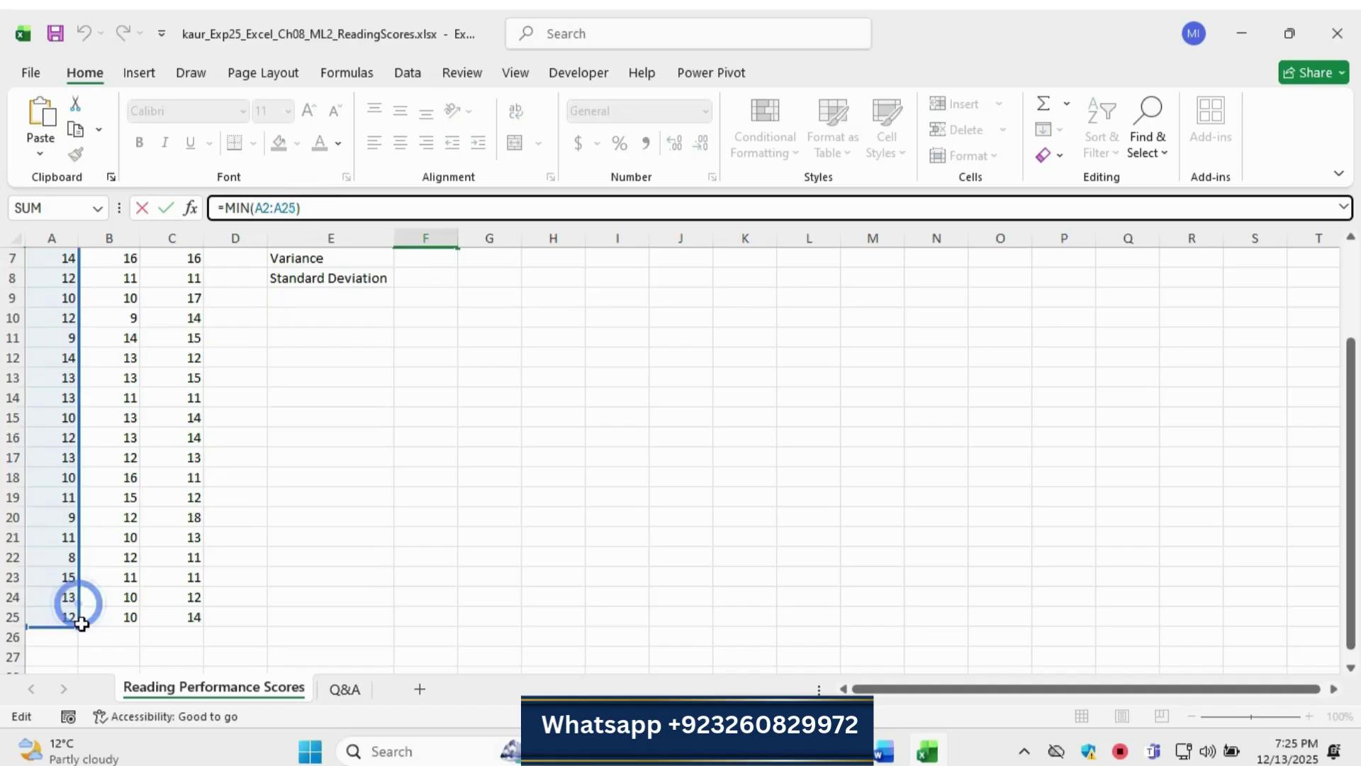
key("Return")
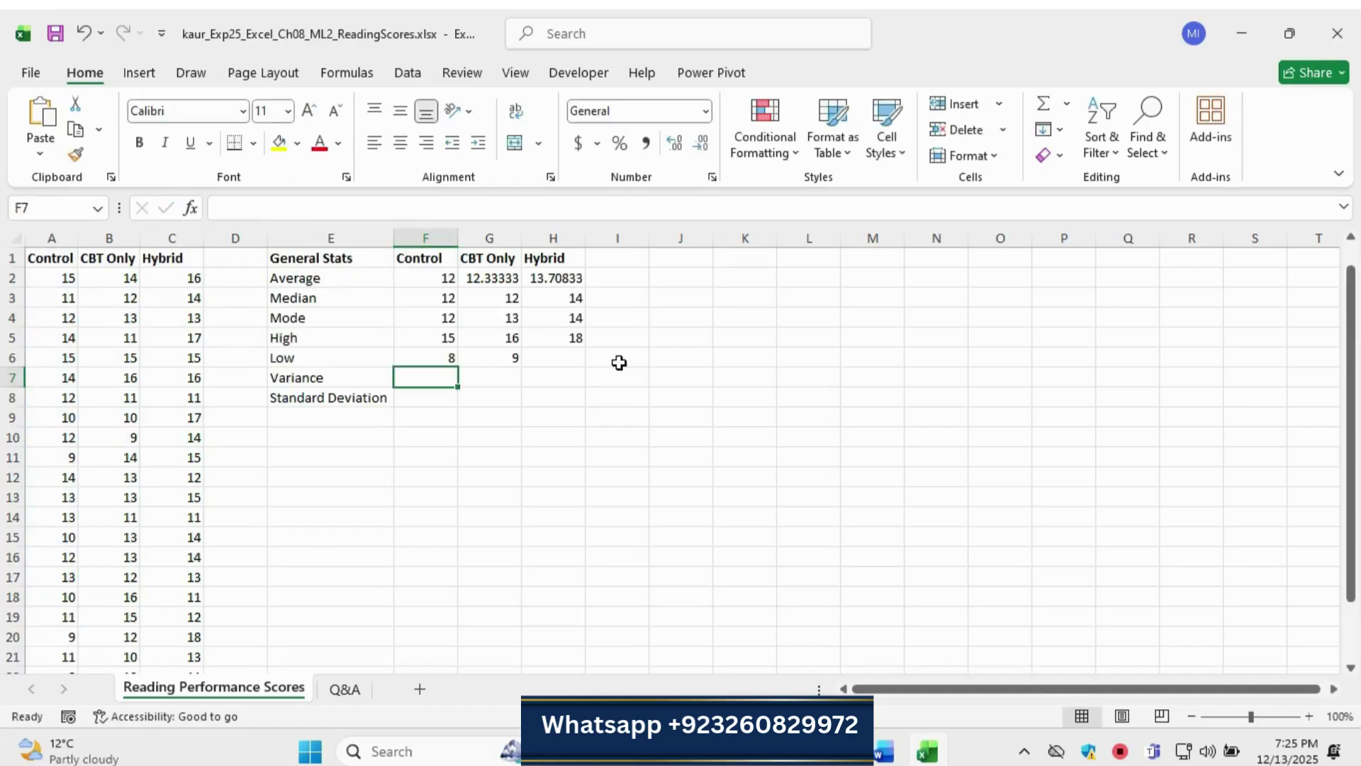
left_click(440, 361)
left_click(480, 356)
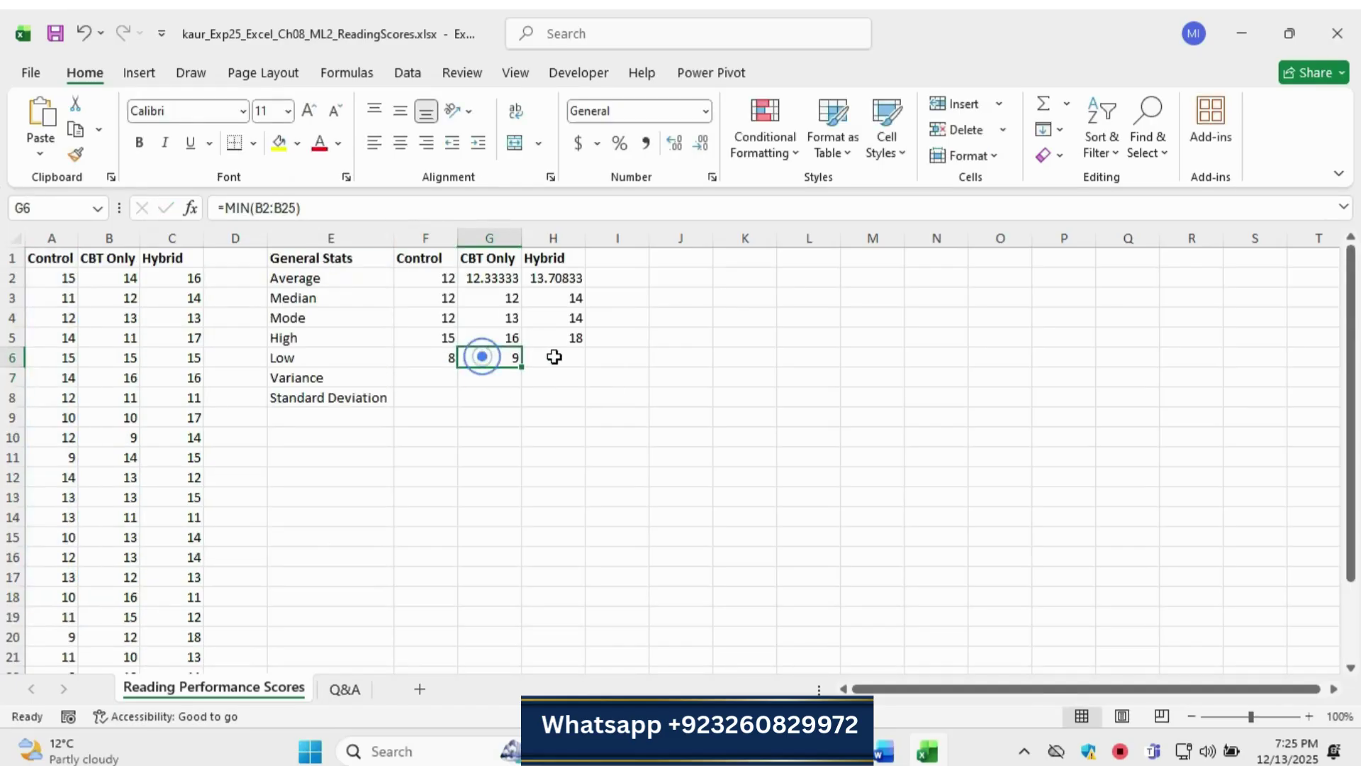
Calculate the Hybrid group's lowest value in H6 with =MIN(C2:C25).
left_click(553, 357)
type("=min")
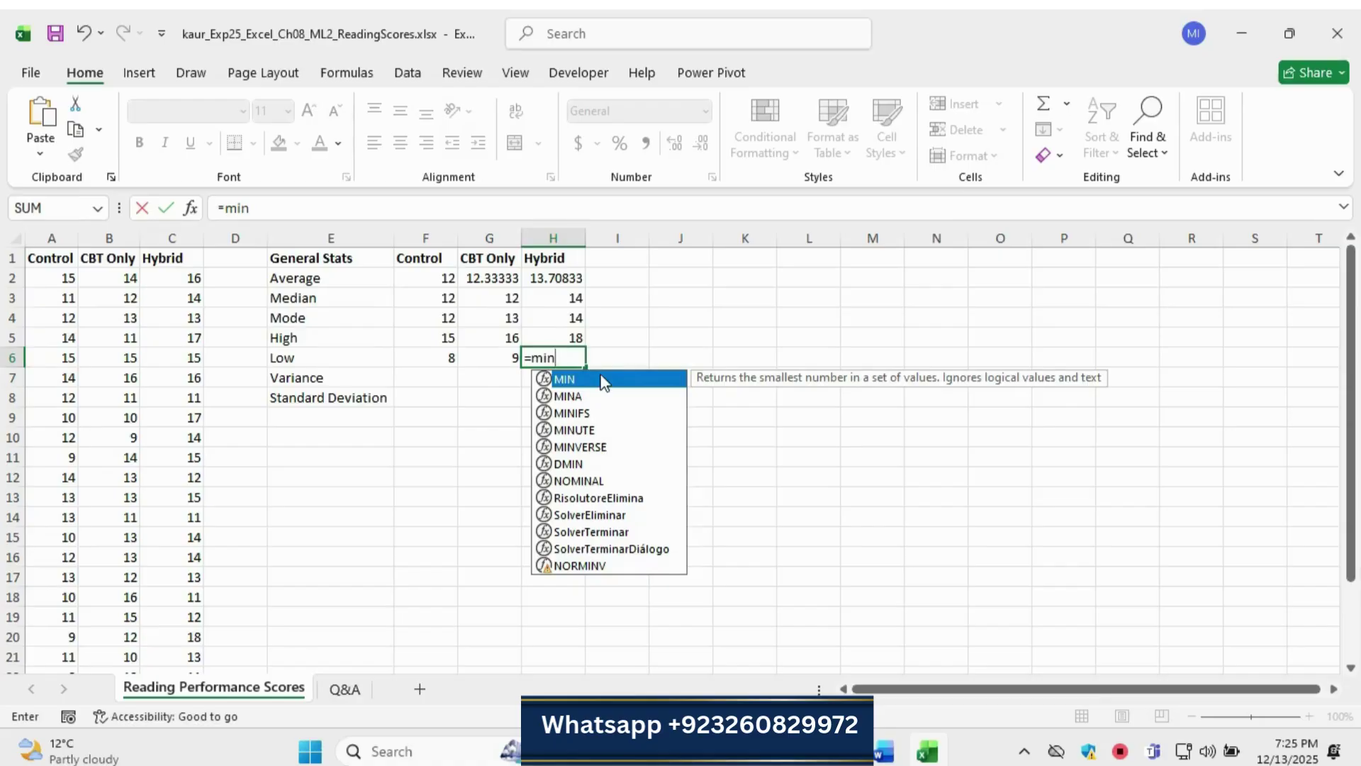
double_click(603, 382)
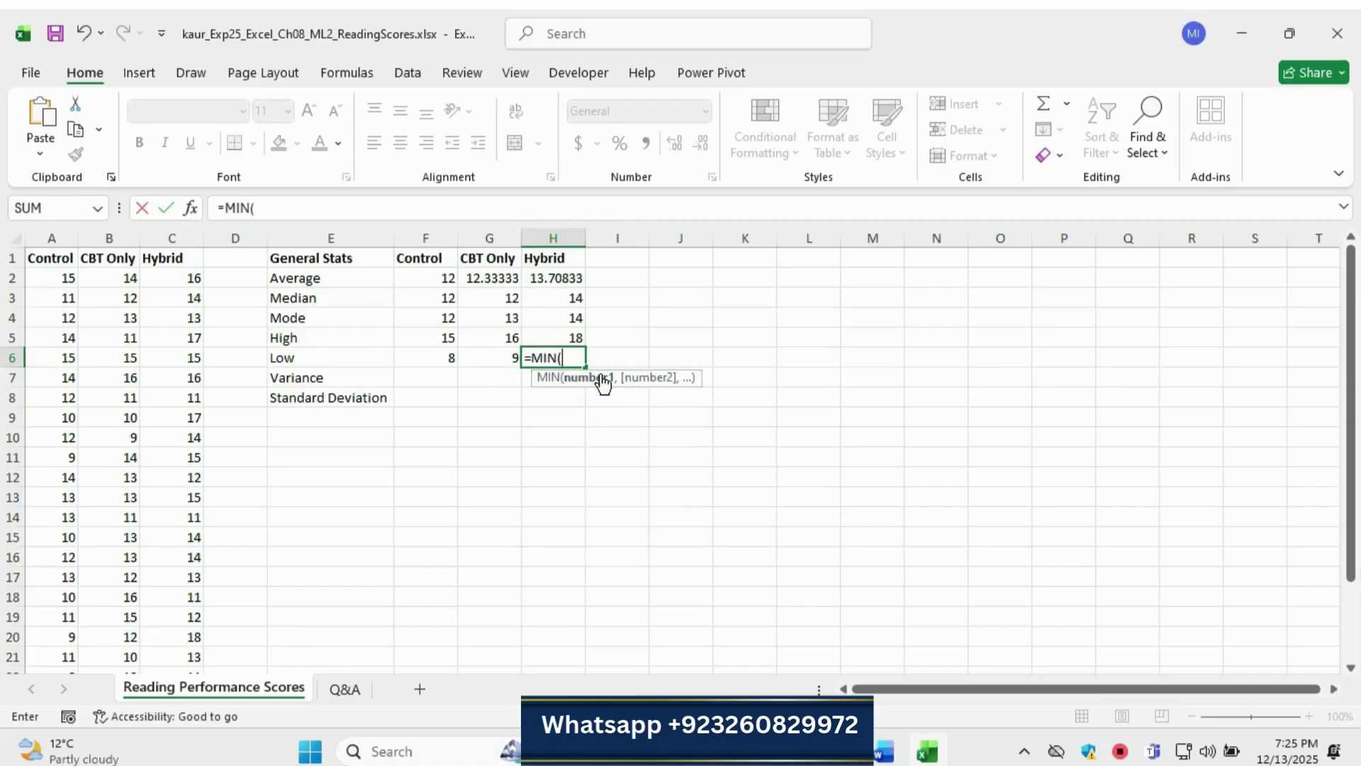
left_click_drag(193, 279, 188, 632)
type(")")
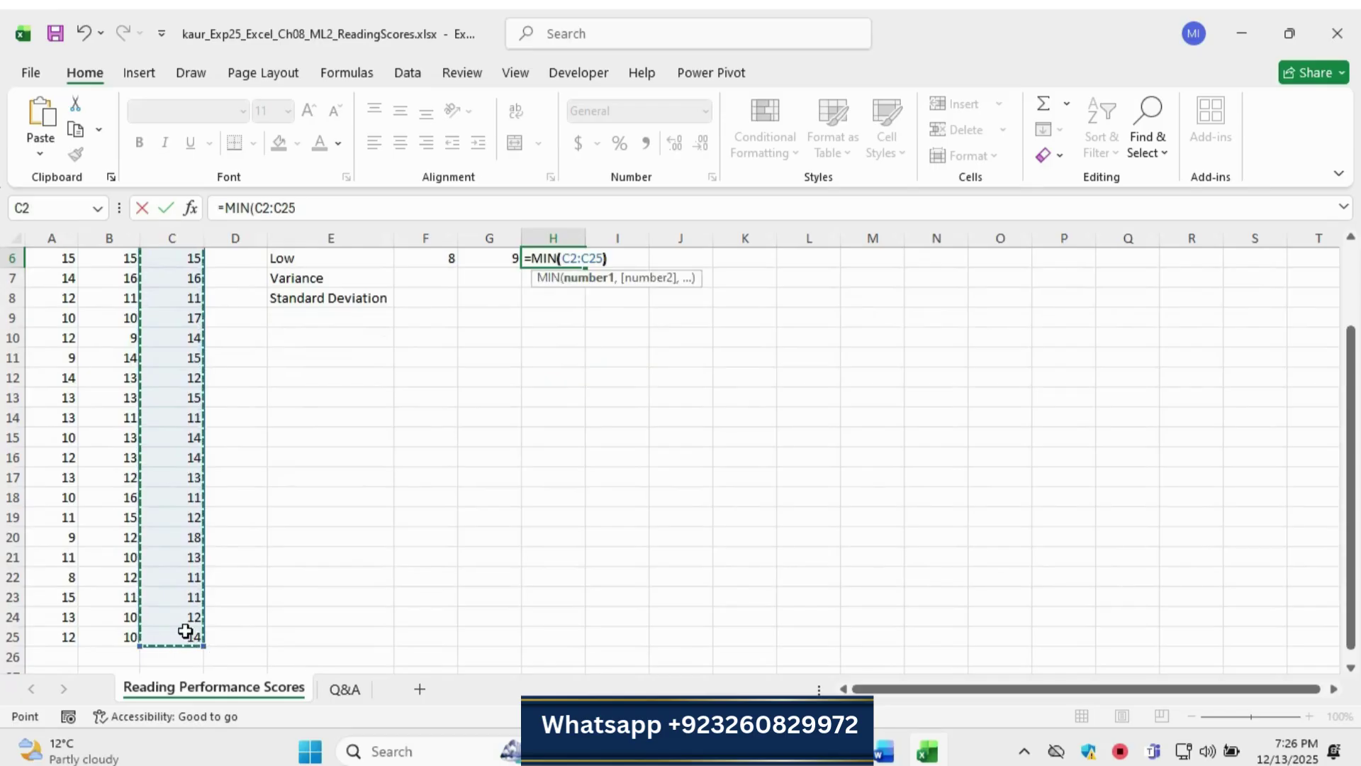
key("Return")
scroll(759, 399, "up", 2)
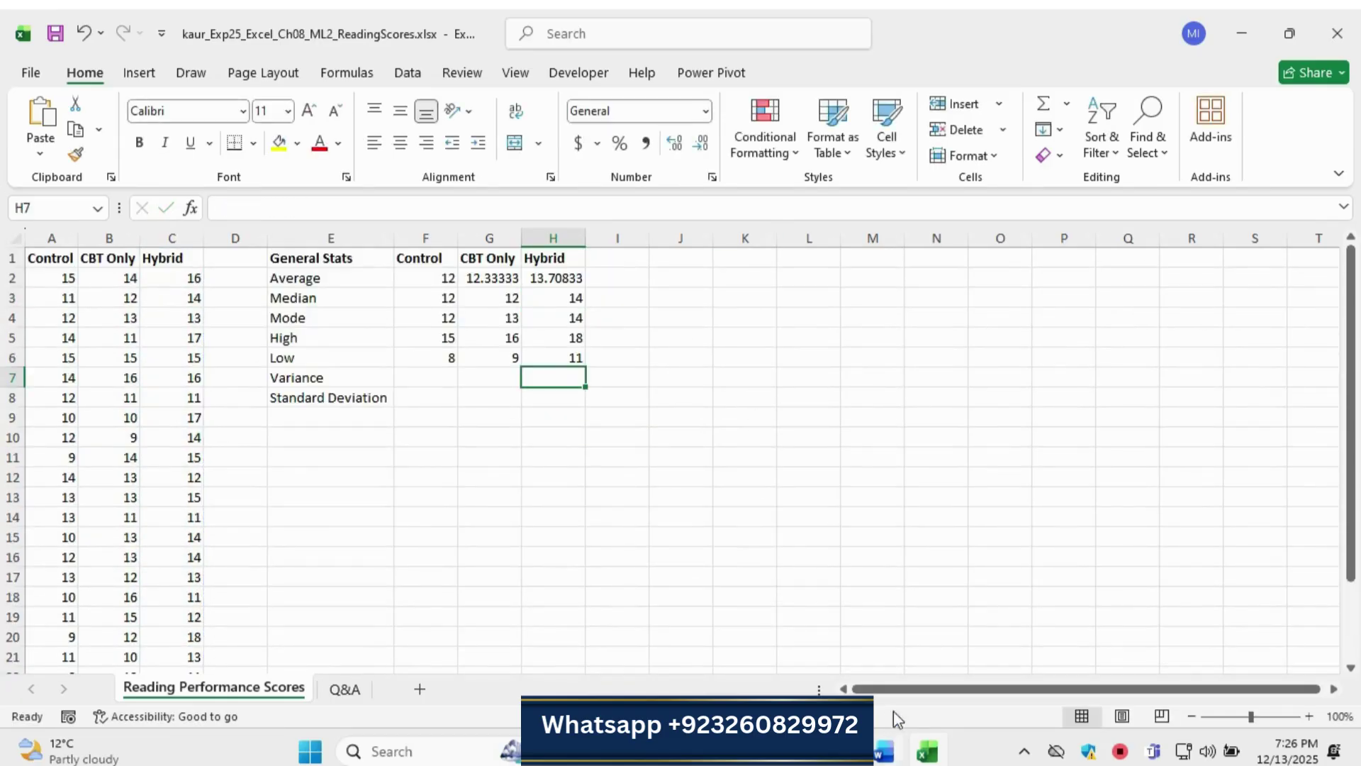
left_click_drag(1352, 360, 1354, 362)
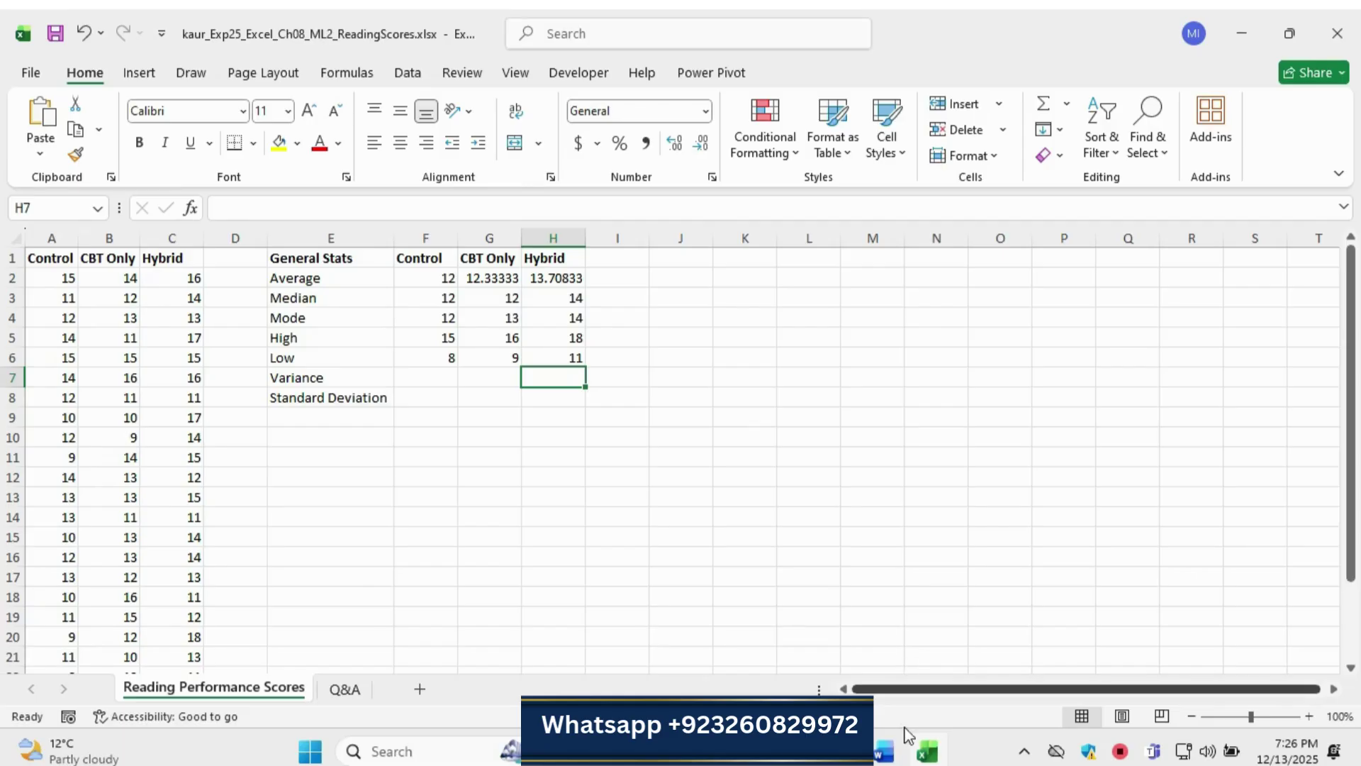
Switch to the Word instructions and clear the turquoise highlight from the step 6 instruction about the lowest value.
left_click(884, 750)
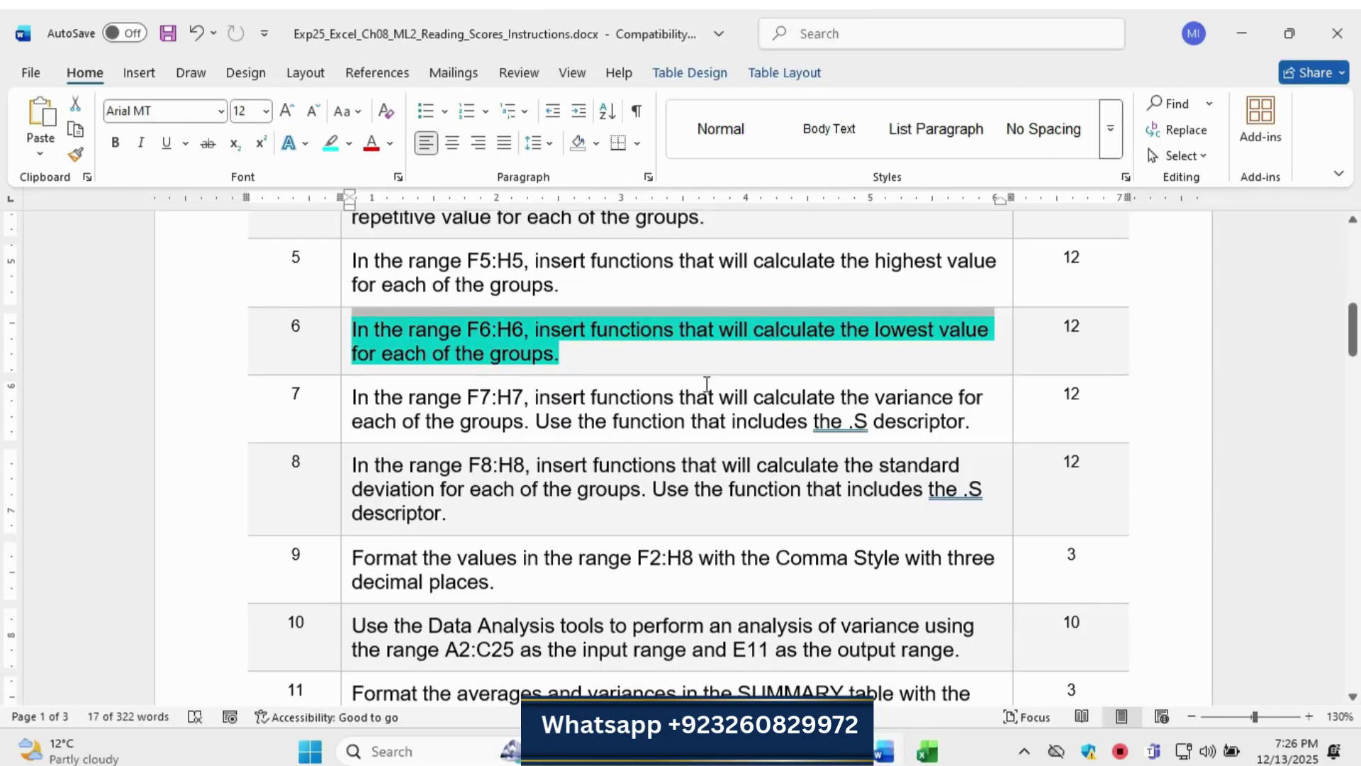
left_click(368, 351)
left_click_drag(353, 329, 574, 359)
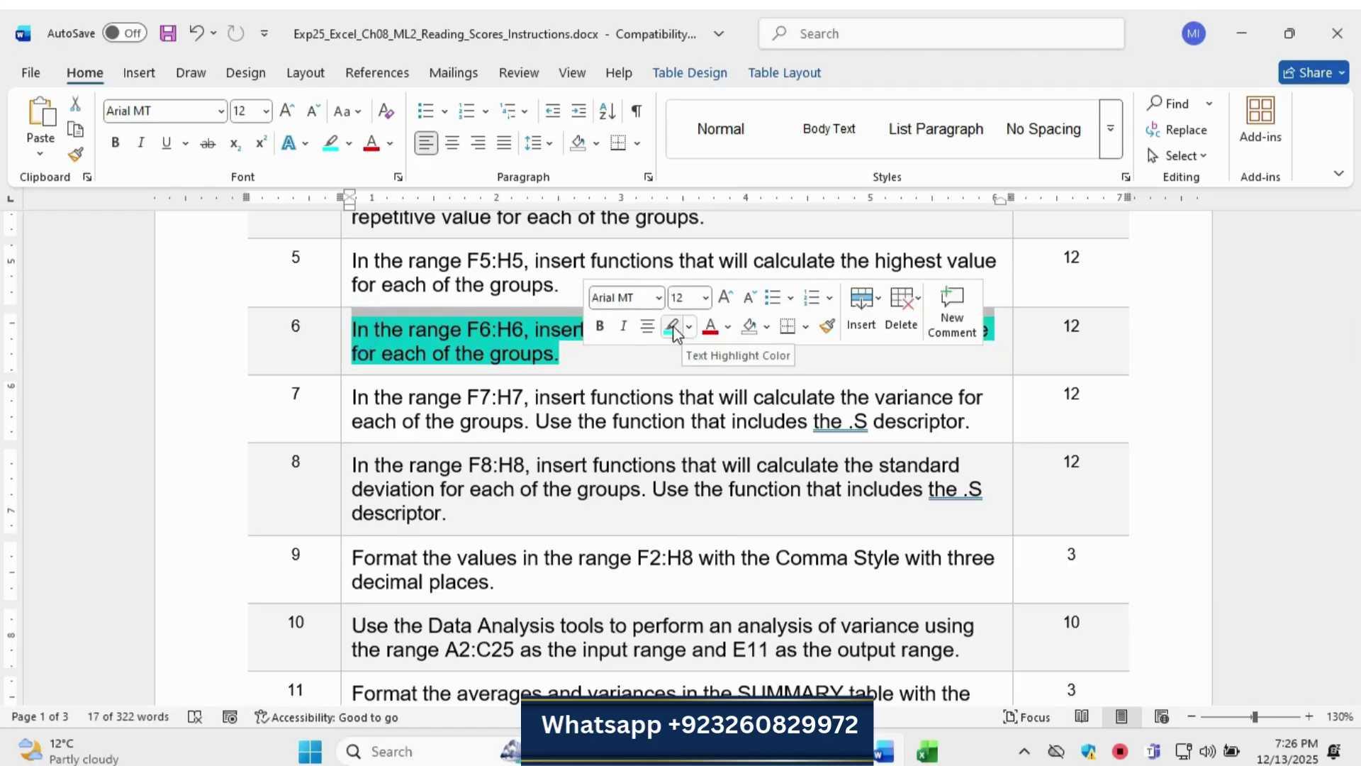
left_click(674, 325)
left_click(631, 356)
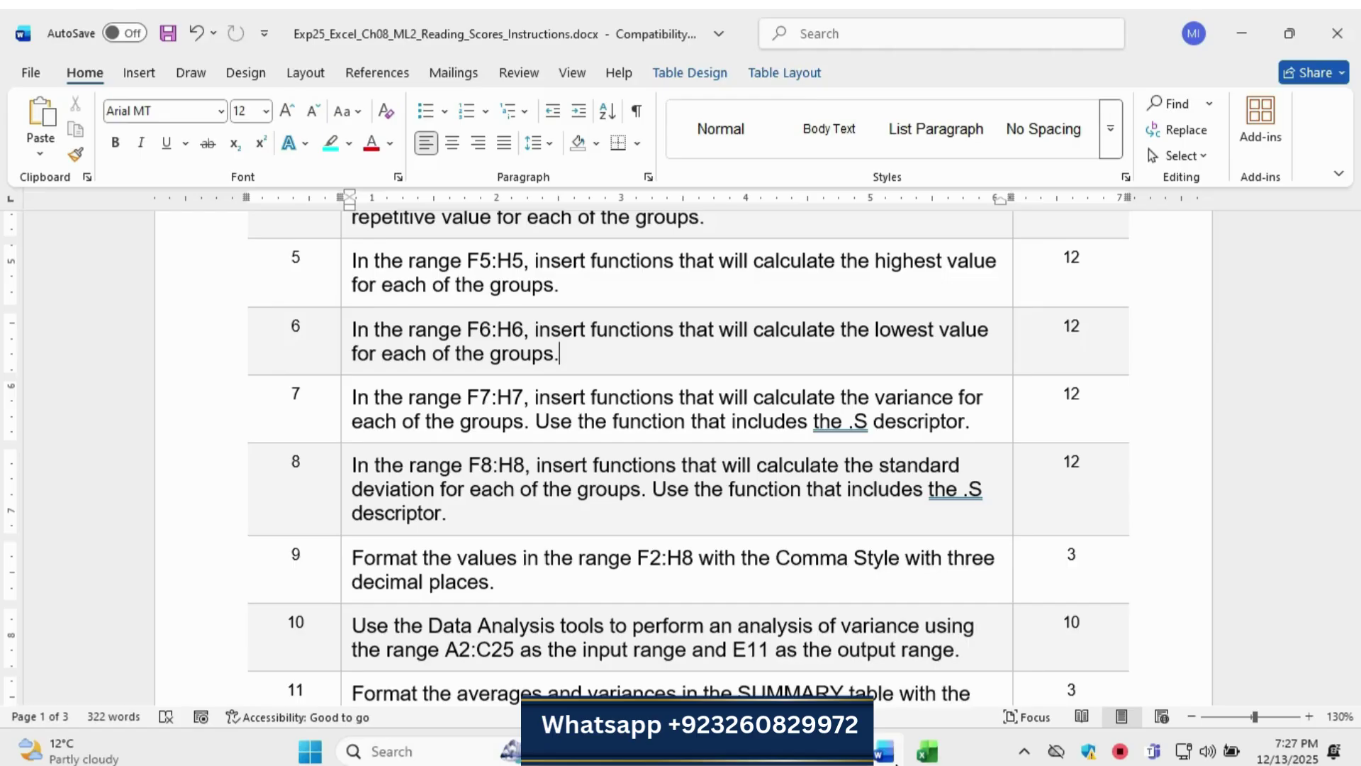
Switch to the Excel workbook and enter "I have done this assignment now I will give you overview of sloved assignmnets Thanks for watching" in I17.
left_click(927, 751)
left_click(523, 496)
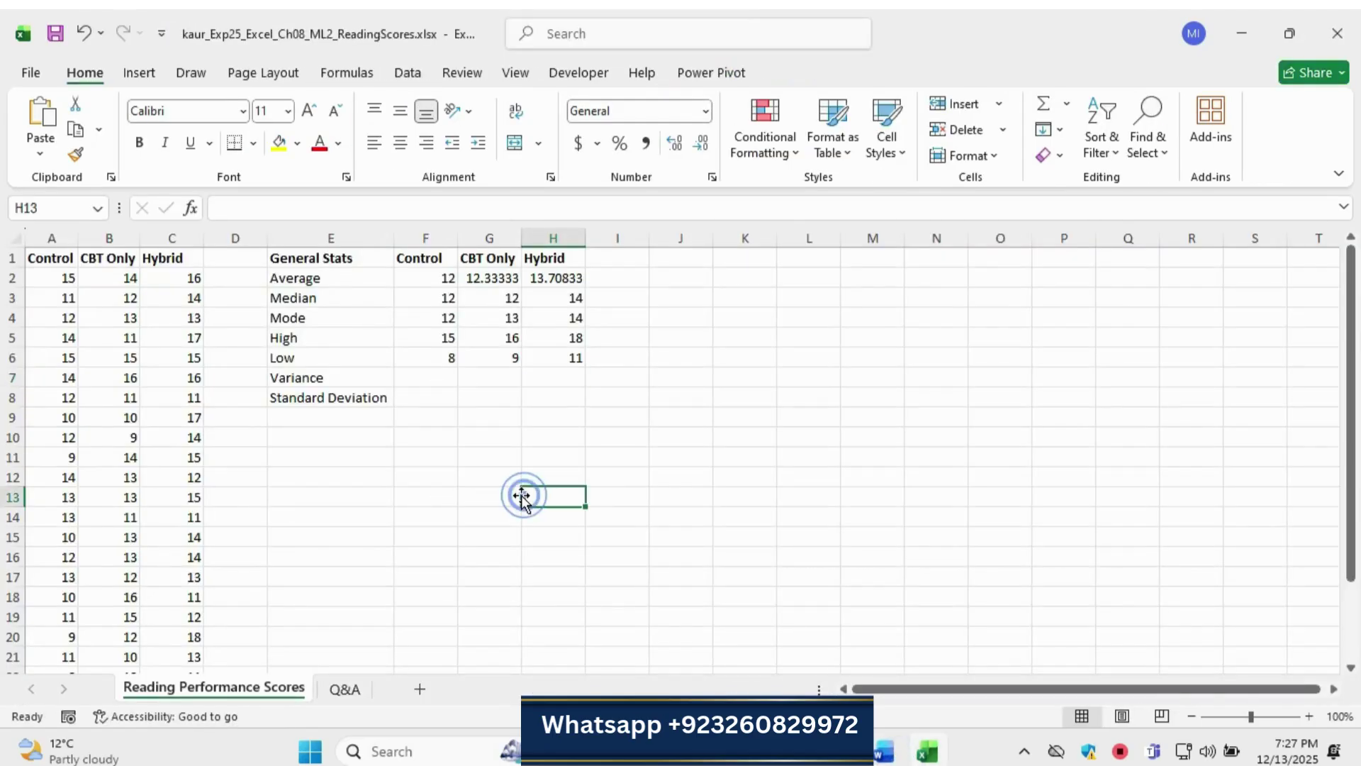
type("I")
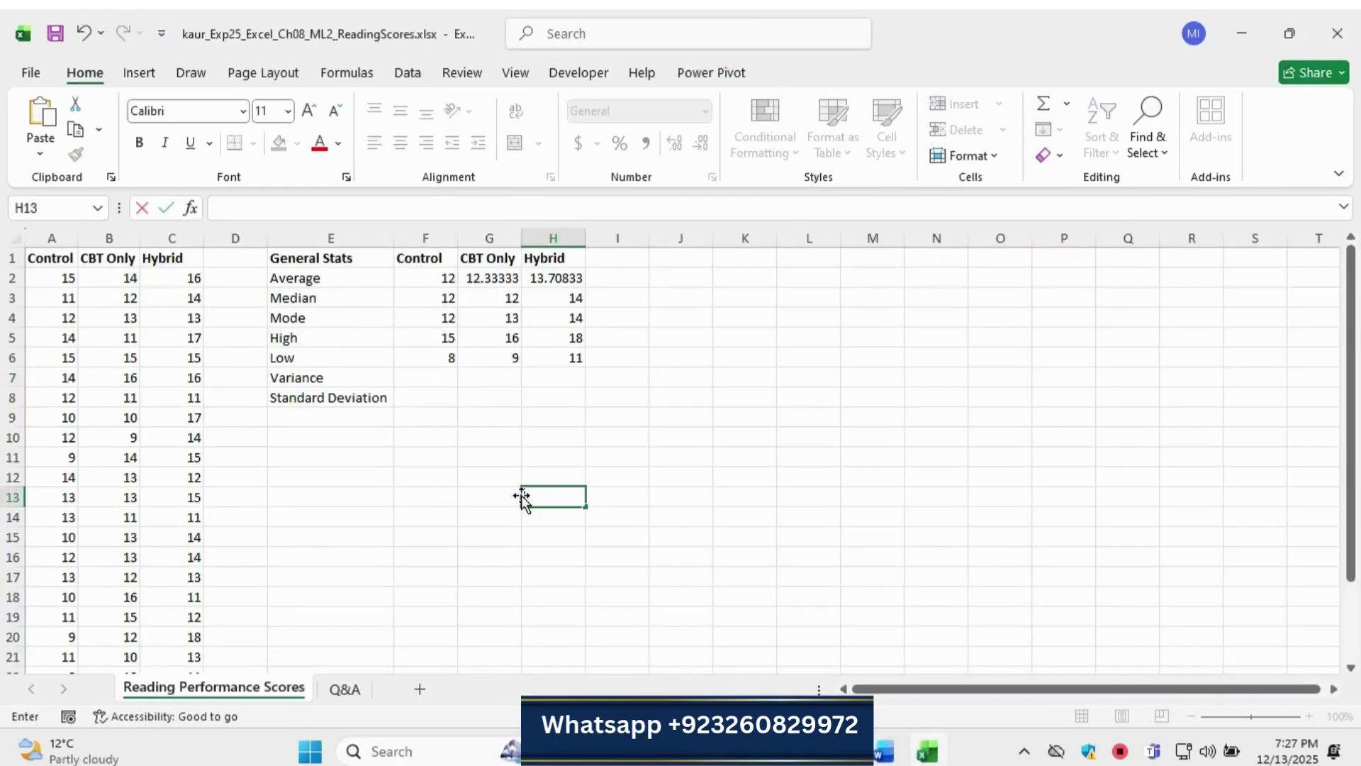
left_click_drag(1350, 404, 1354, 486)
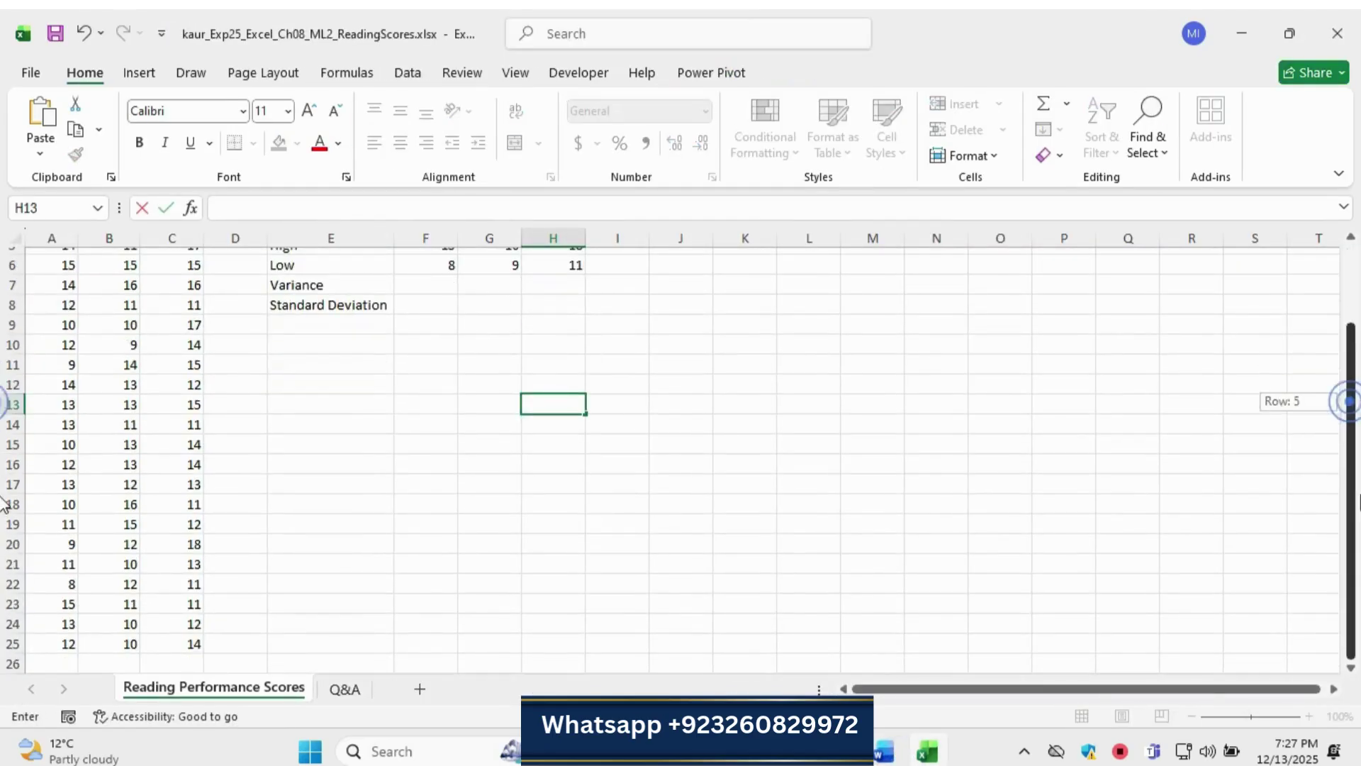
left_click(606, 484)
type("I")
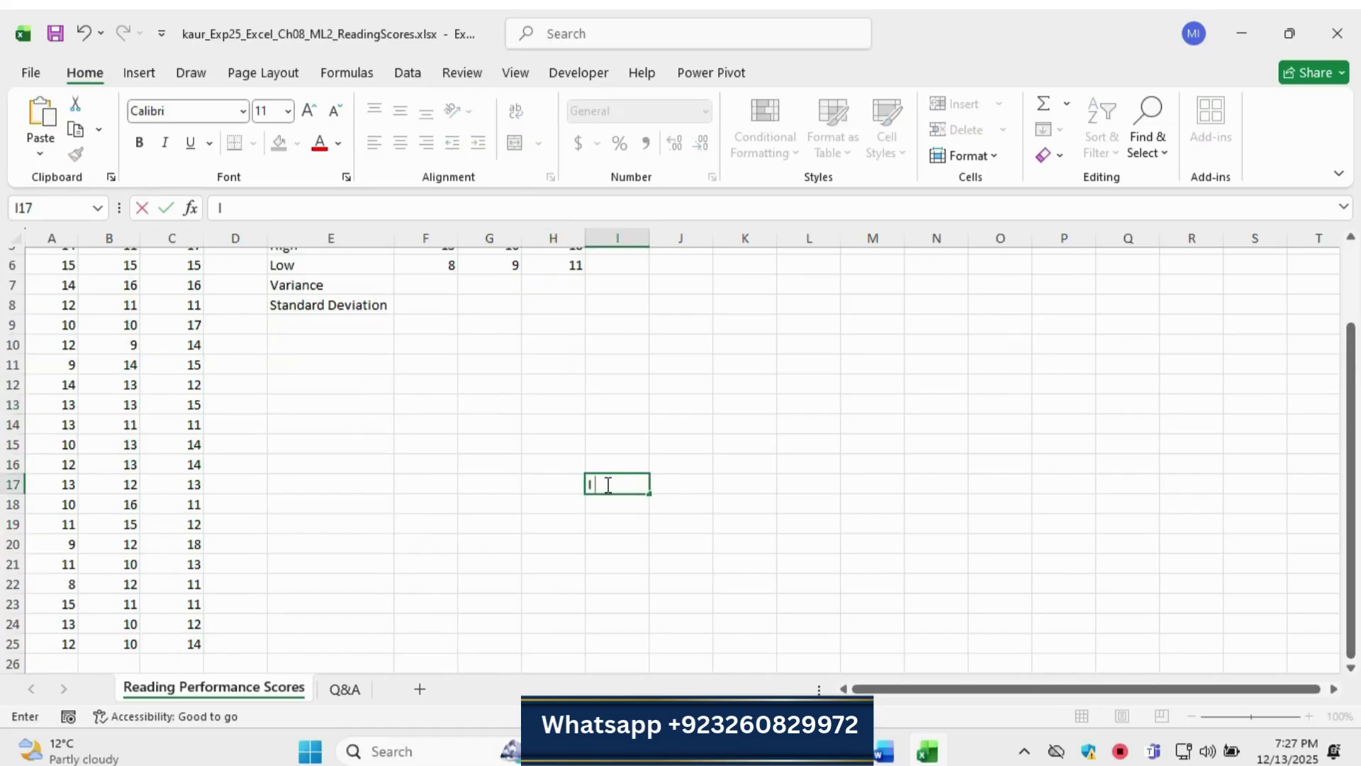
type(" have done")
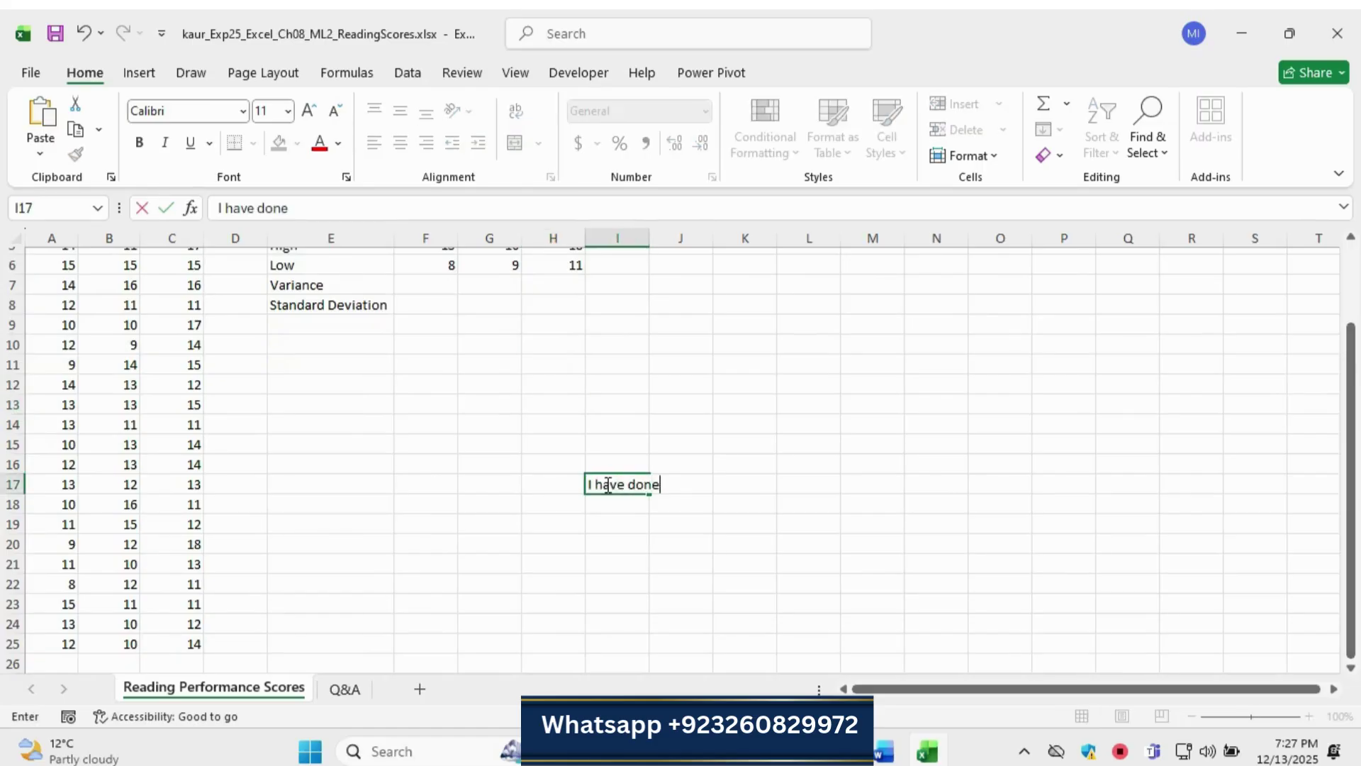
type(" this assignment")
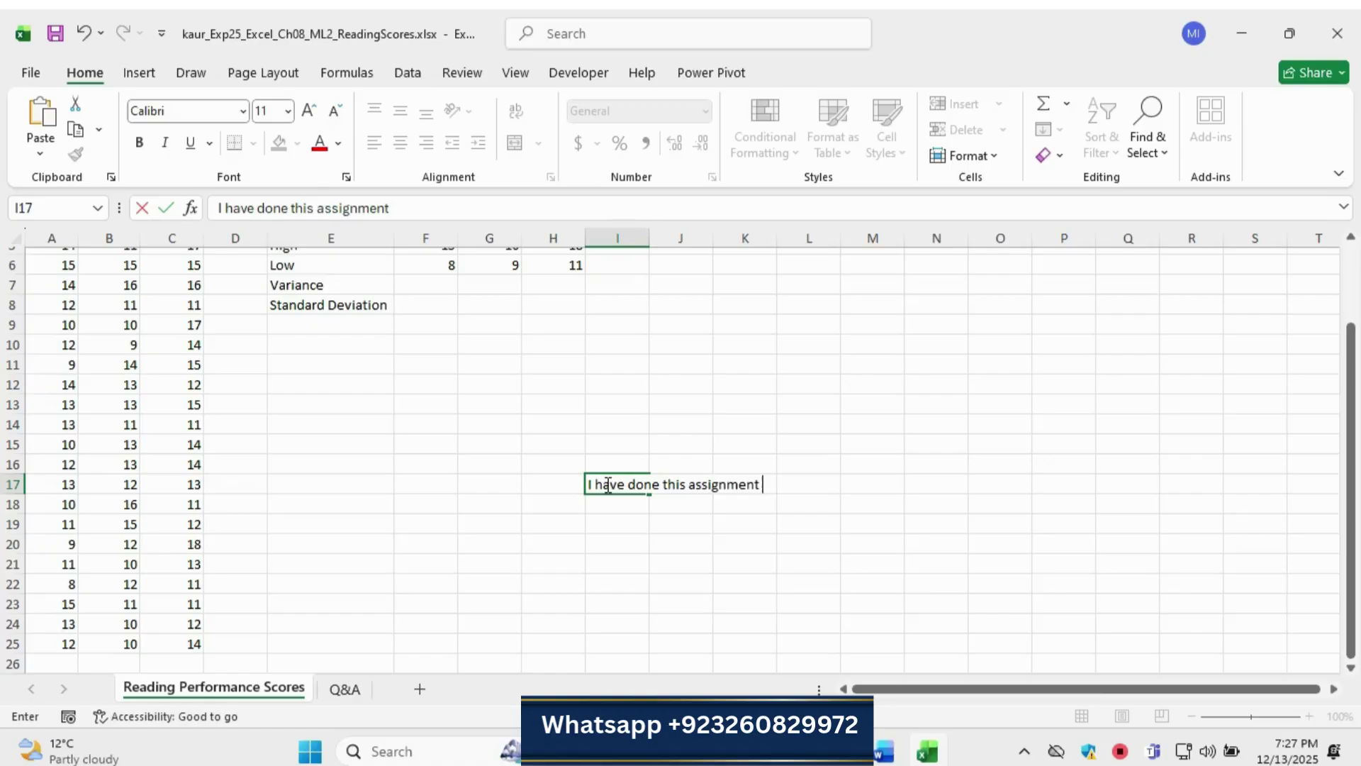
type(" now")
type("I will give you ")
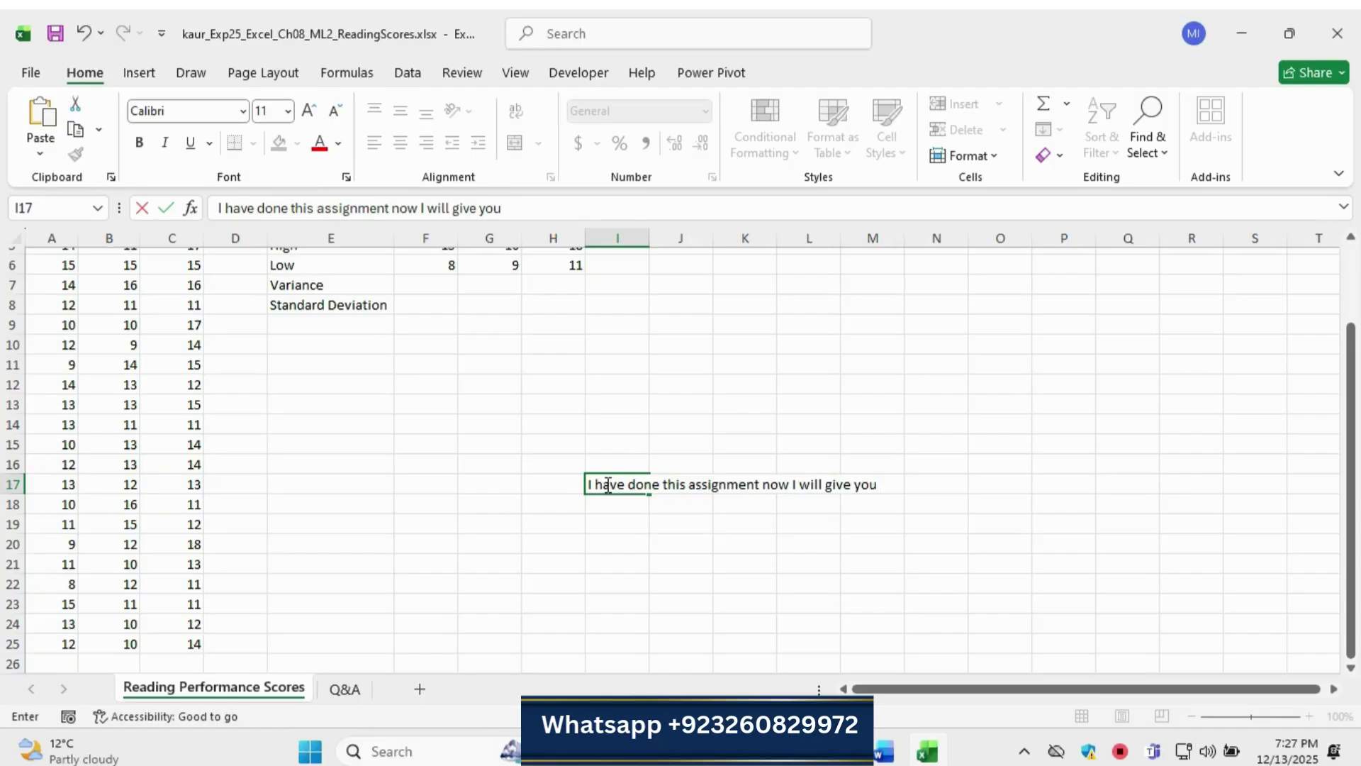
type("overview")
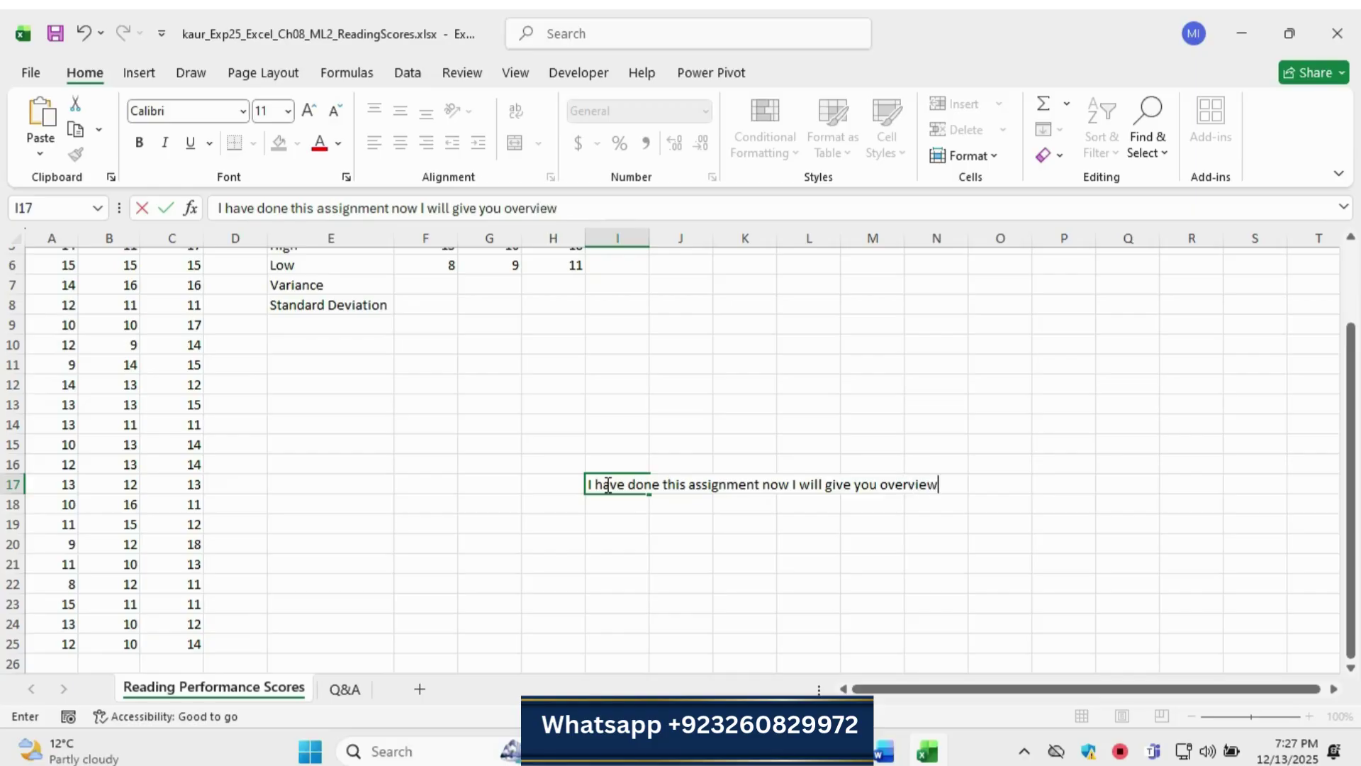
type(" of sloved")
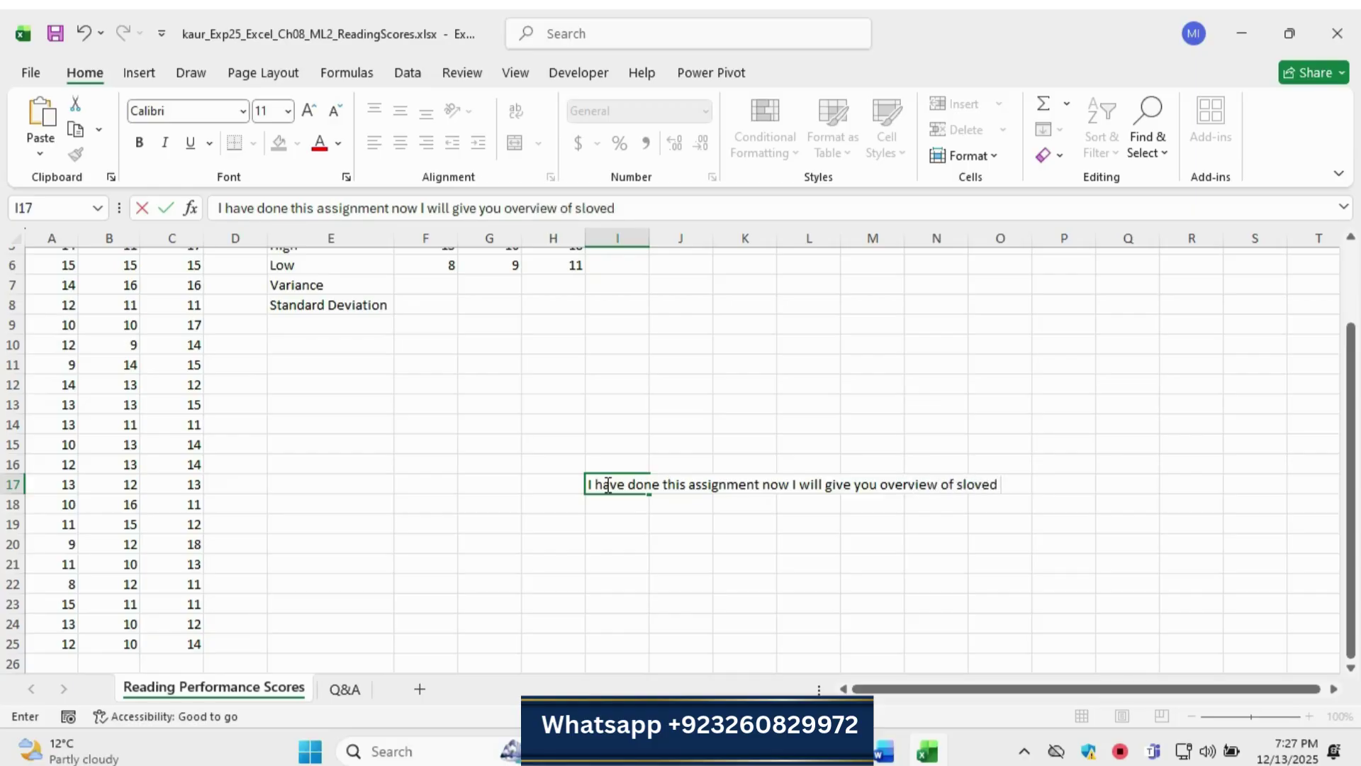
type(" assignmnet")
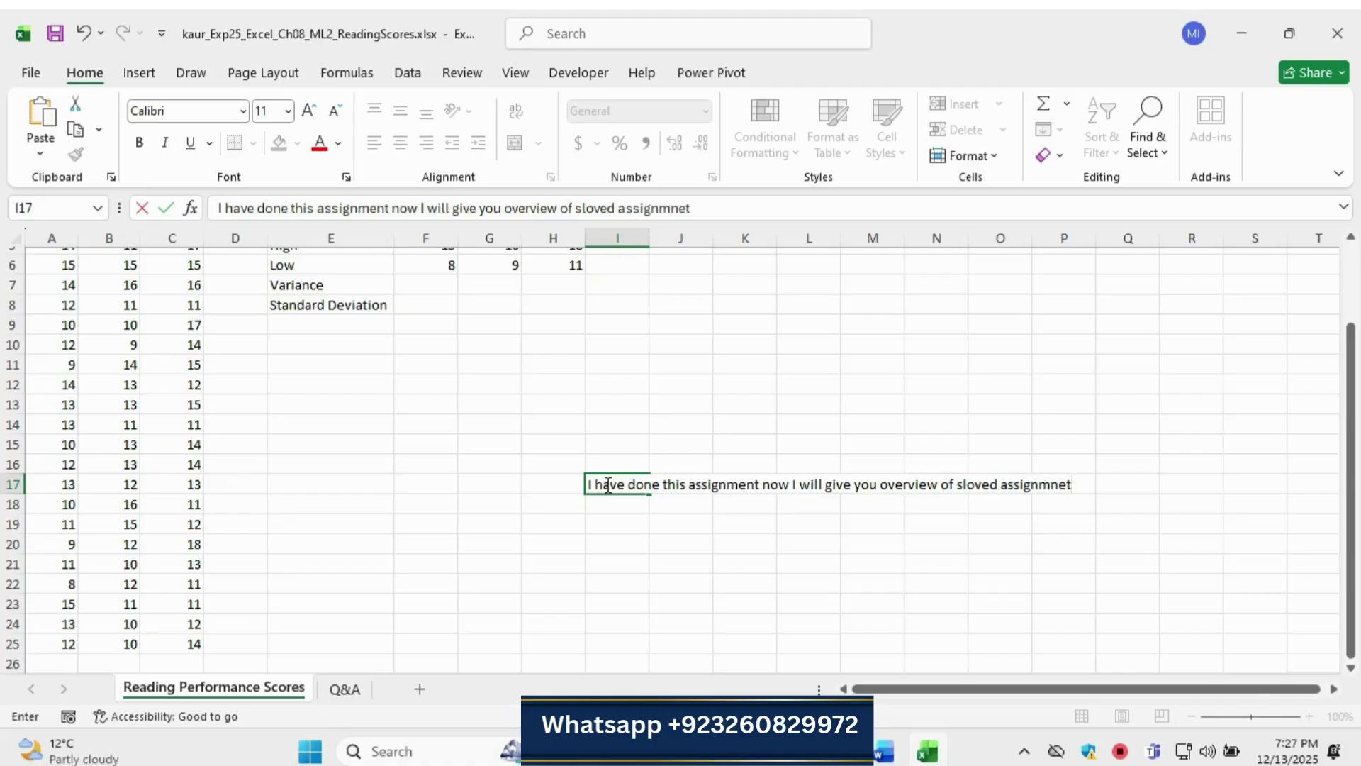
type("s Thanks for watc")
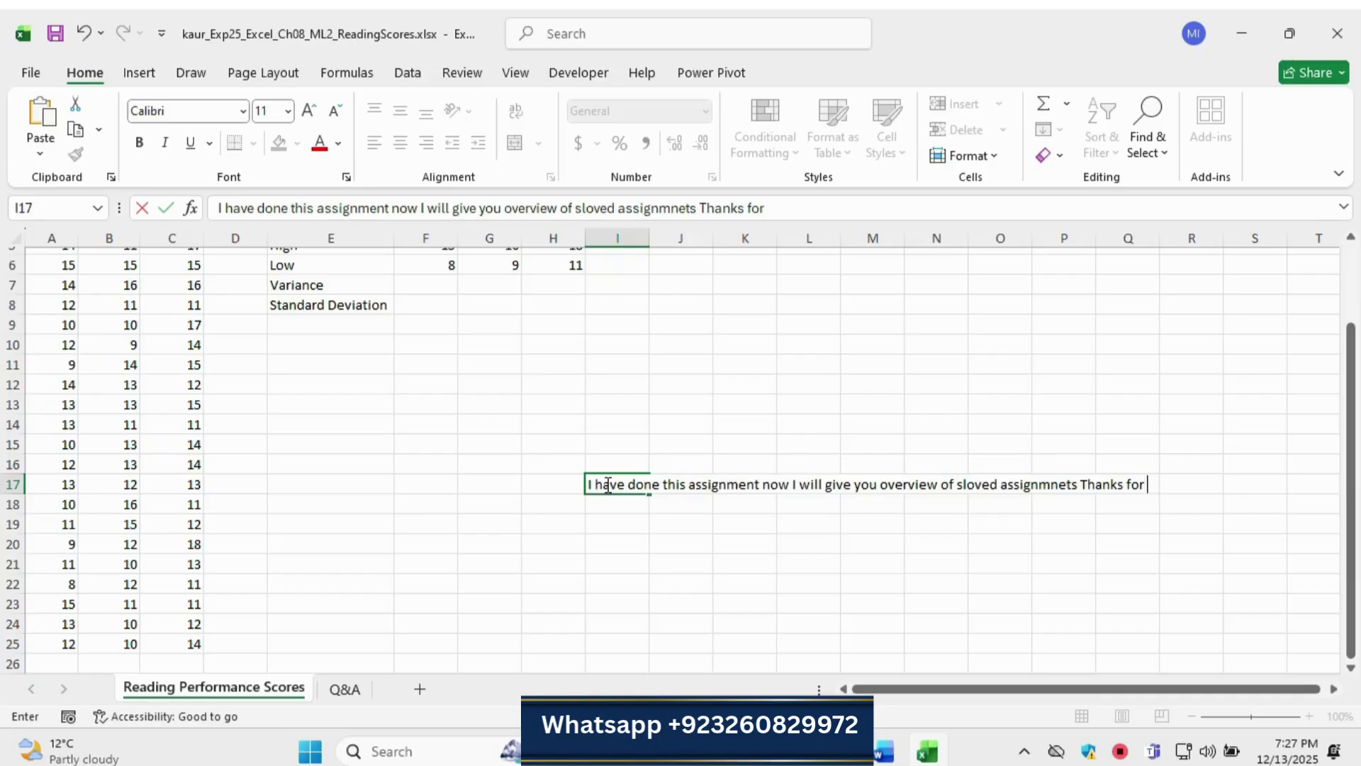
type("hing")
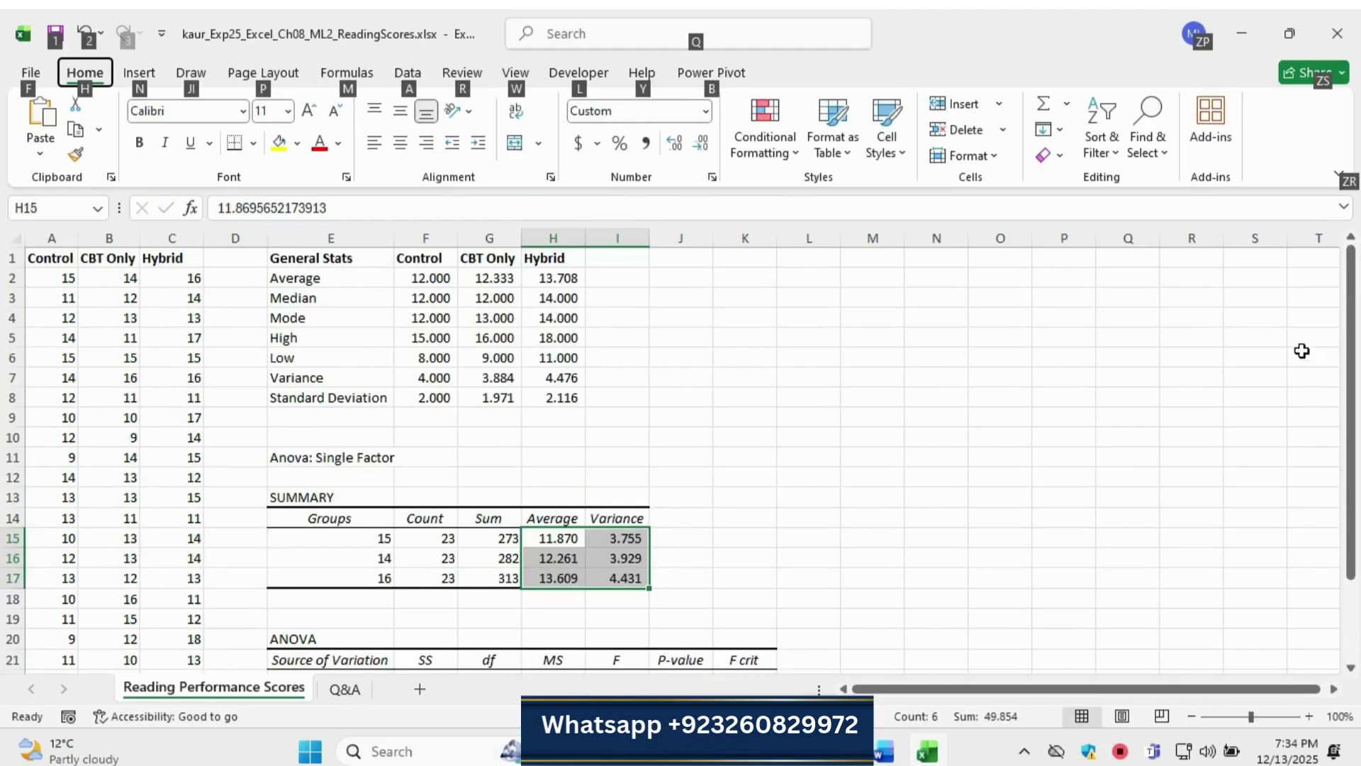
Write the note "This is the overview of solved assigenmnet" in cell O7 beside the statistics.
left_click(972, 371)
key("alt")
key("i")
key("Escape")
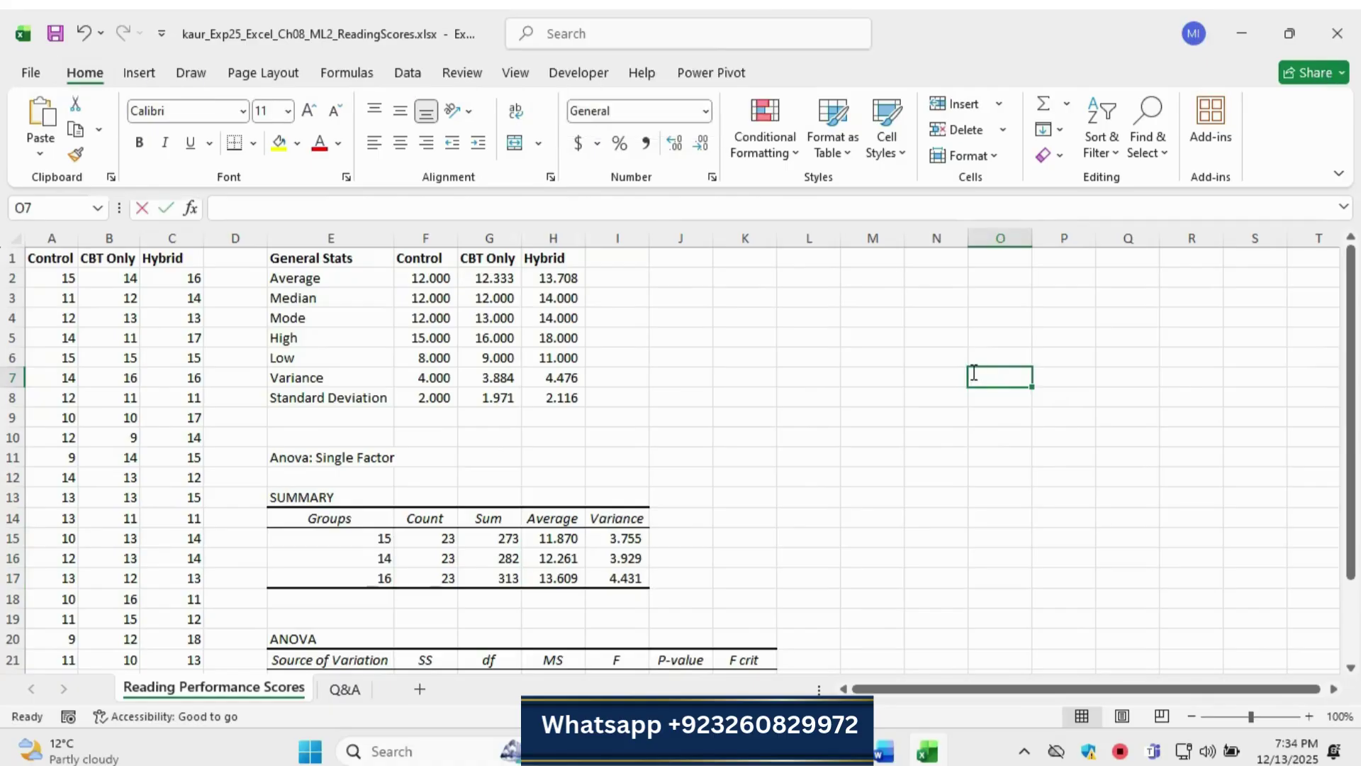
type("is")
key("BackSpace")
key("BackSpace")
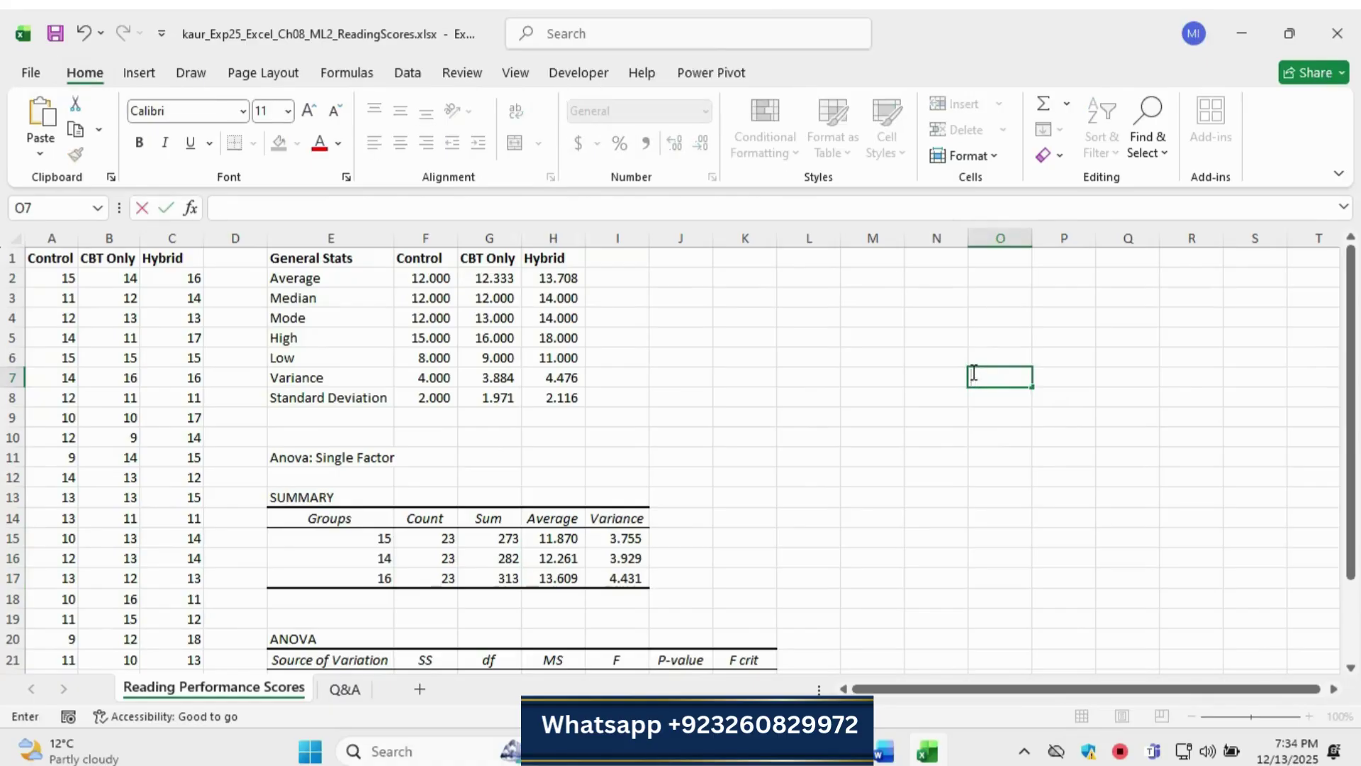
type("This is the overview")
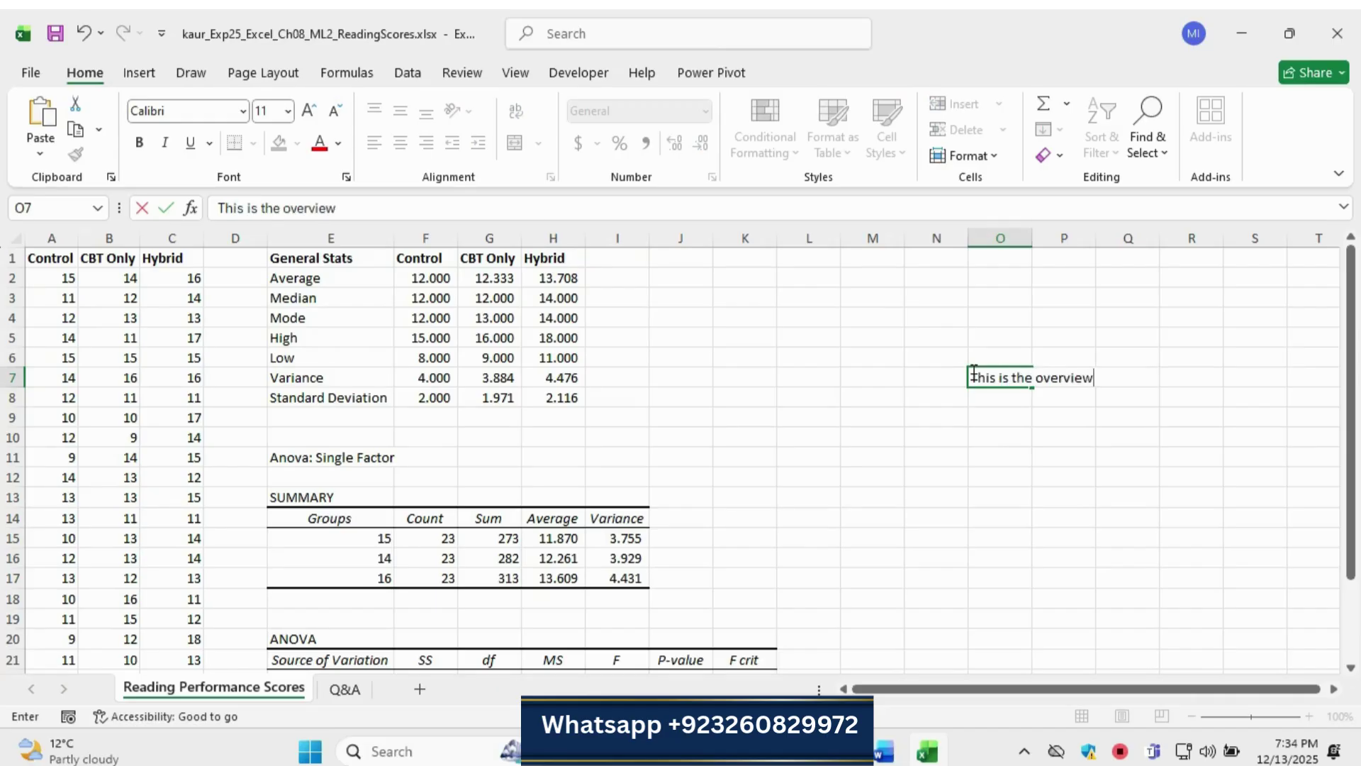
type(" of")
type(" as")
key("BackSpace")
key("BackSpace")
type("solved")
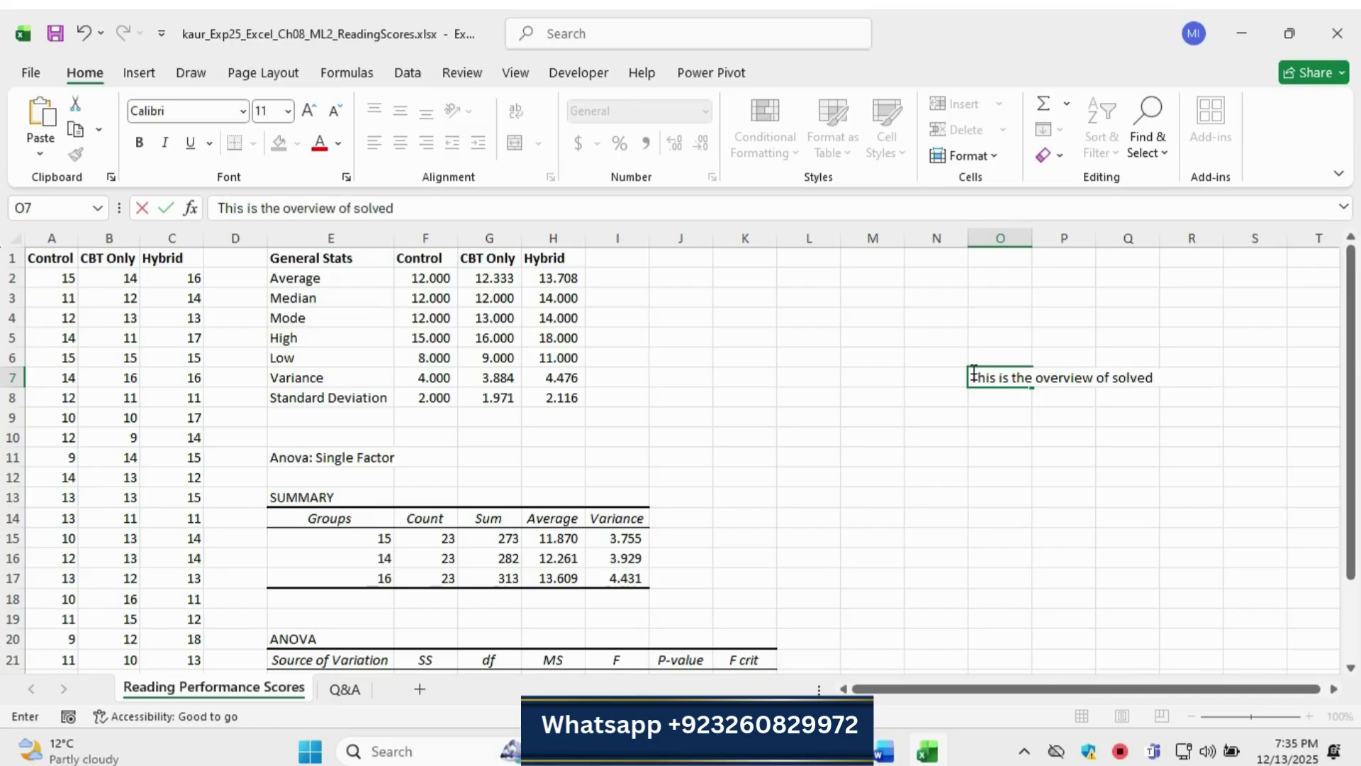
type(" assigenmnets")
key("BackSpace")
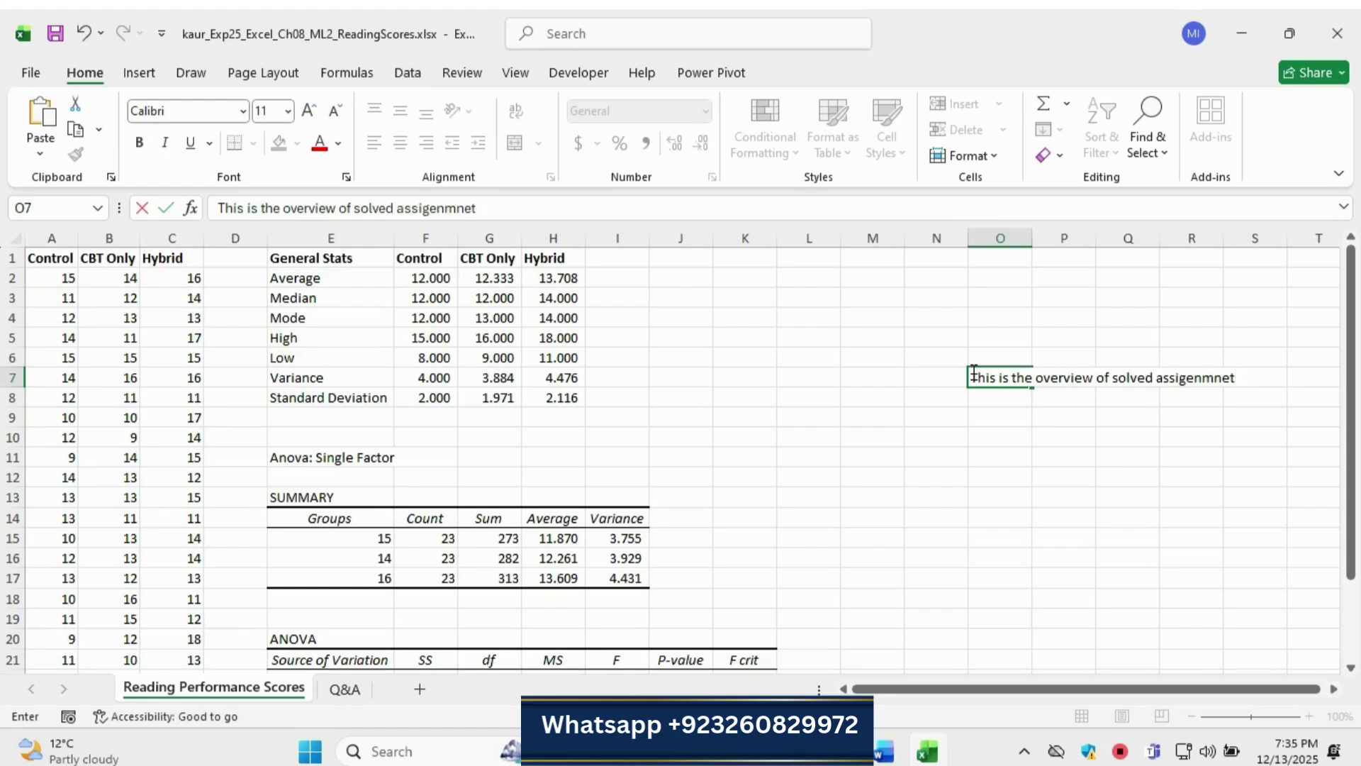
Delete the overview note from cell O7 and return to the top of the Reading Performance Scores sheet.
left_click_drag(973, 373, 1236, 378)
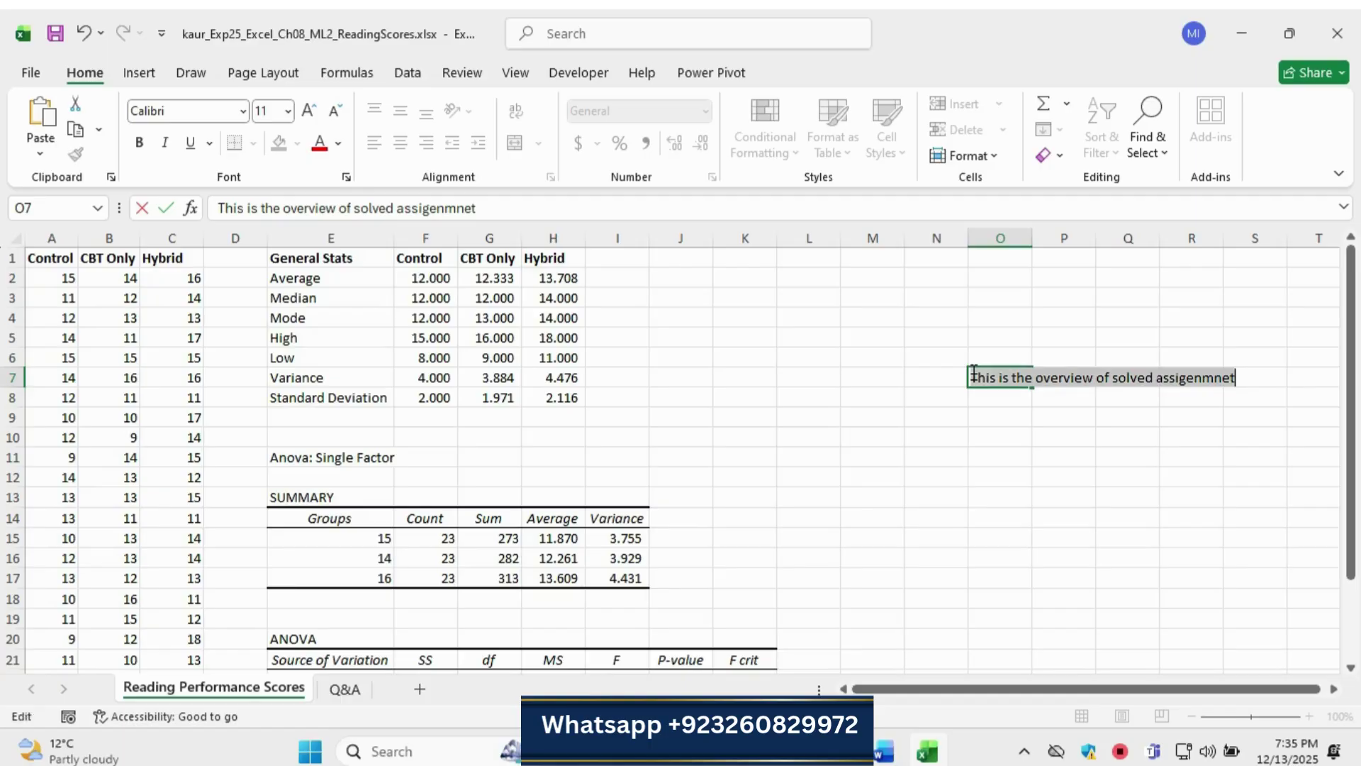
left_click(138, 143)
key("Delete")
left_click(744, 397)
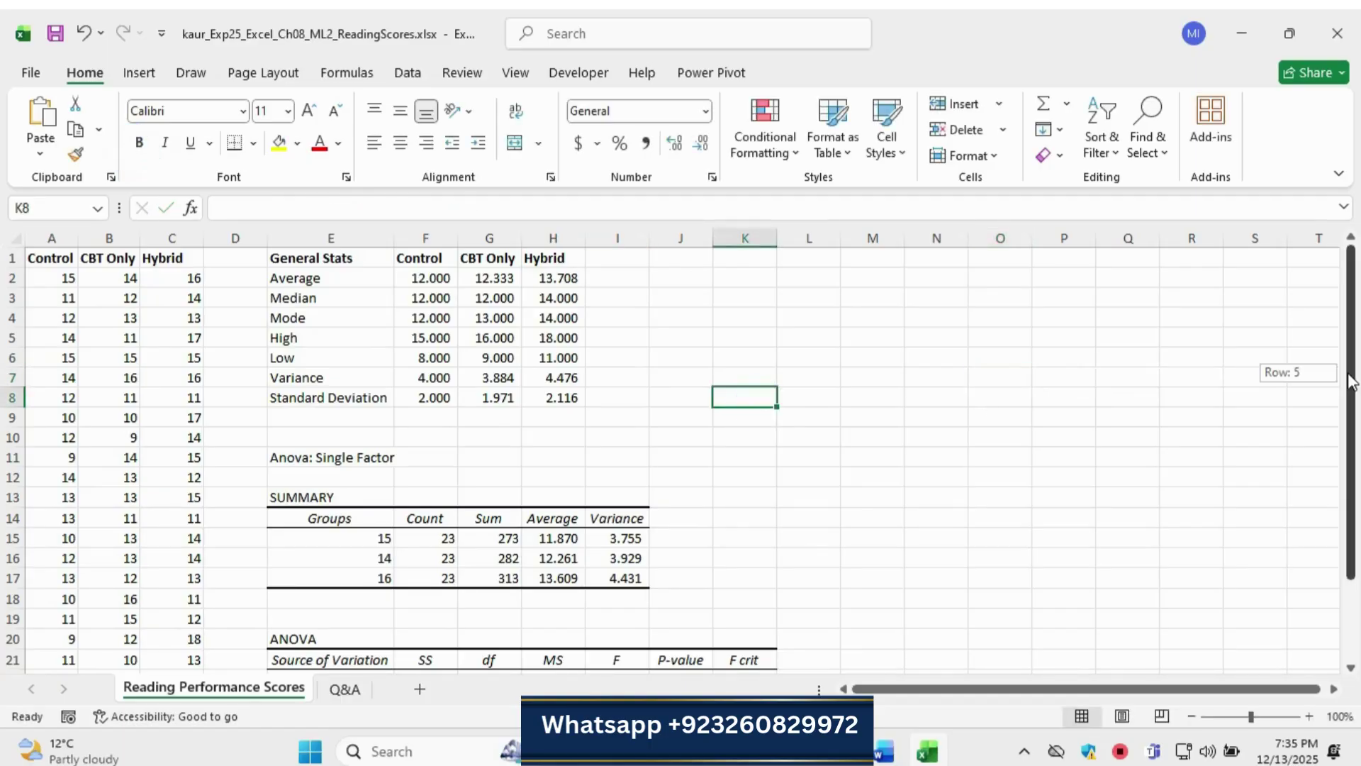
left_click_drag(1351, 383, 1355, 298)
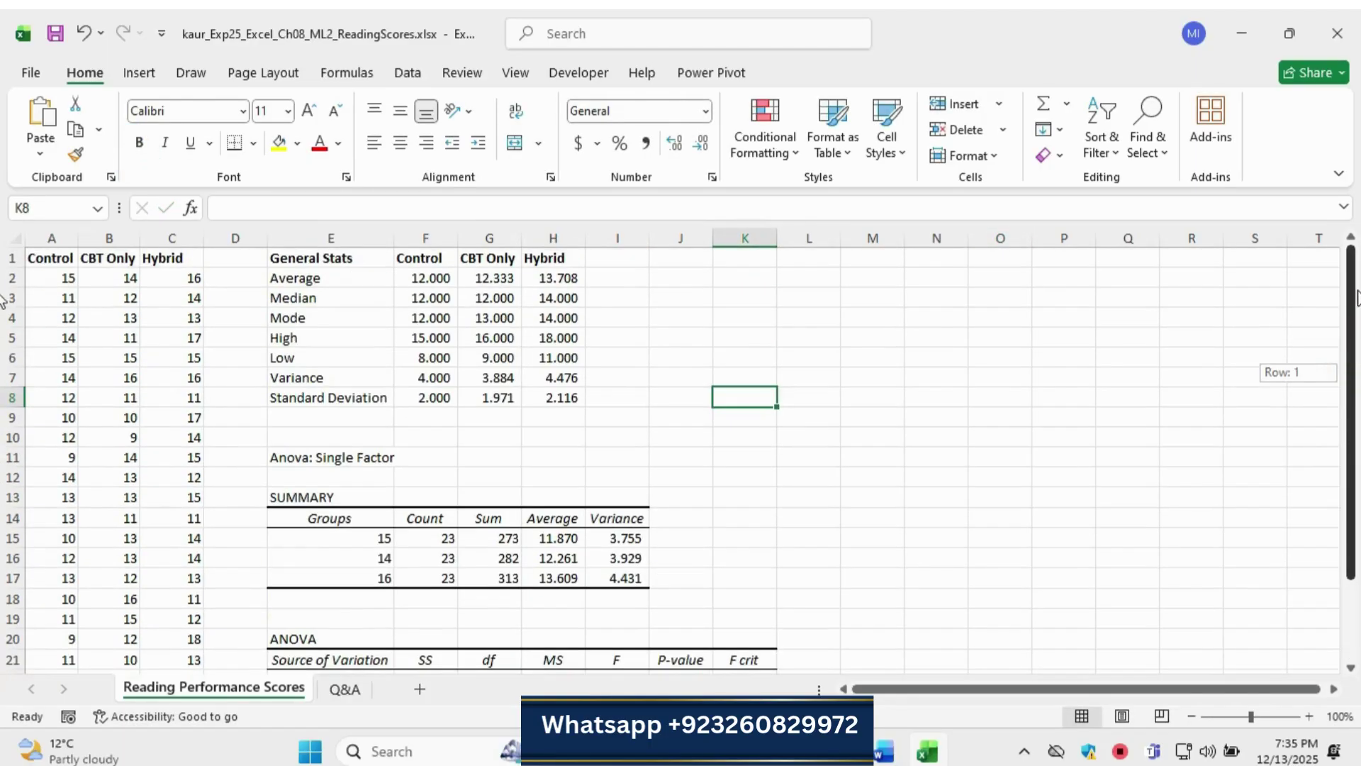